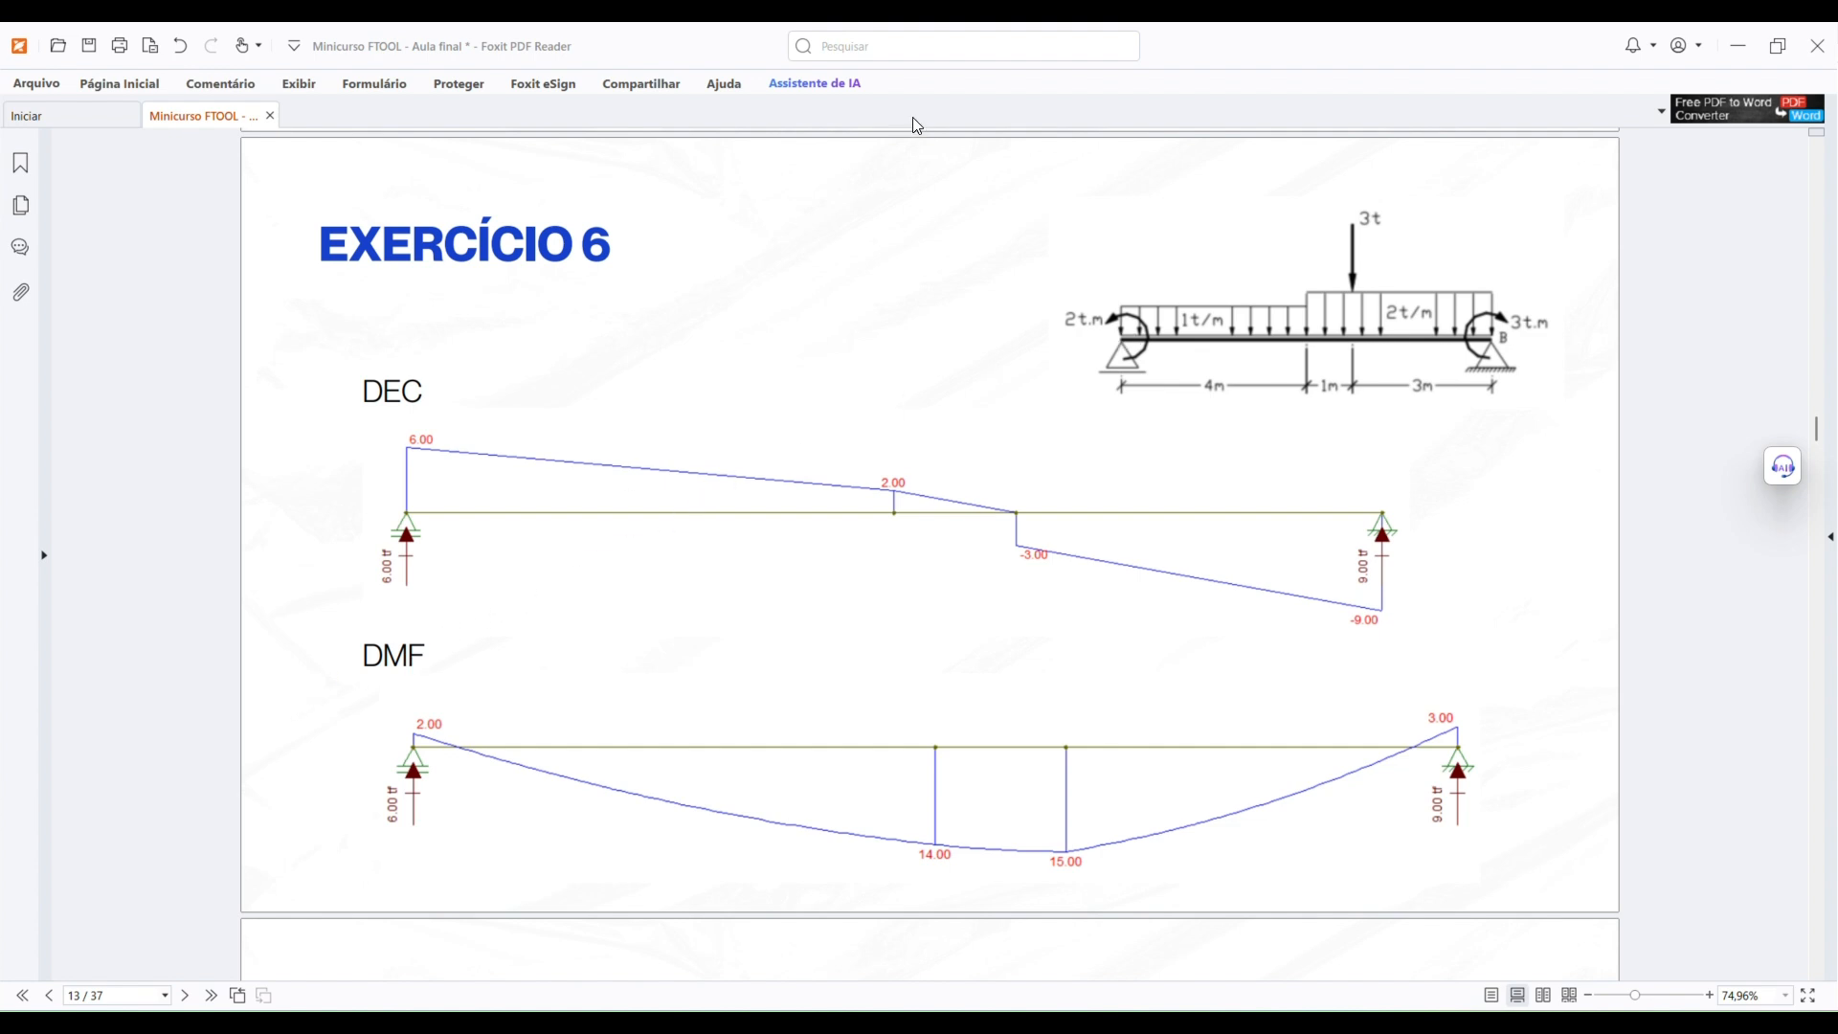
Switch to Ftool and turn on the drawing grid and snapping.
drag(1311, 57, 0, 277)
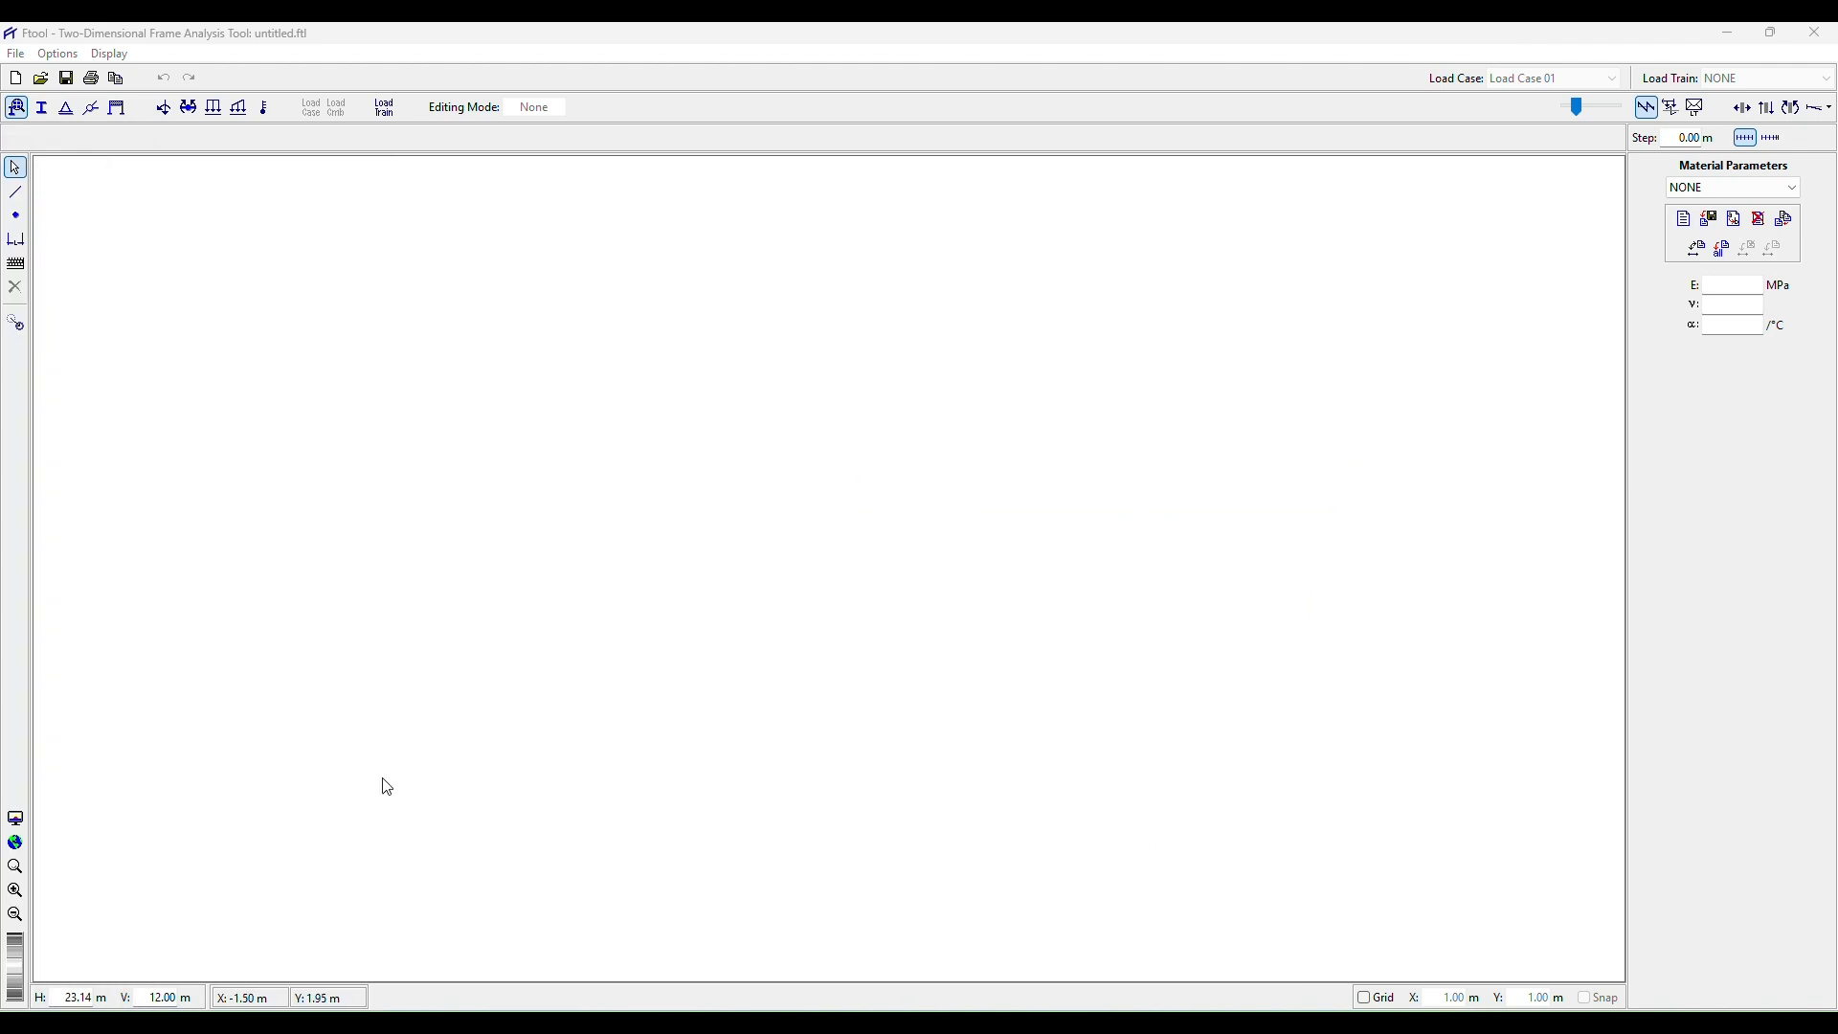
click(1363, 999)
click(1590, 1000)
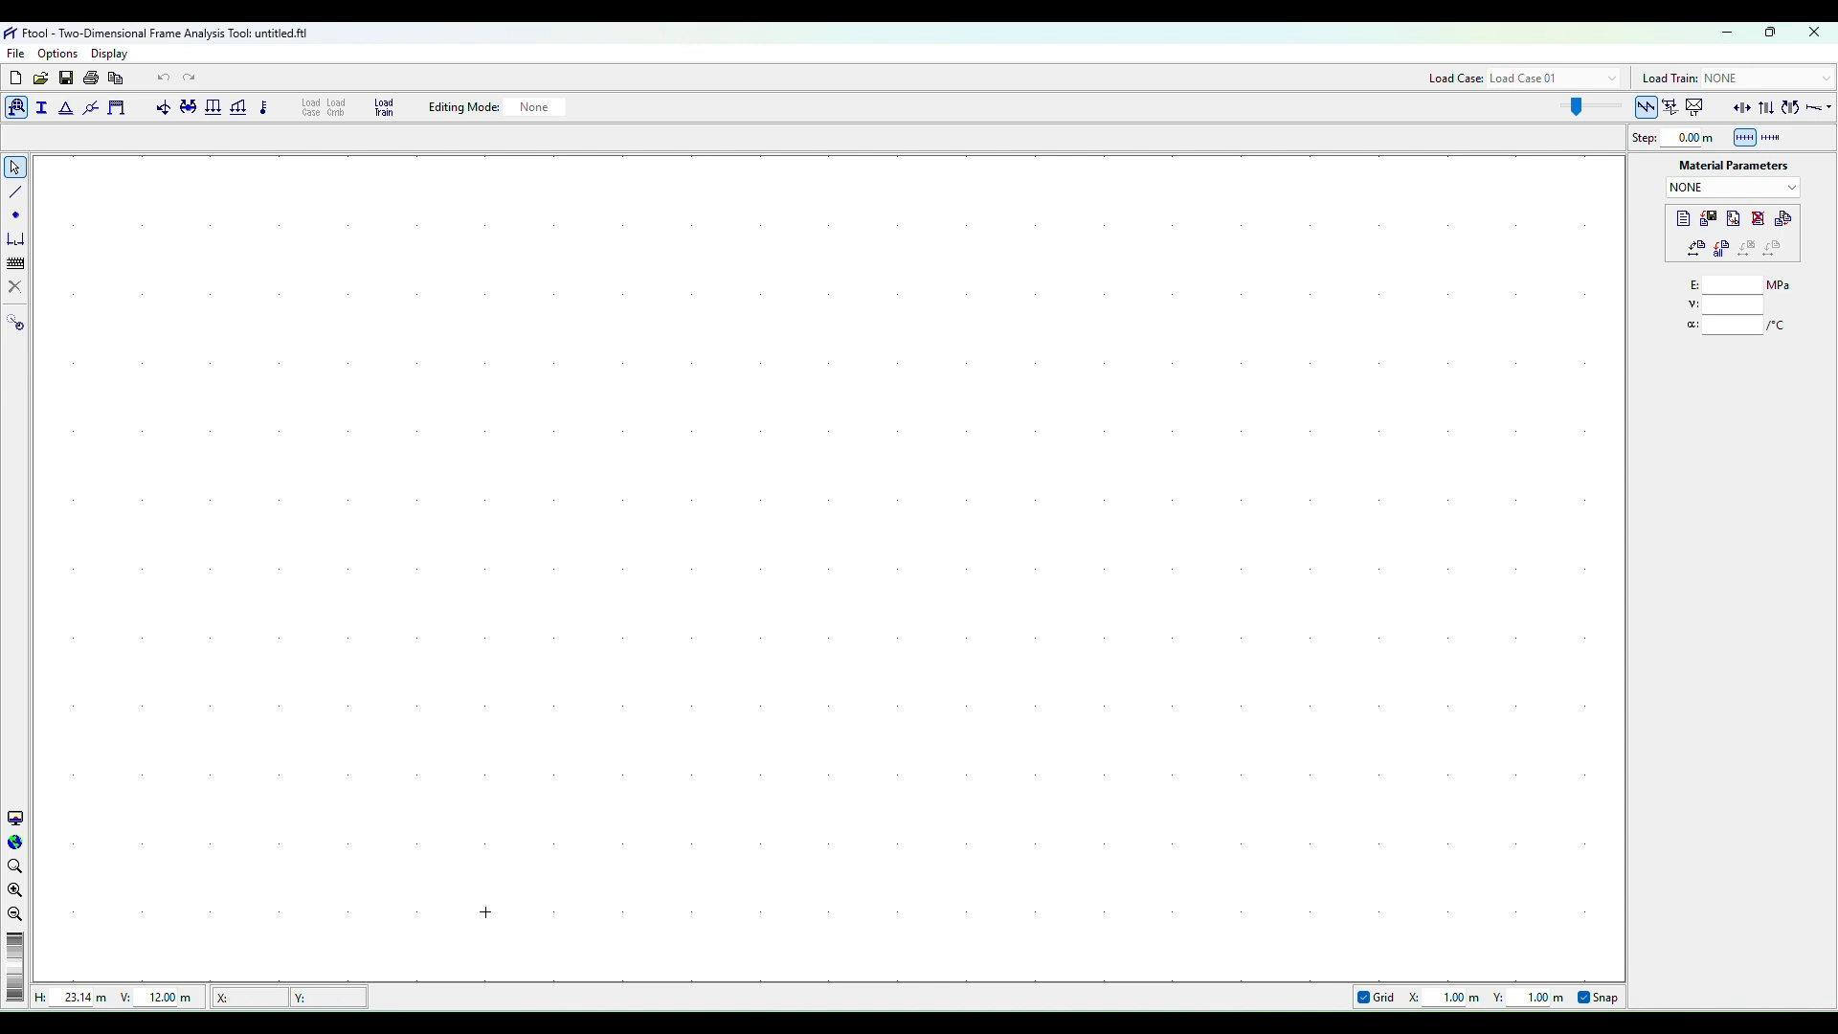
Draw a horizontal beam from the origin as three consecutive members 4 m, 1 m and 3 m long.
click(16, 191)
scroll(486, 913, down, 3)
scroll(518, 532, up, 2)
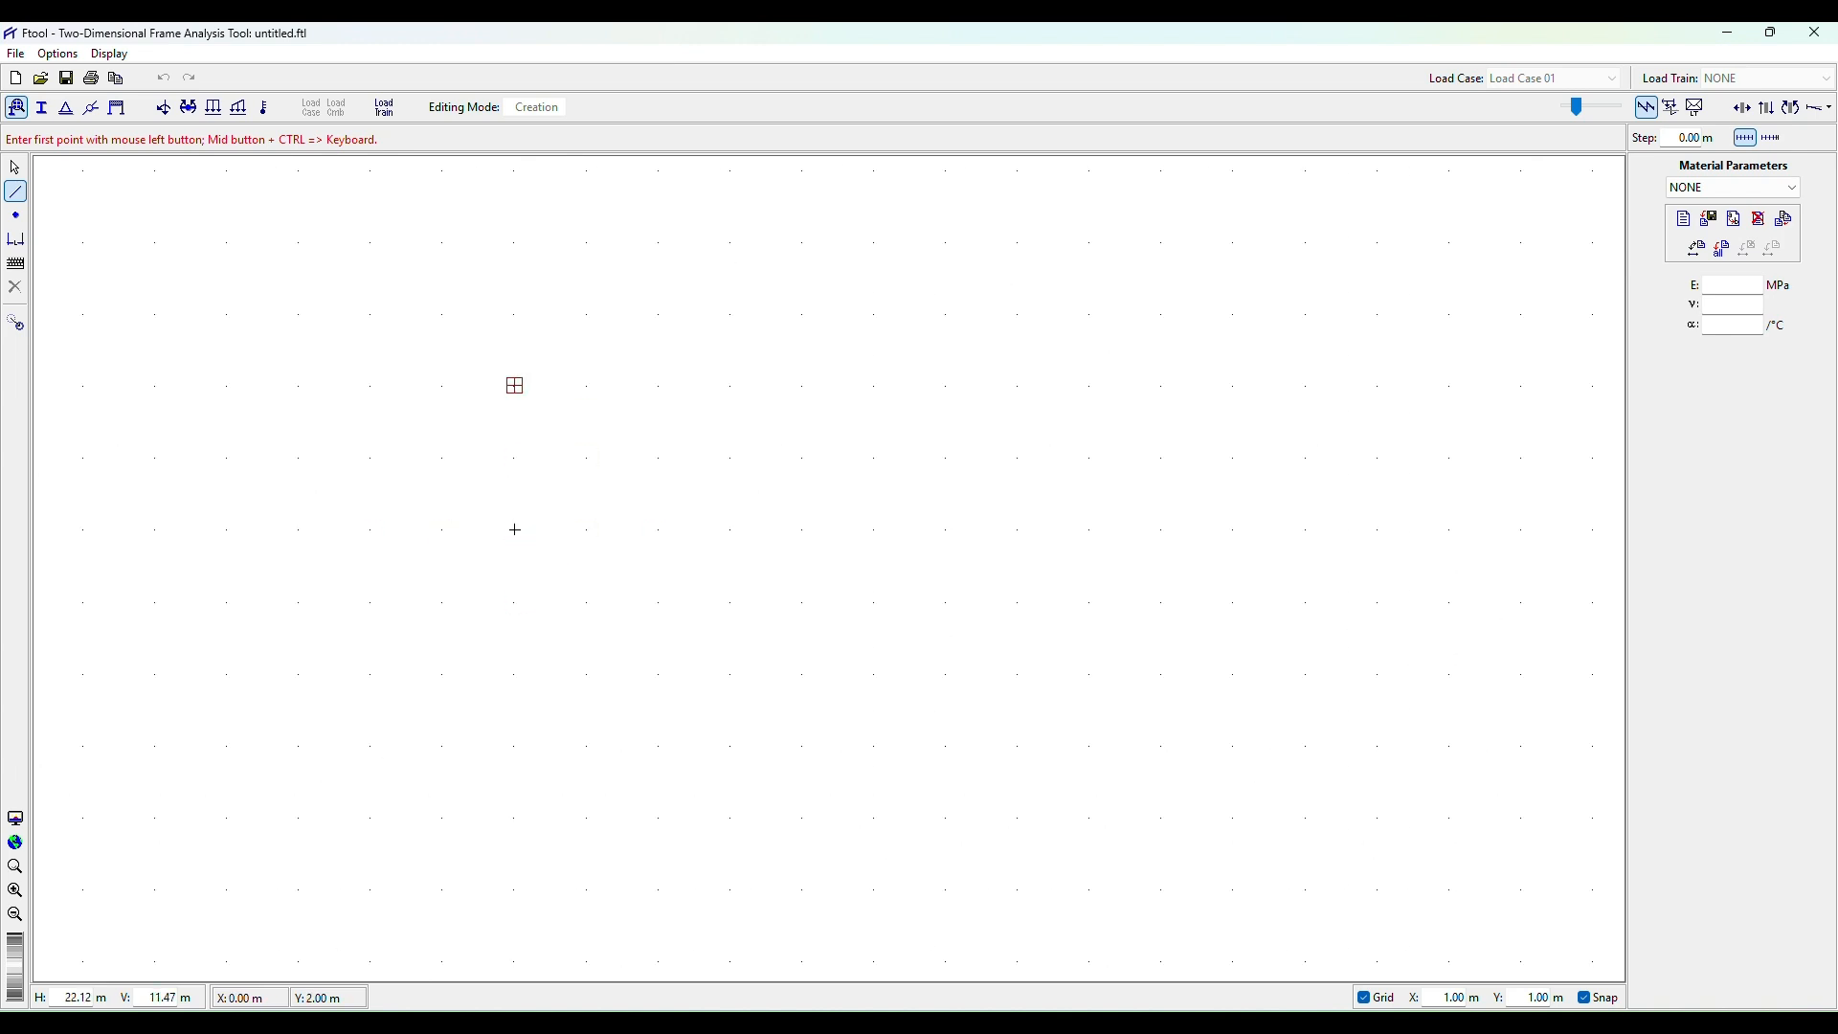
click(515, 530)
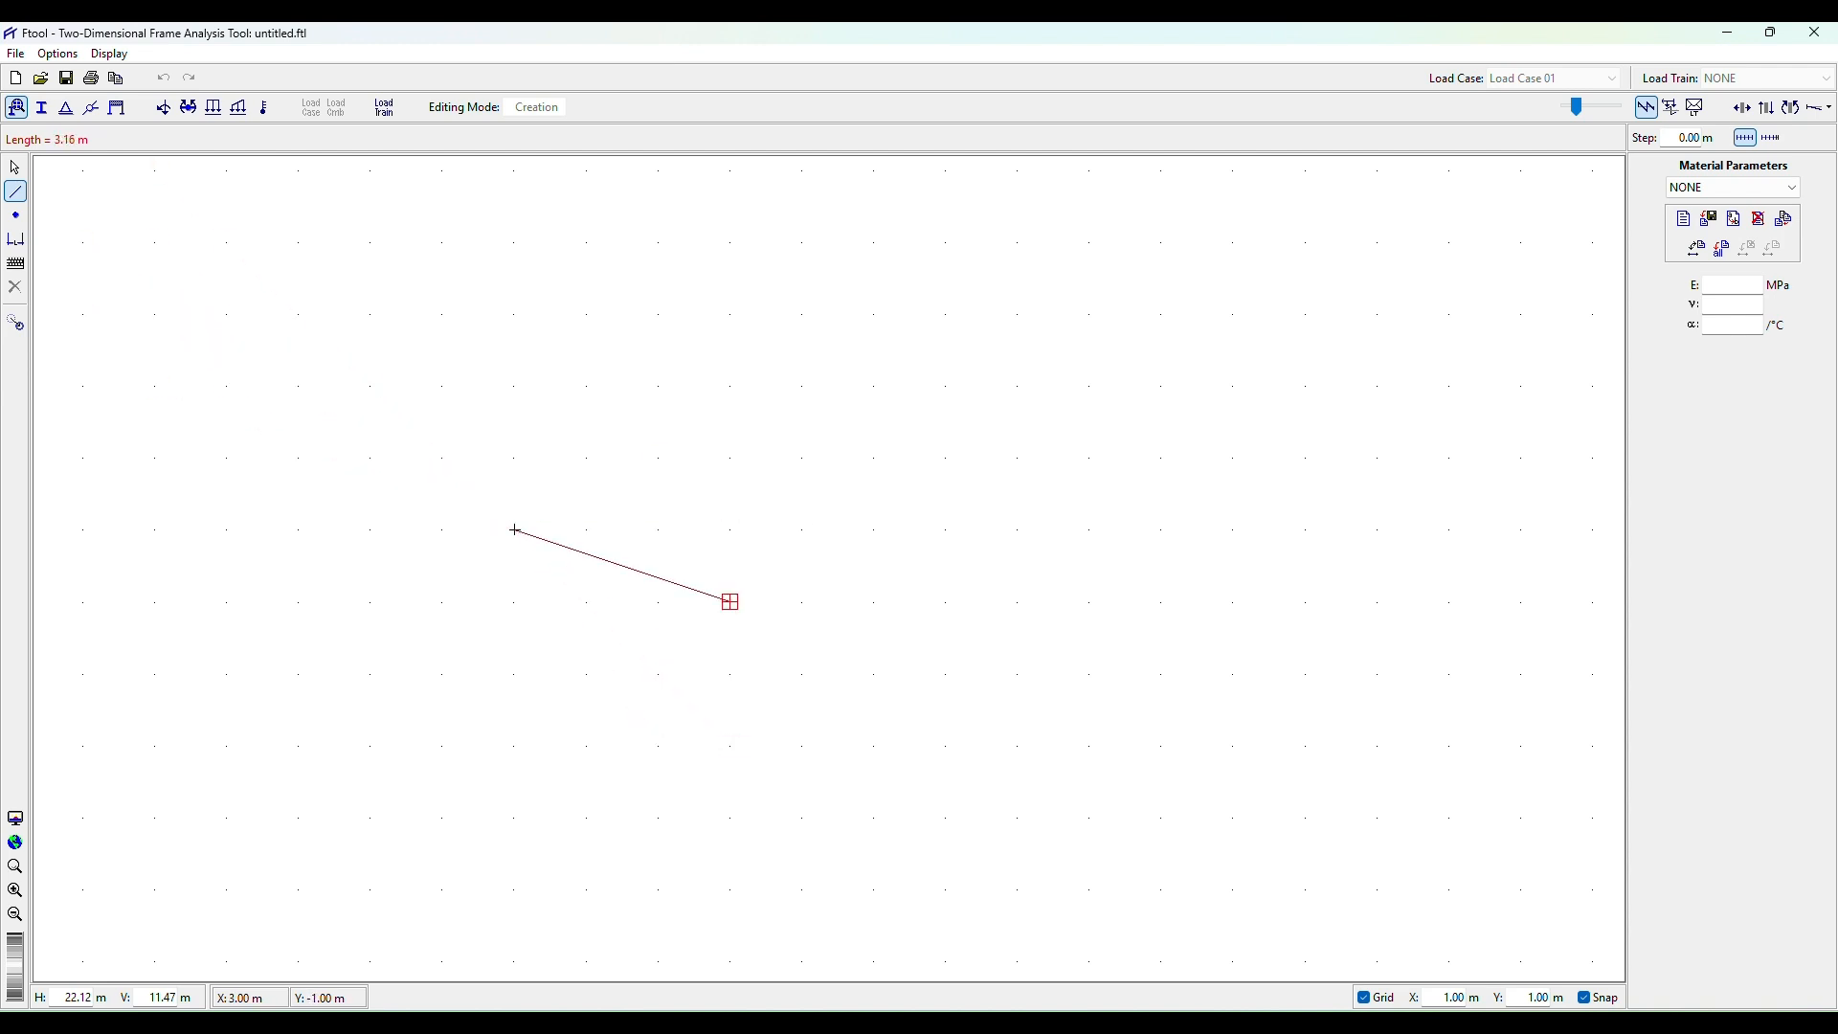
click(802, 530)
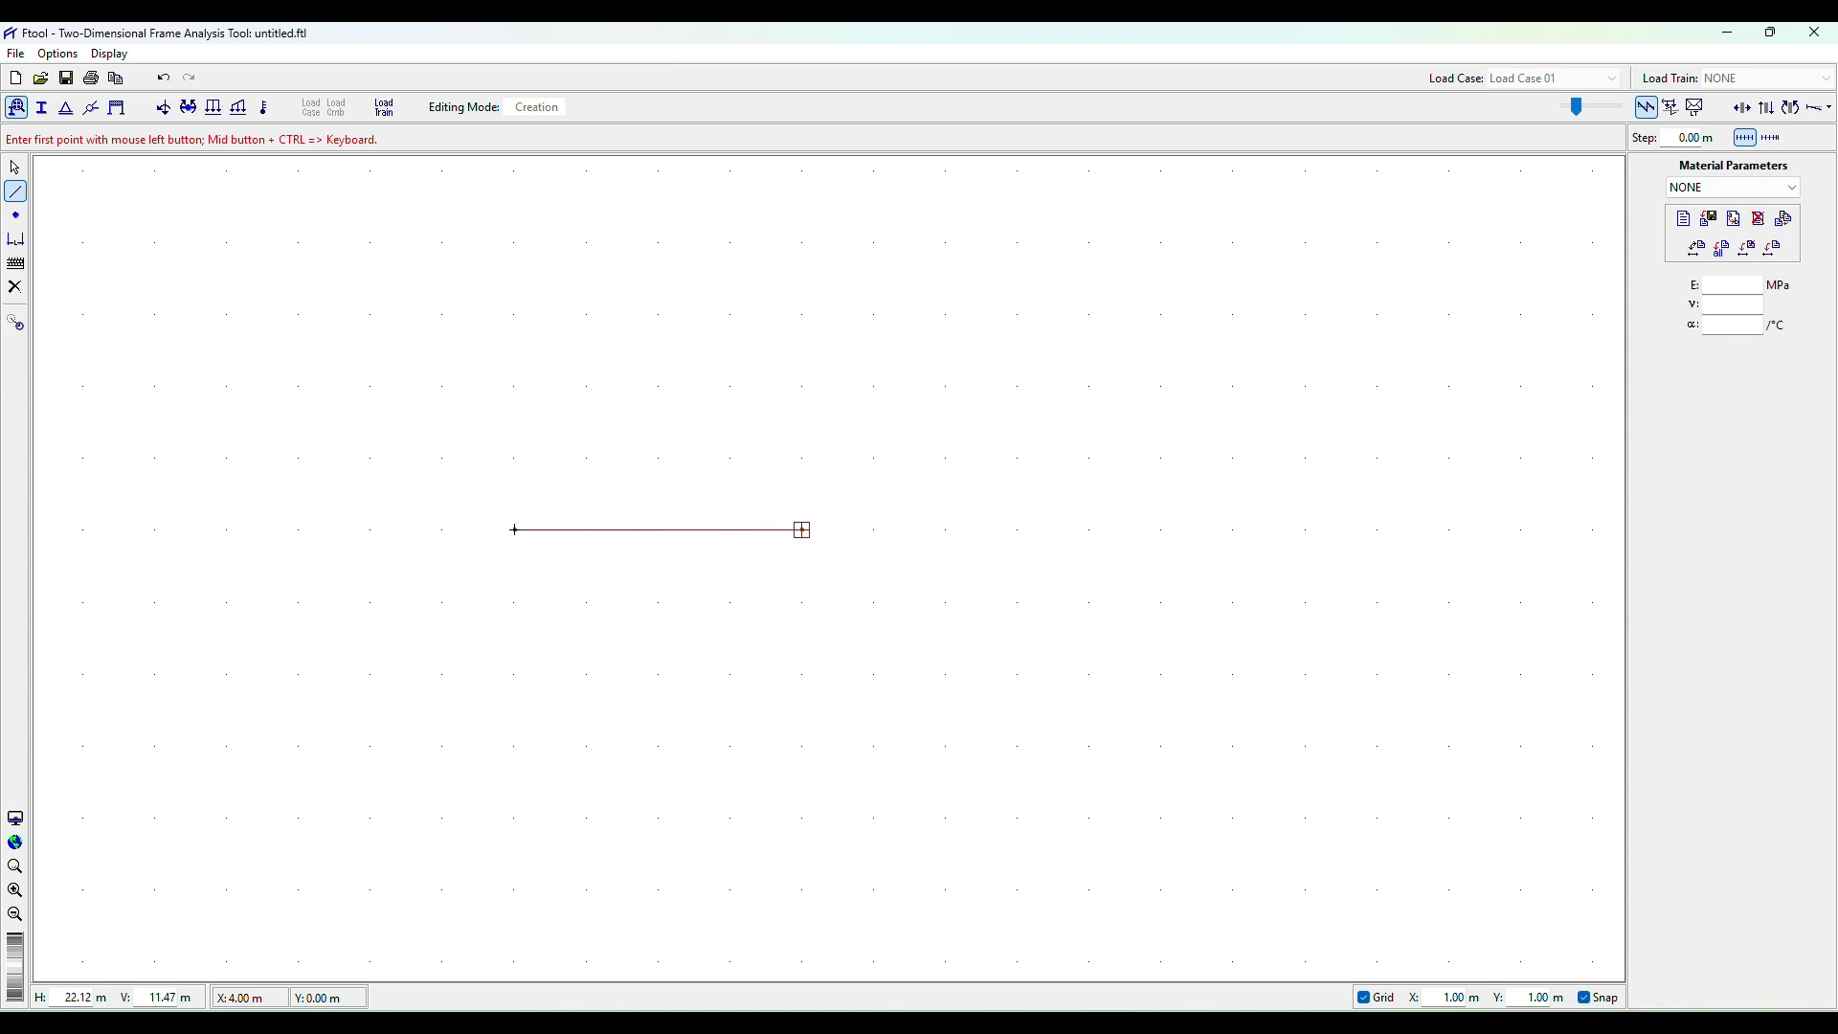
click(803, 530)
click(875, 530)
click(875, 530)
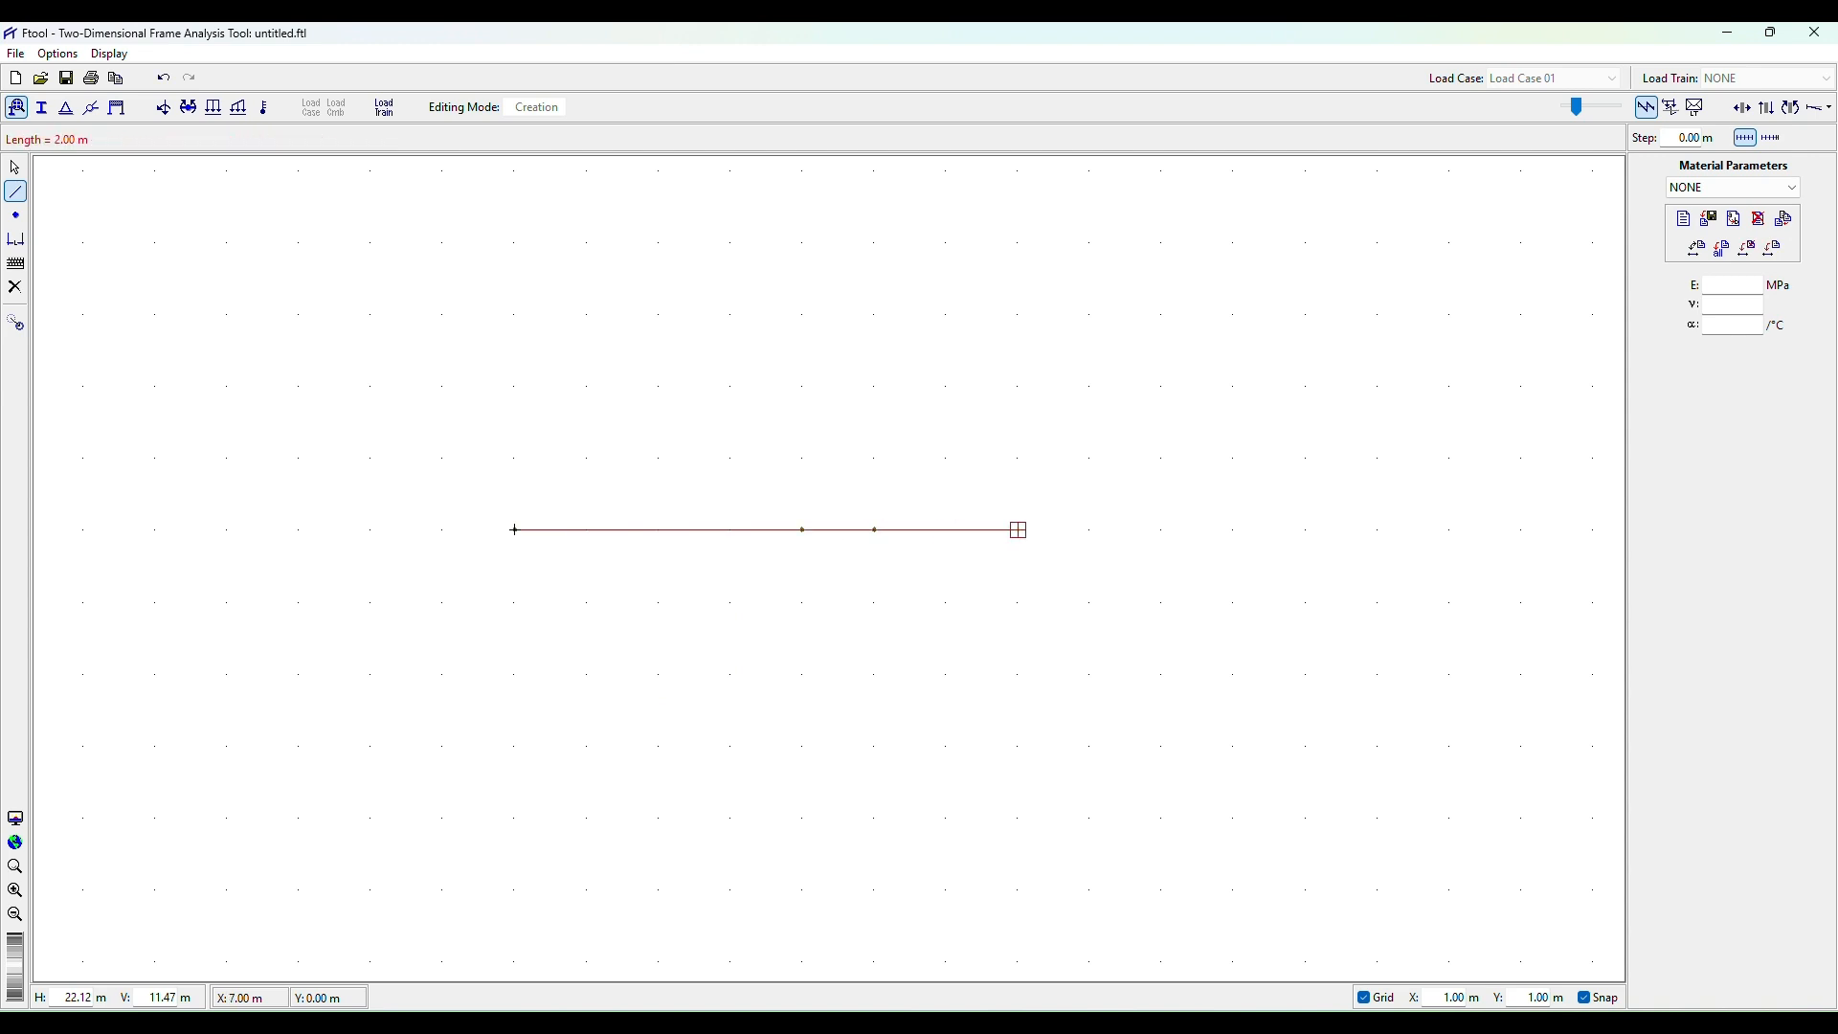
click(1090, 529)
key(Escape)
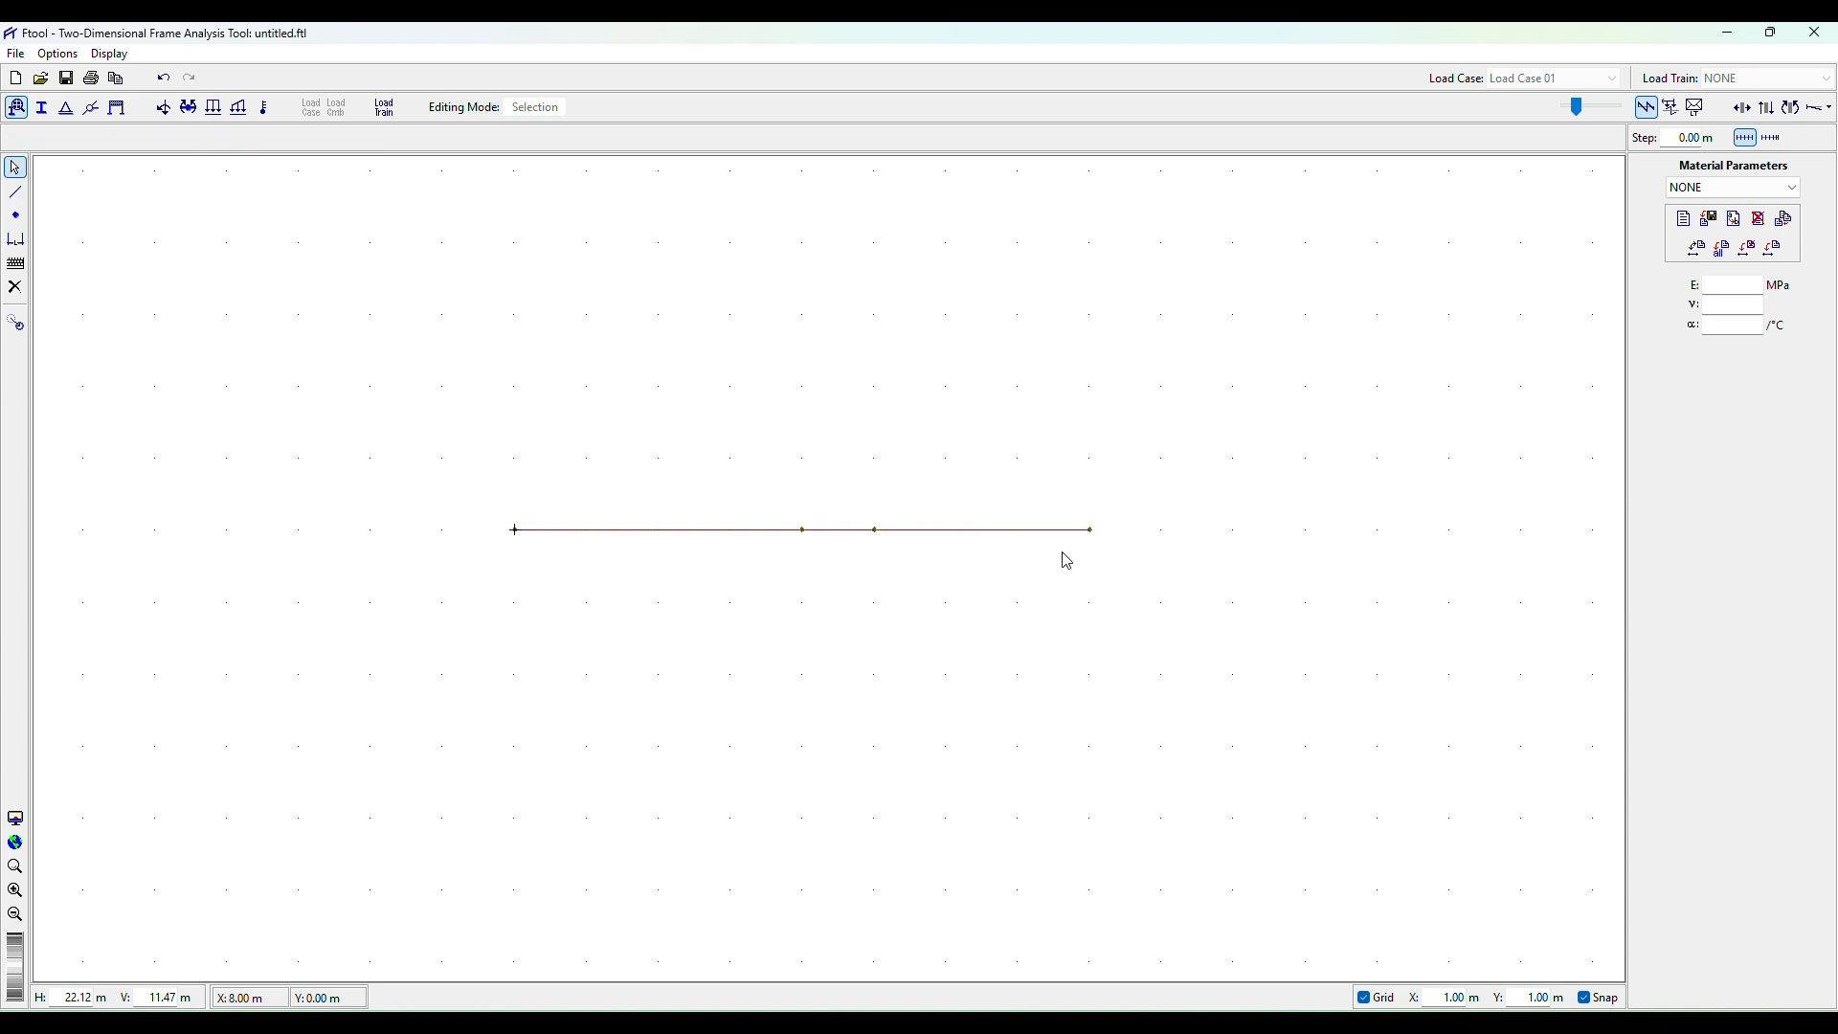
Support the beam with a roller fixed in Y at the left end and a pin fixed in X and Y at the right end.
click(959, 406)
drag(851, 637, 790, 605)
scroll(545, 511, up, 2)
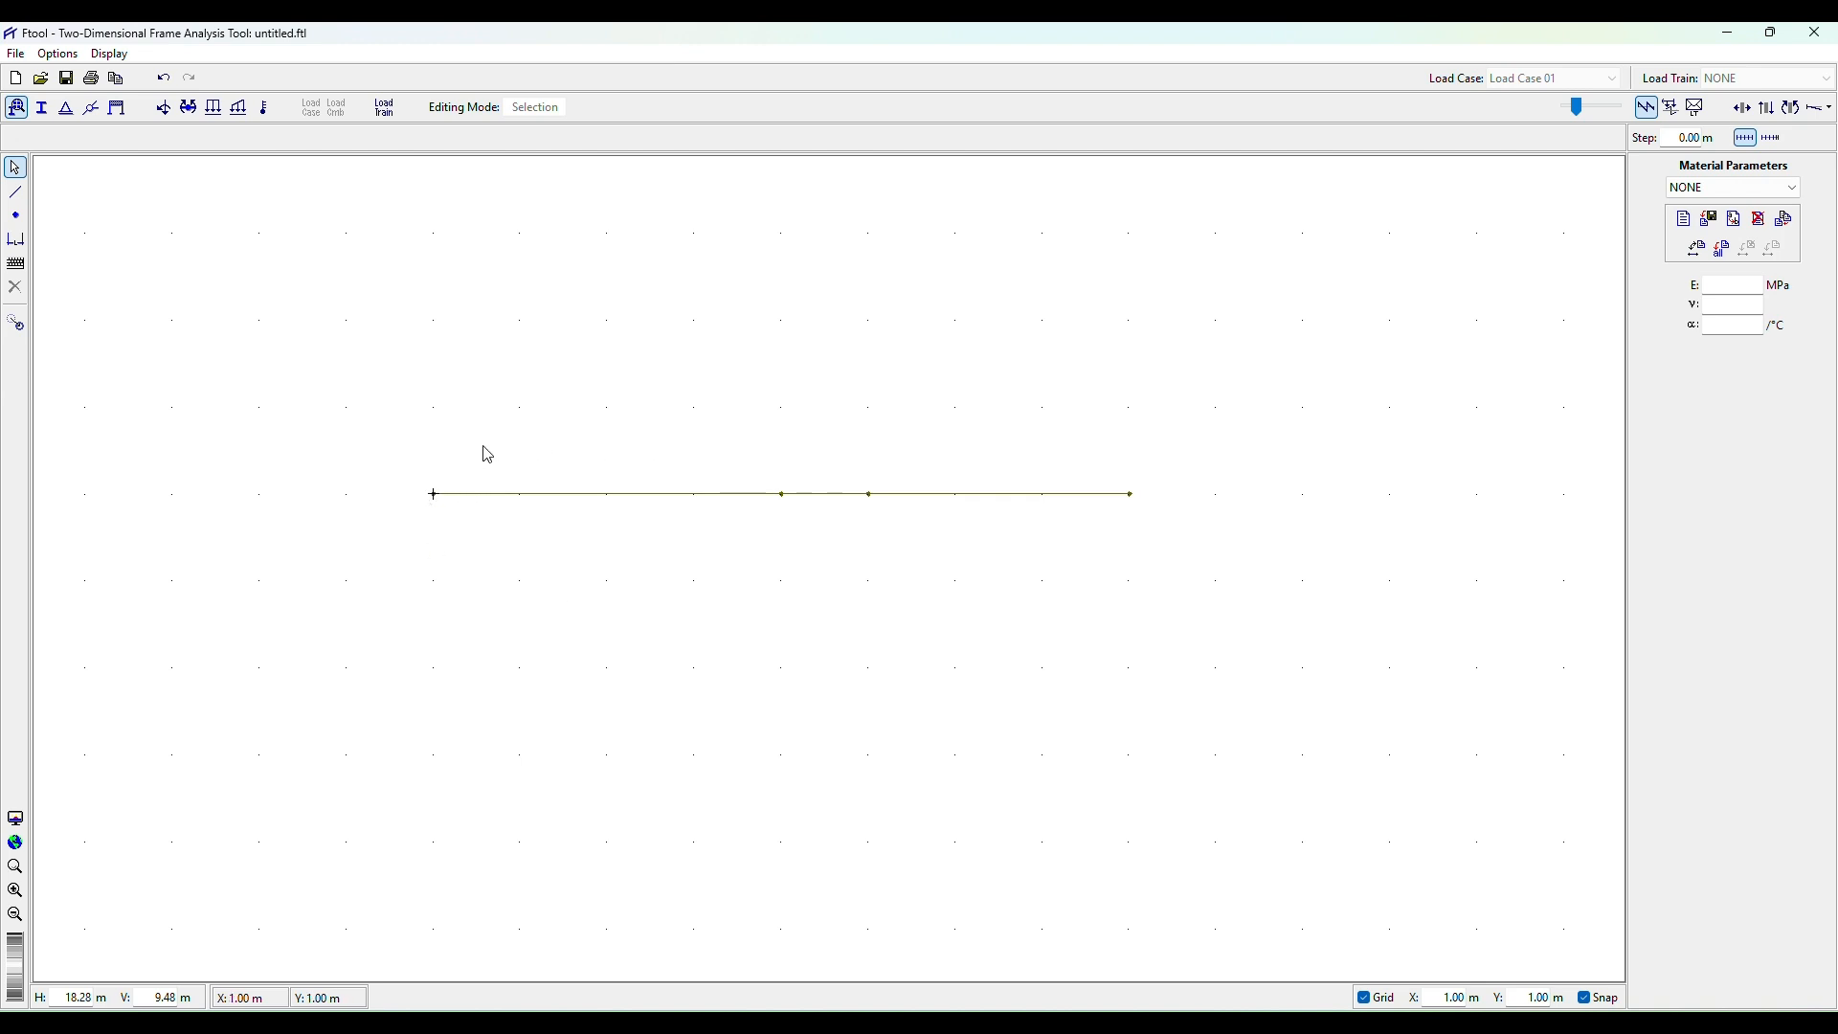
click(66, 109)
click(433, 495)
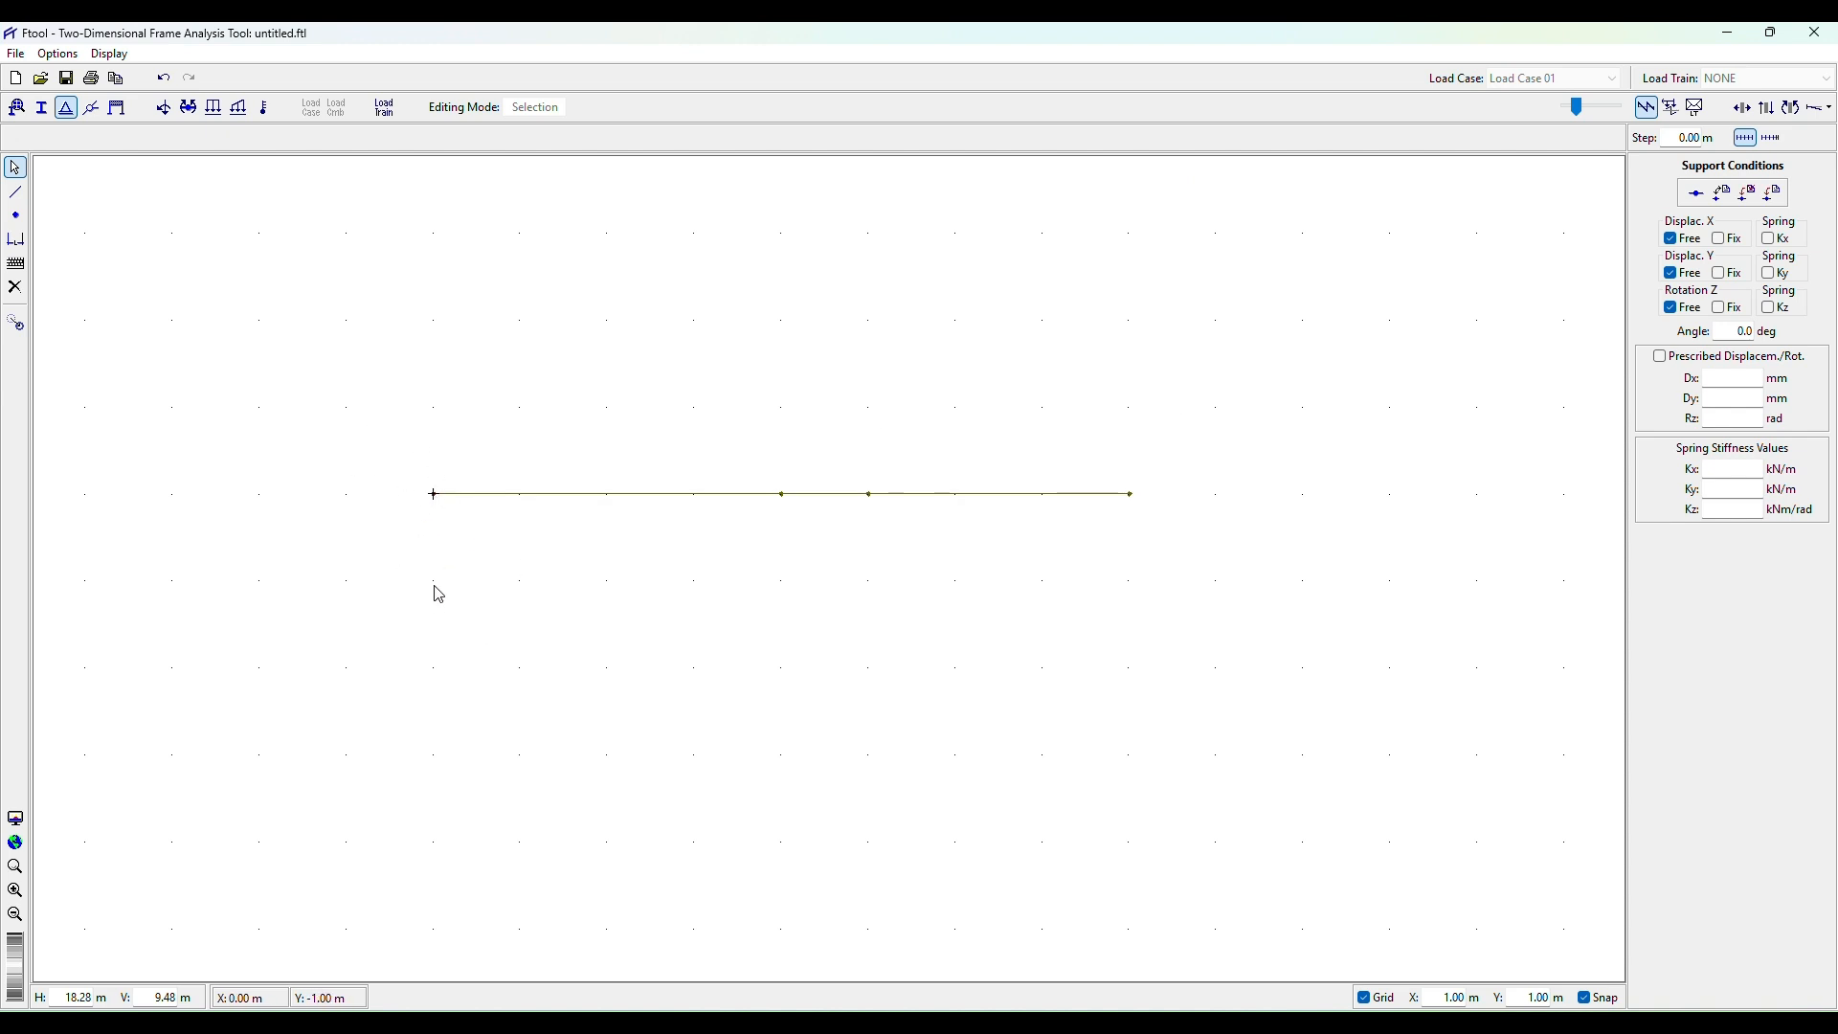
click(1721, 275)
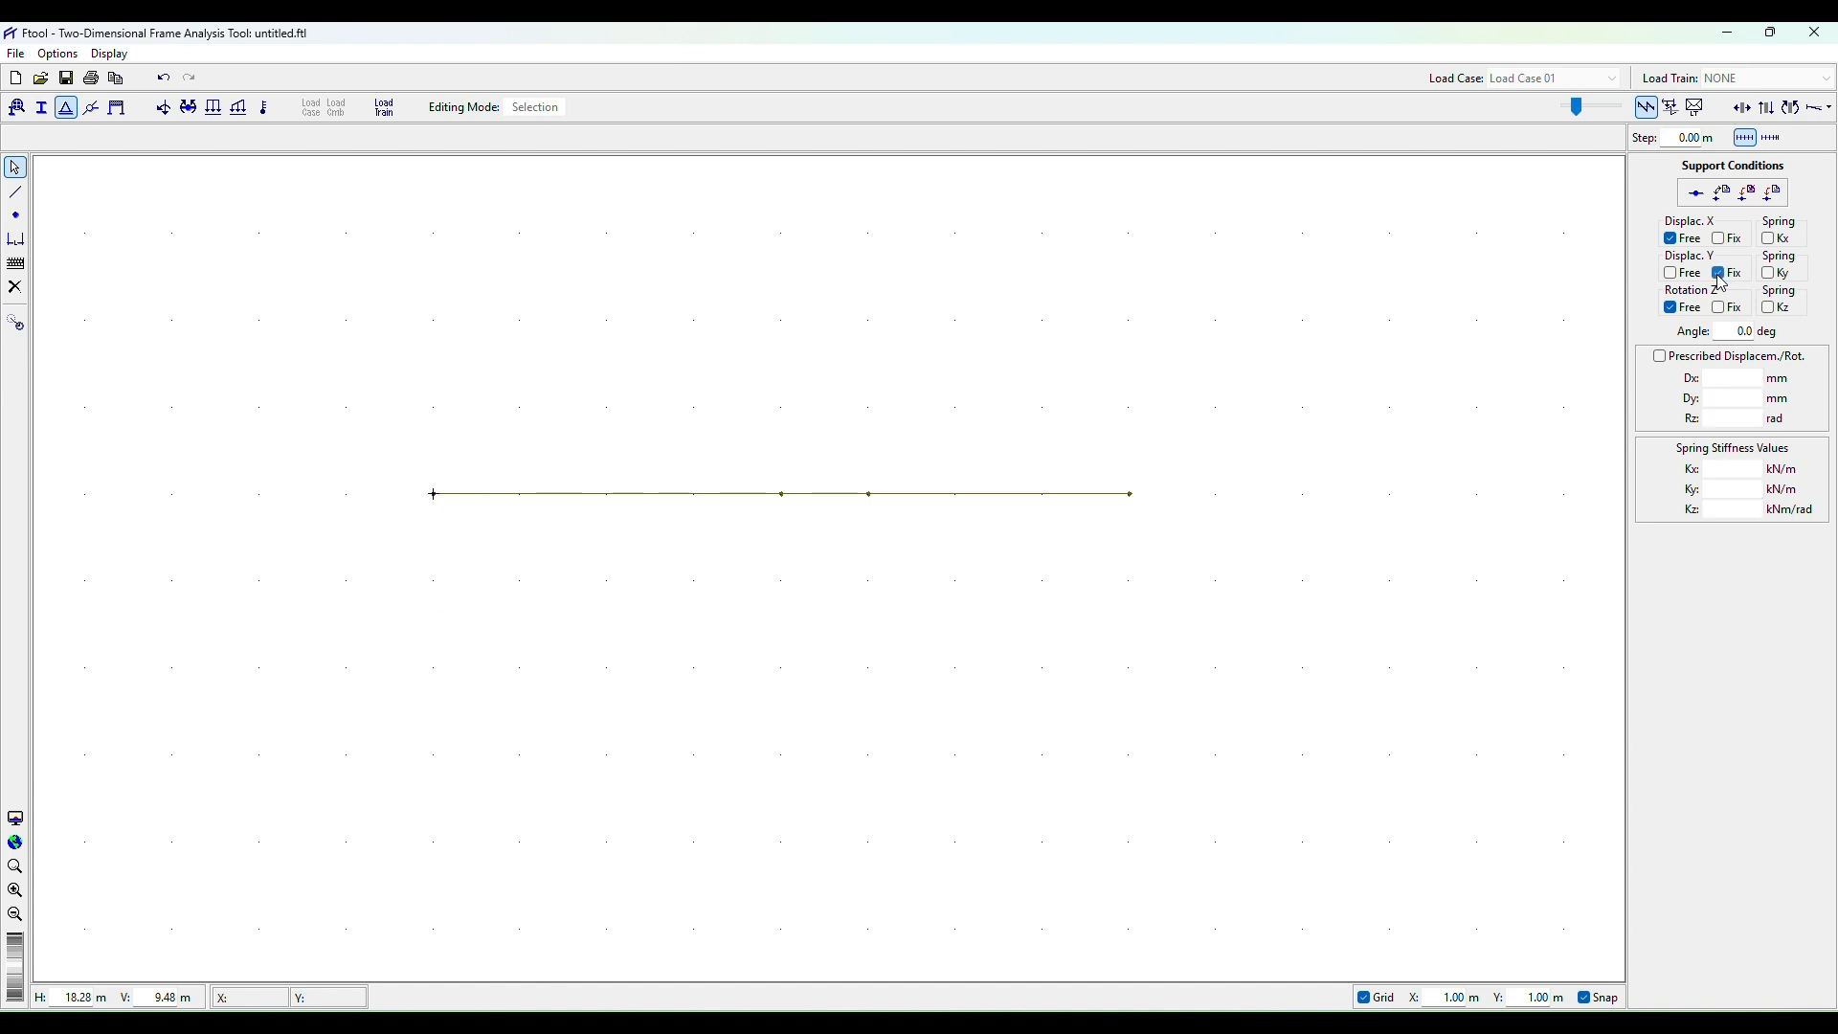
click(1134, 495)
click(1772, 194)
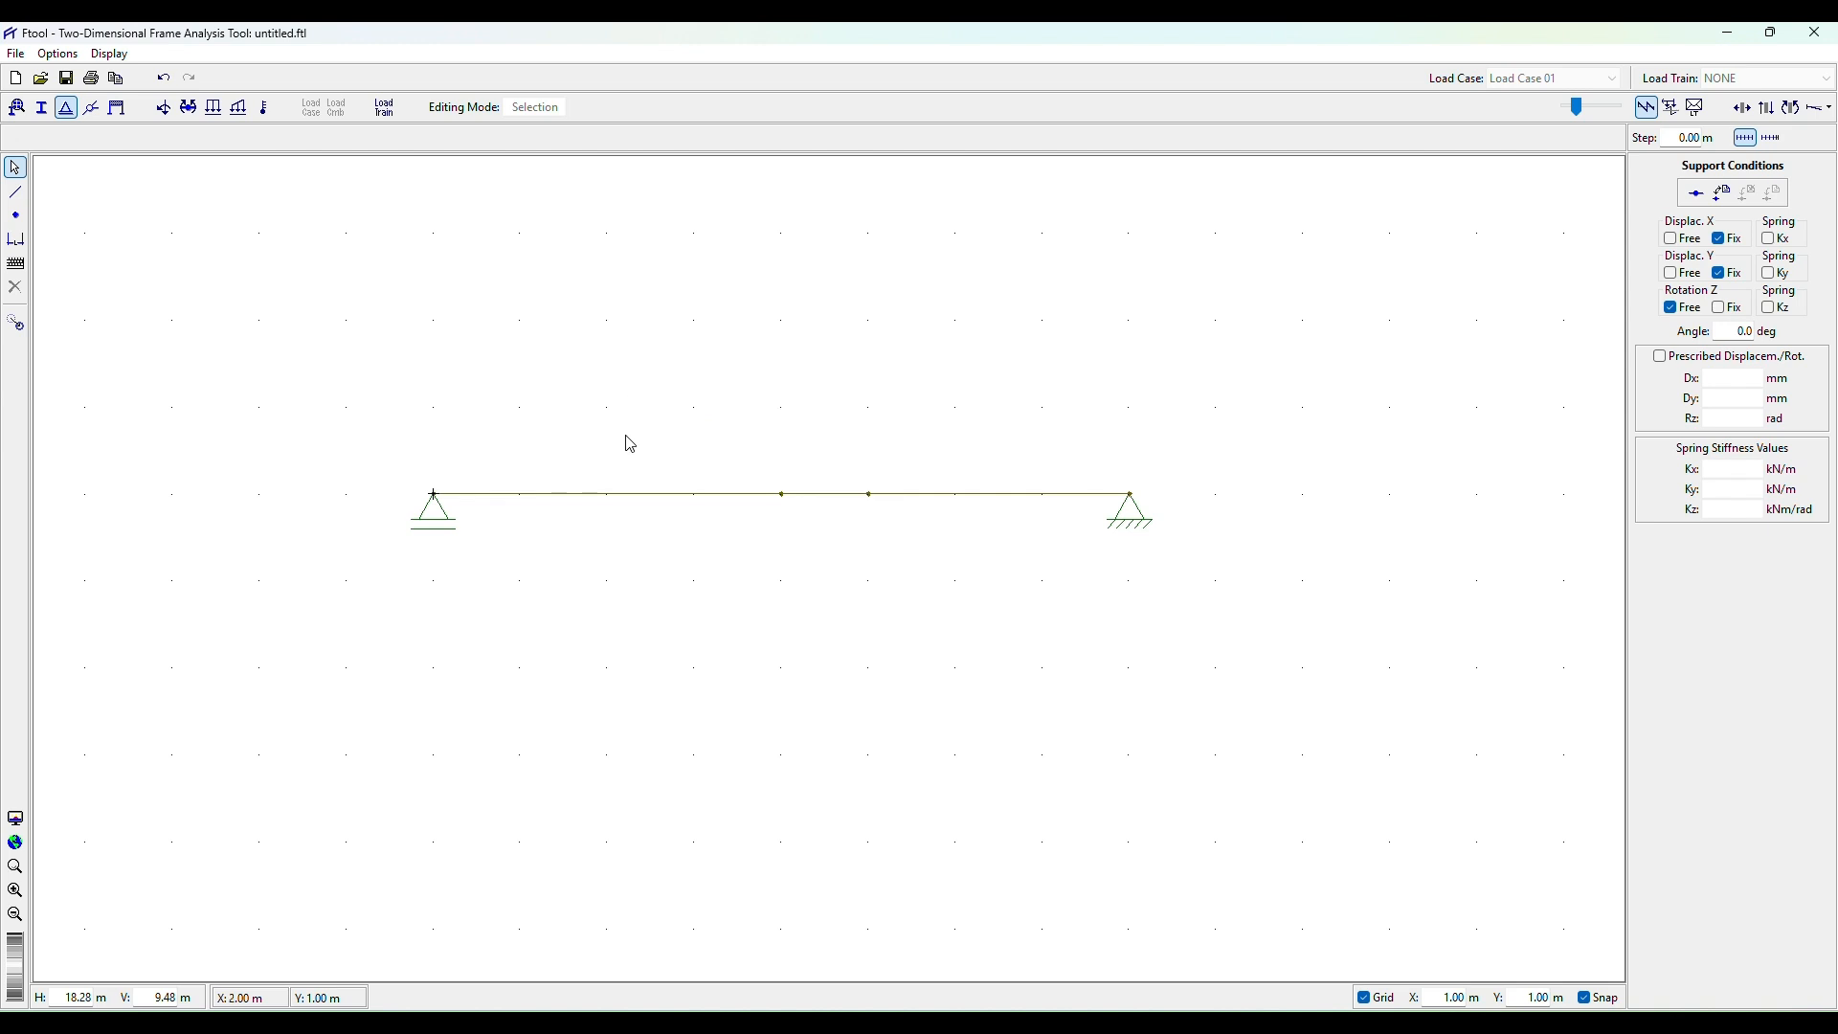
Create a uniform load labelled 1t with Qy of -1 kN/m and apply it to the 4 m member.
drag(706, 542, 648, 464)
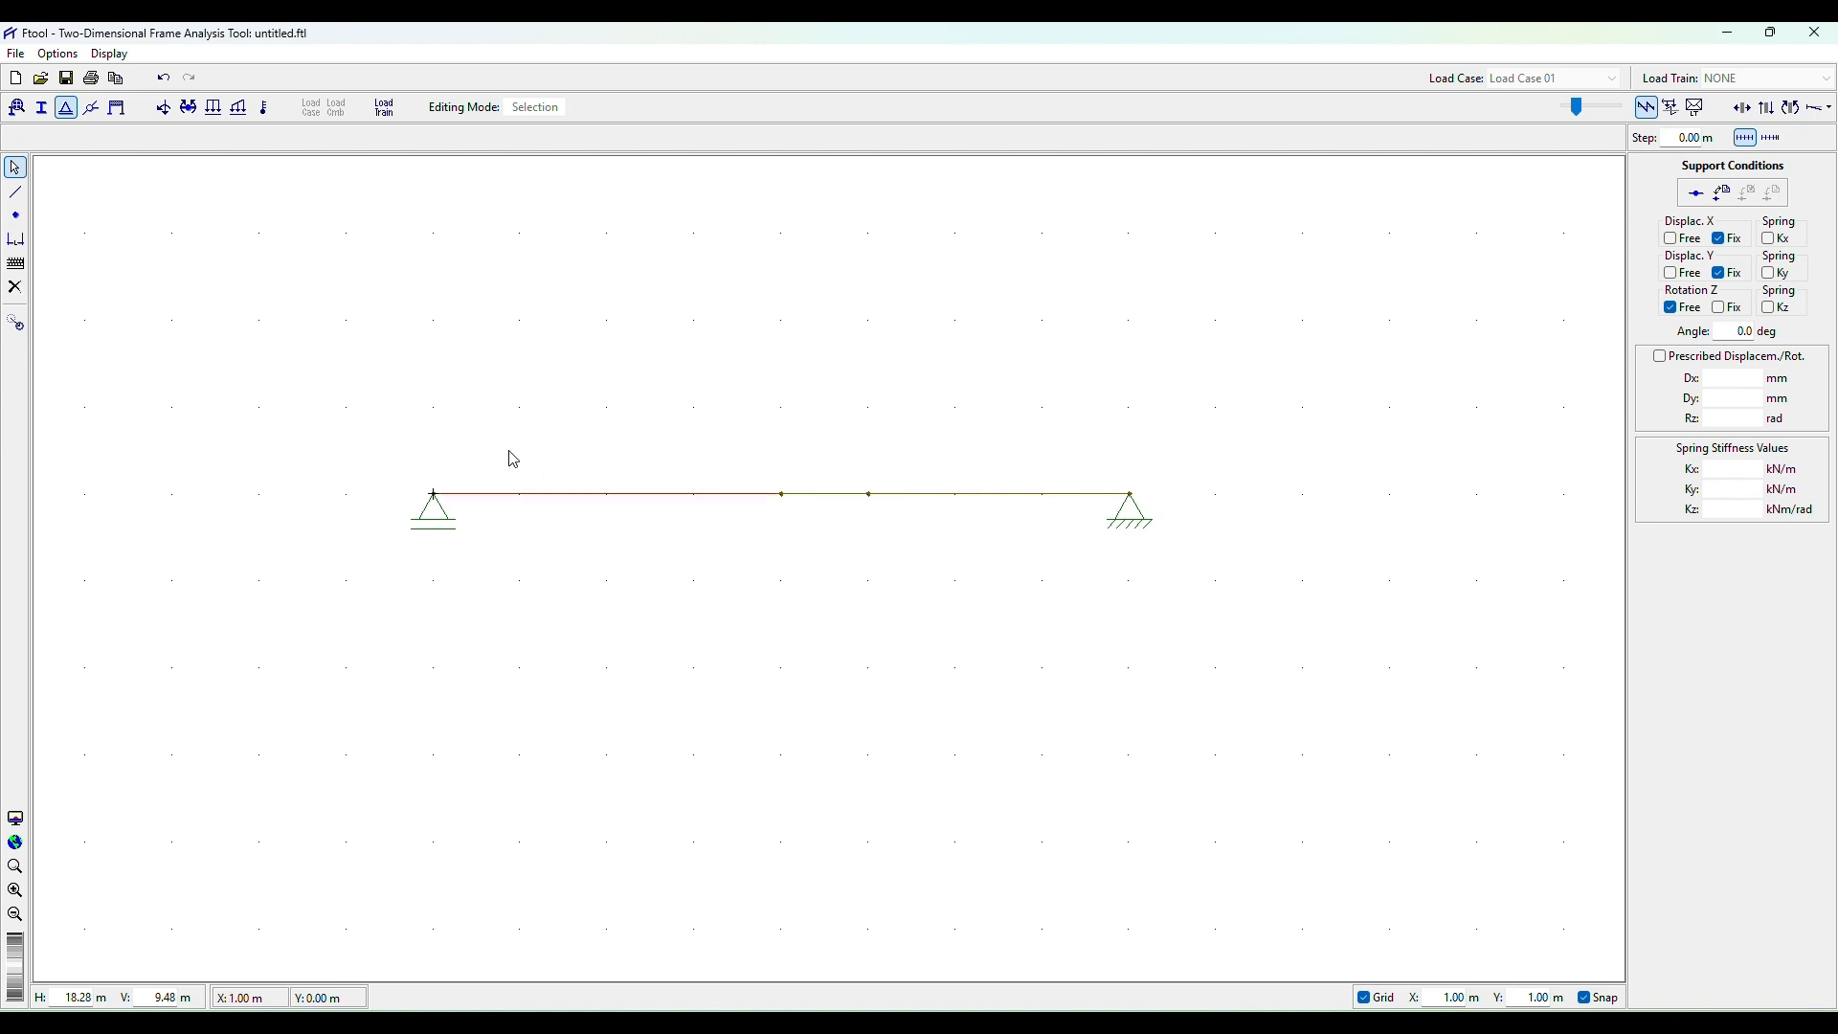
click(214, 107)
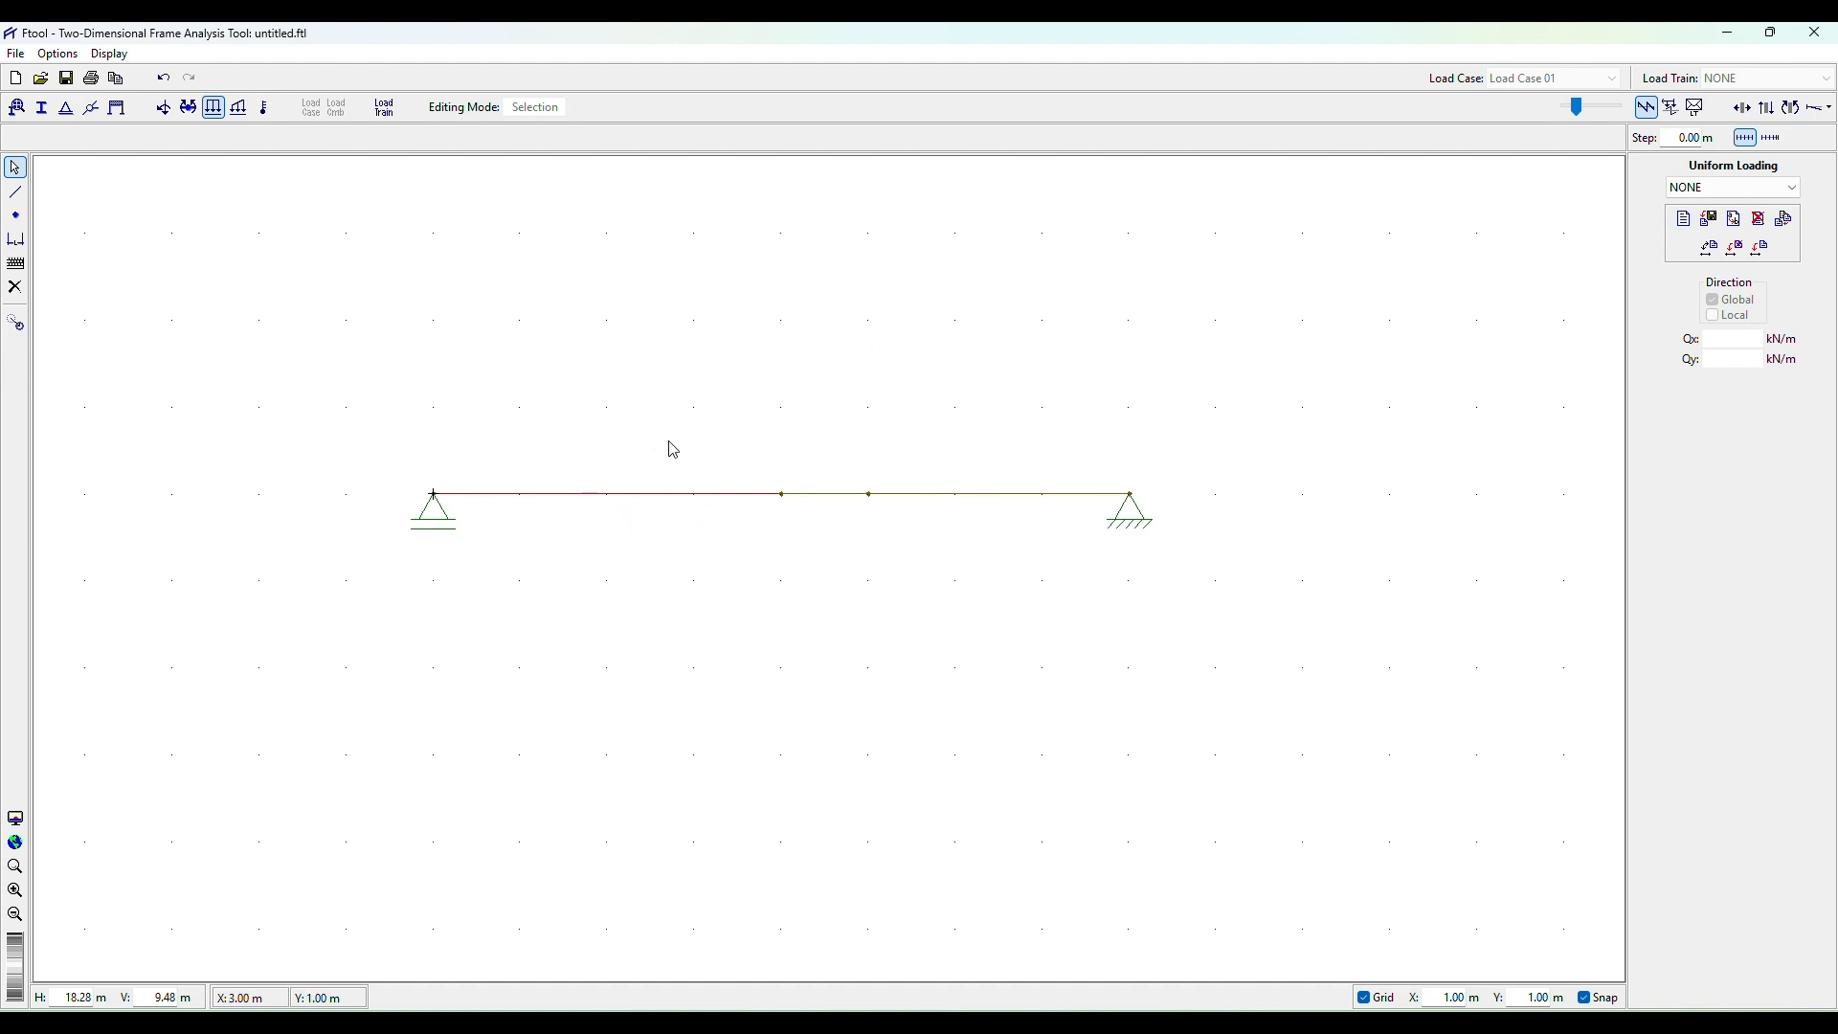
click(1685, 220)
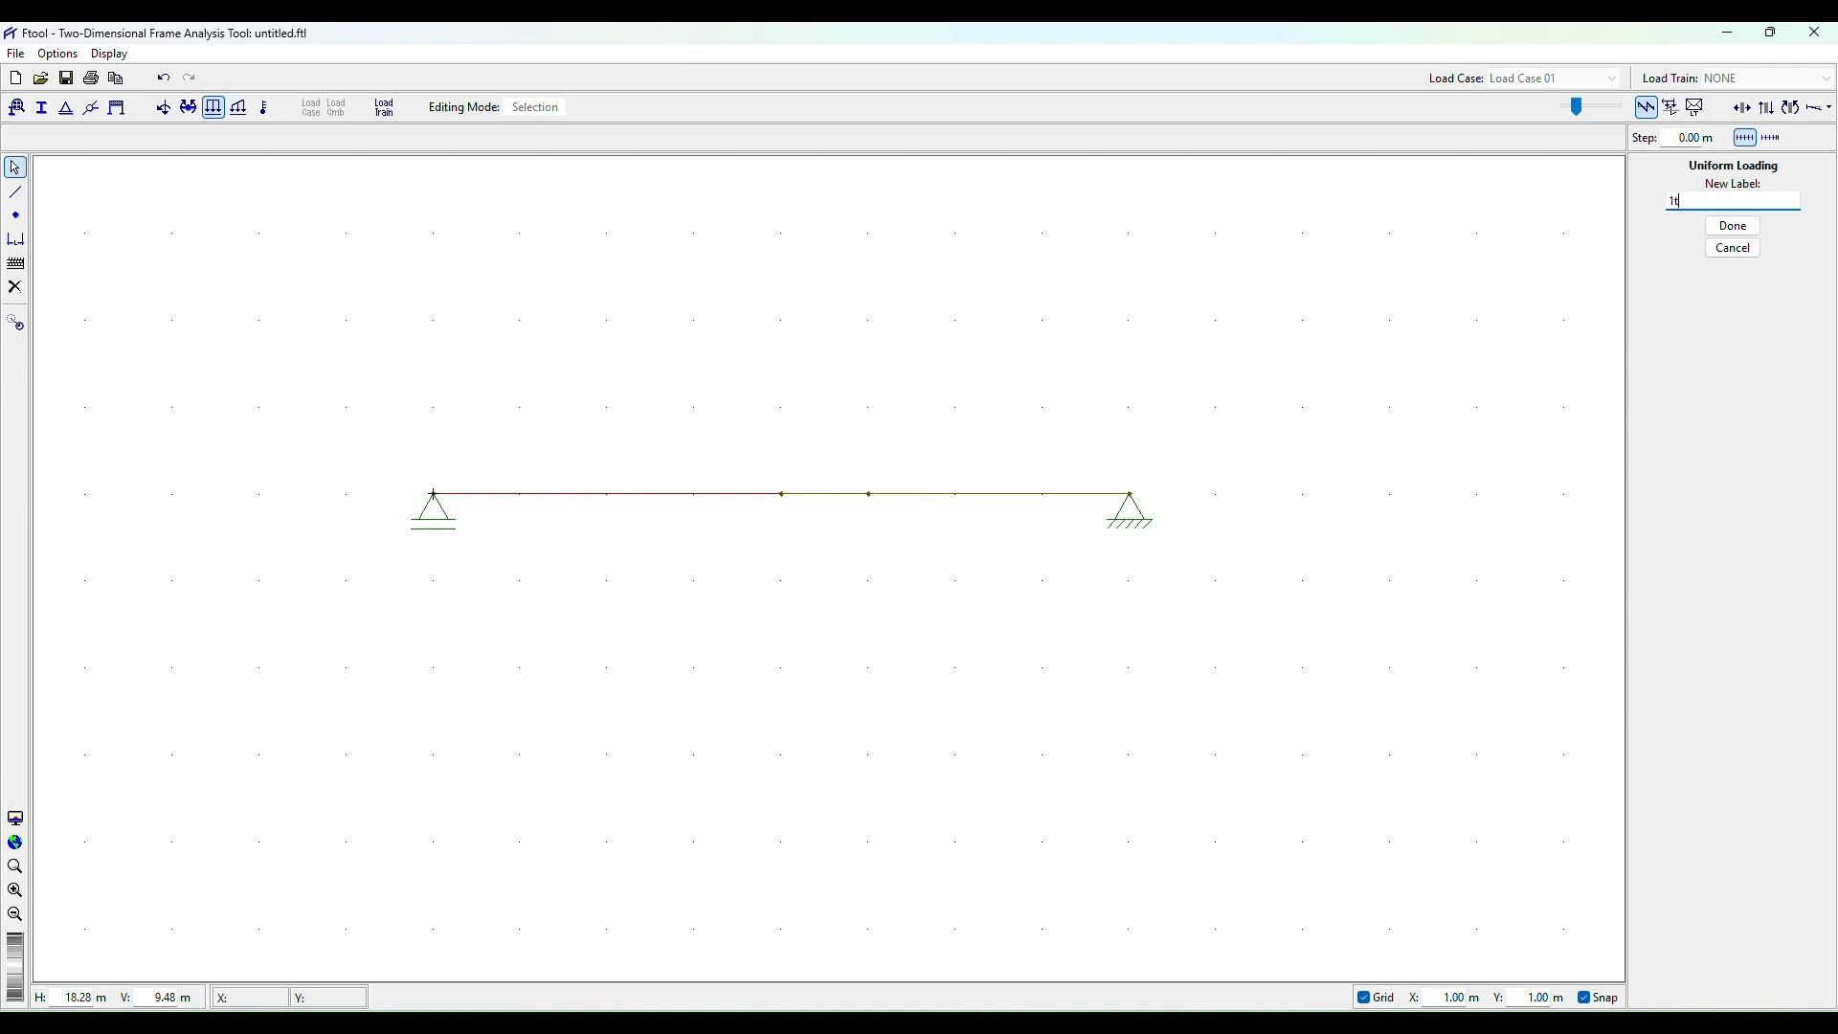
click(1734, 227)
double_click(1757, 357)
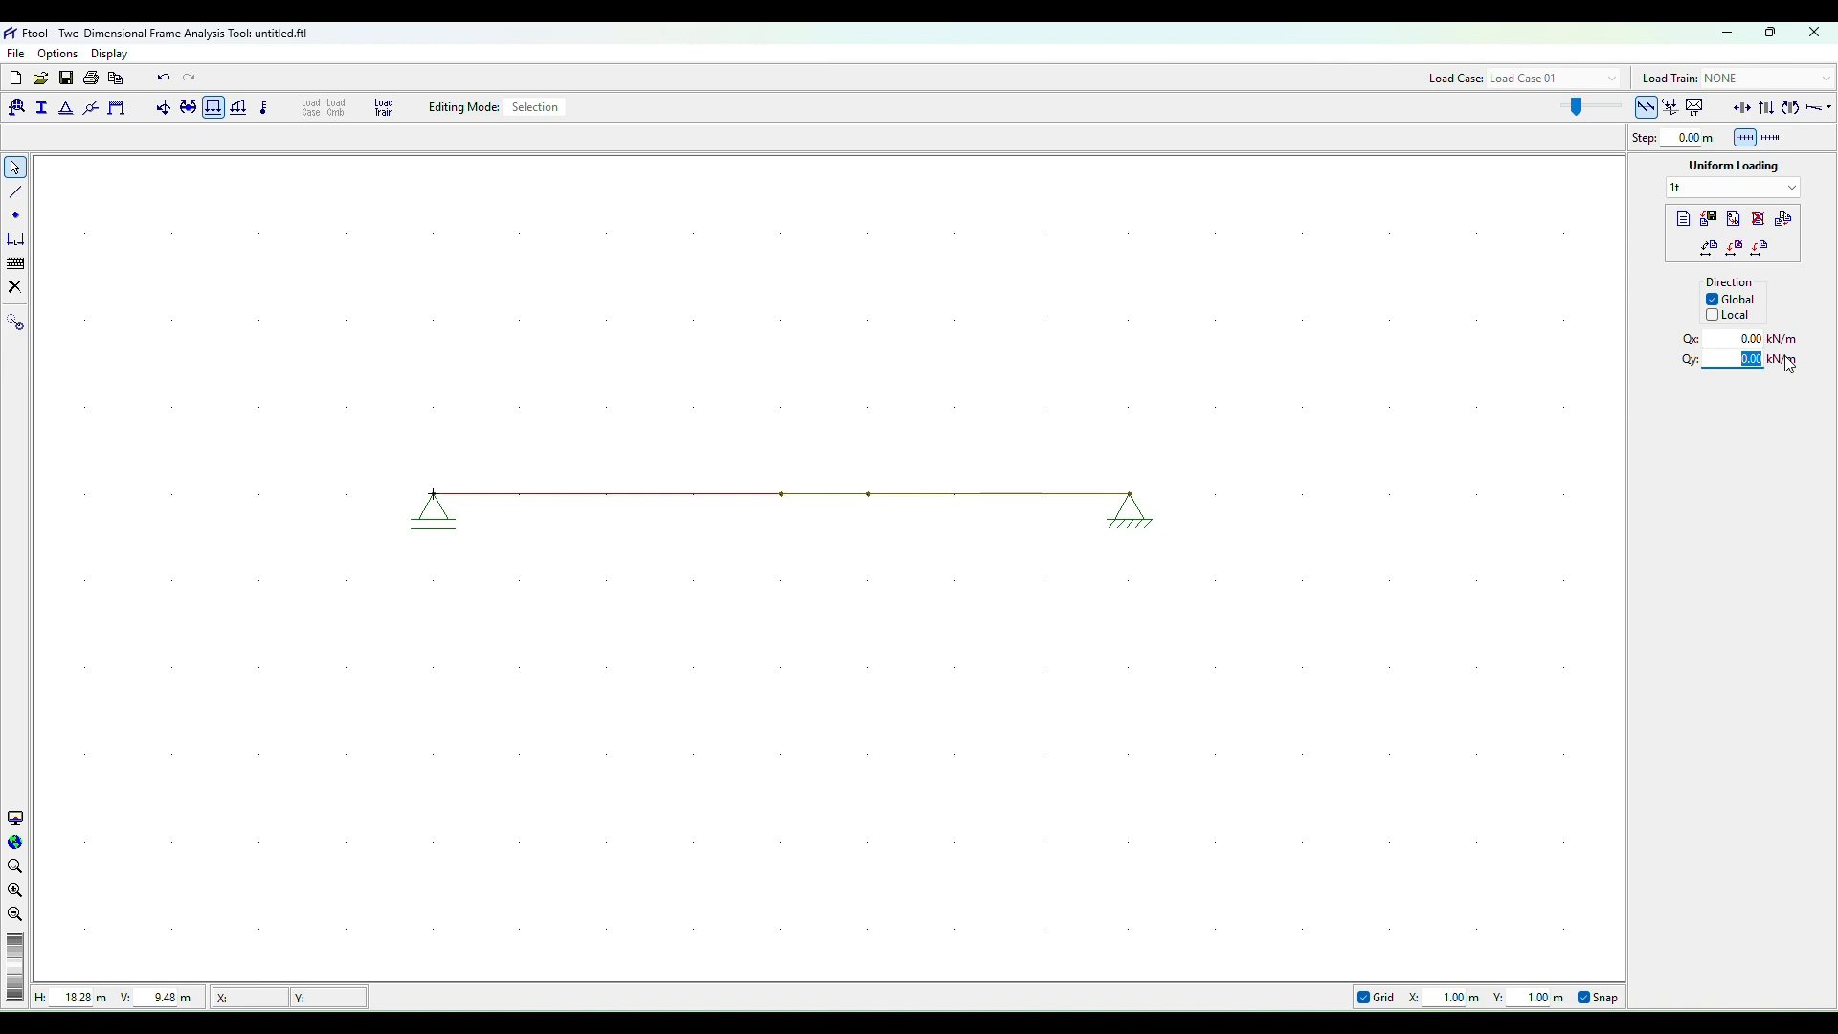
text(-1)
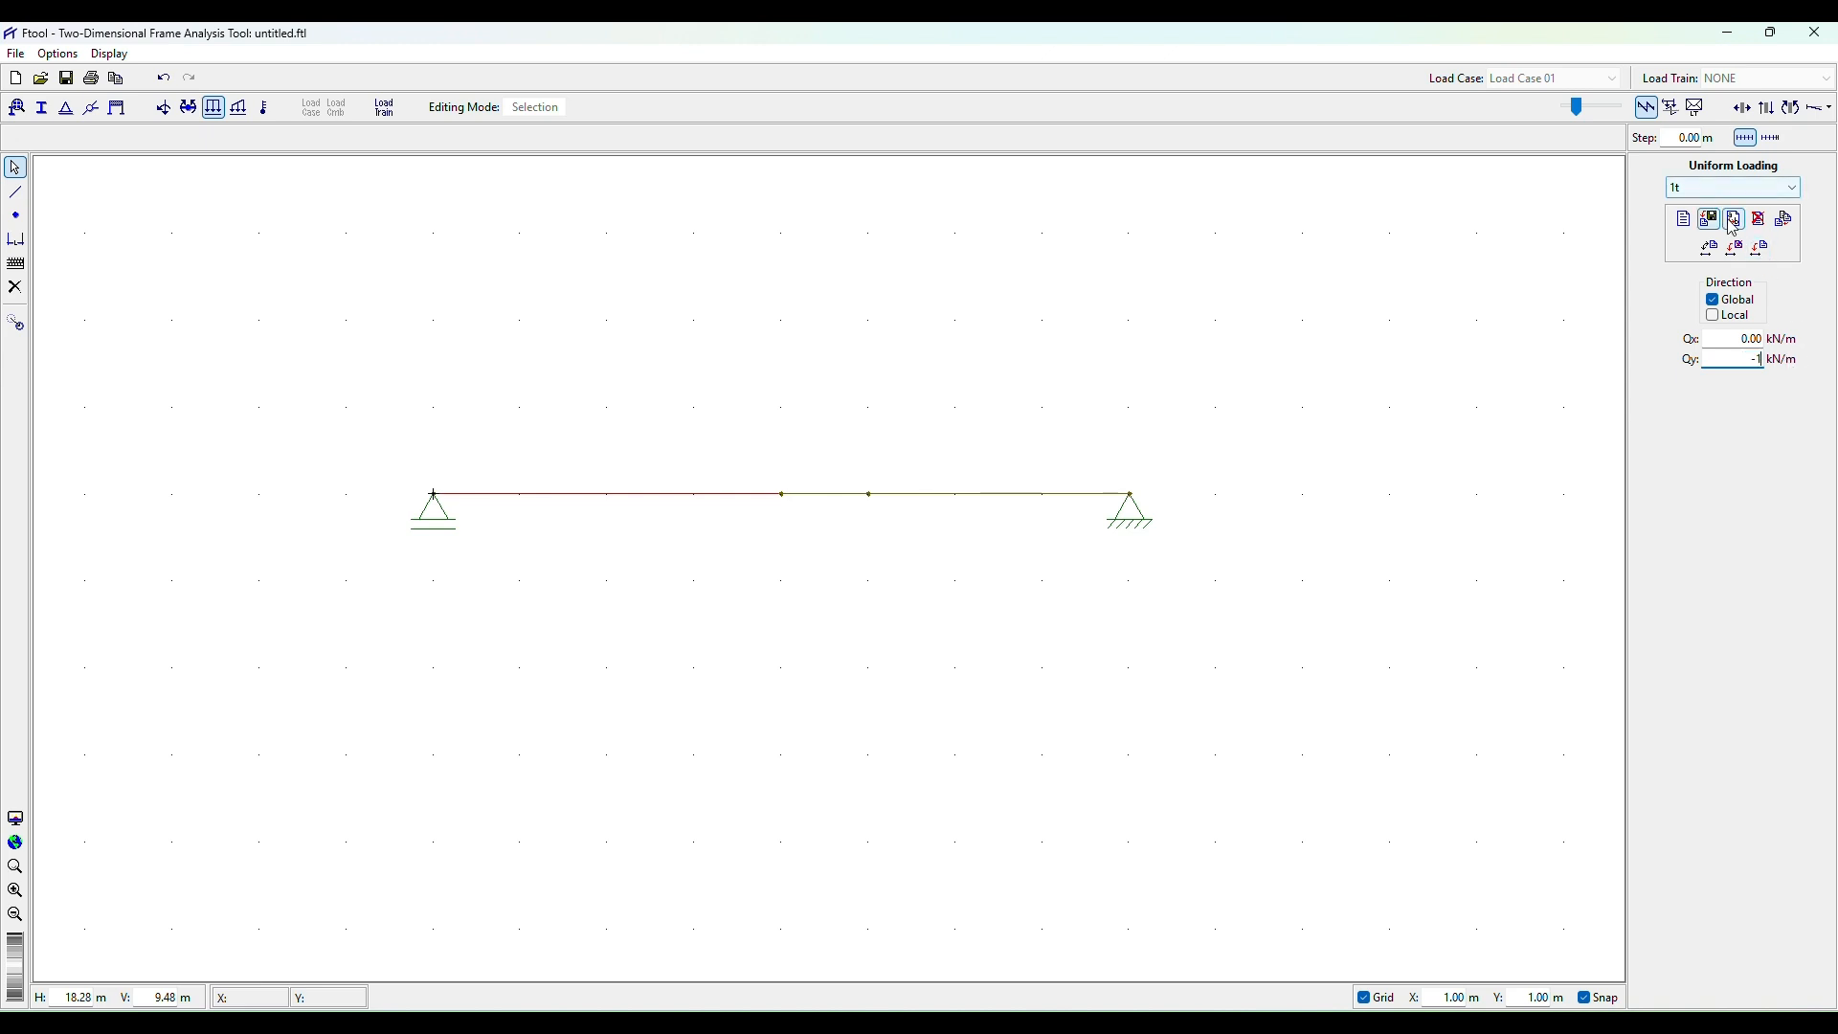
click(1761, 249)
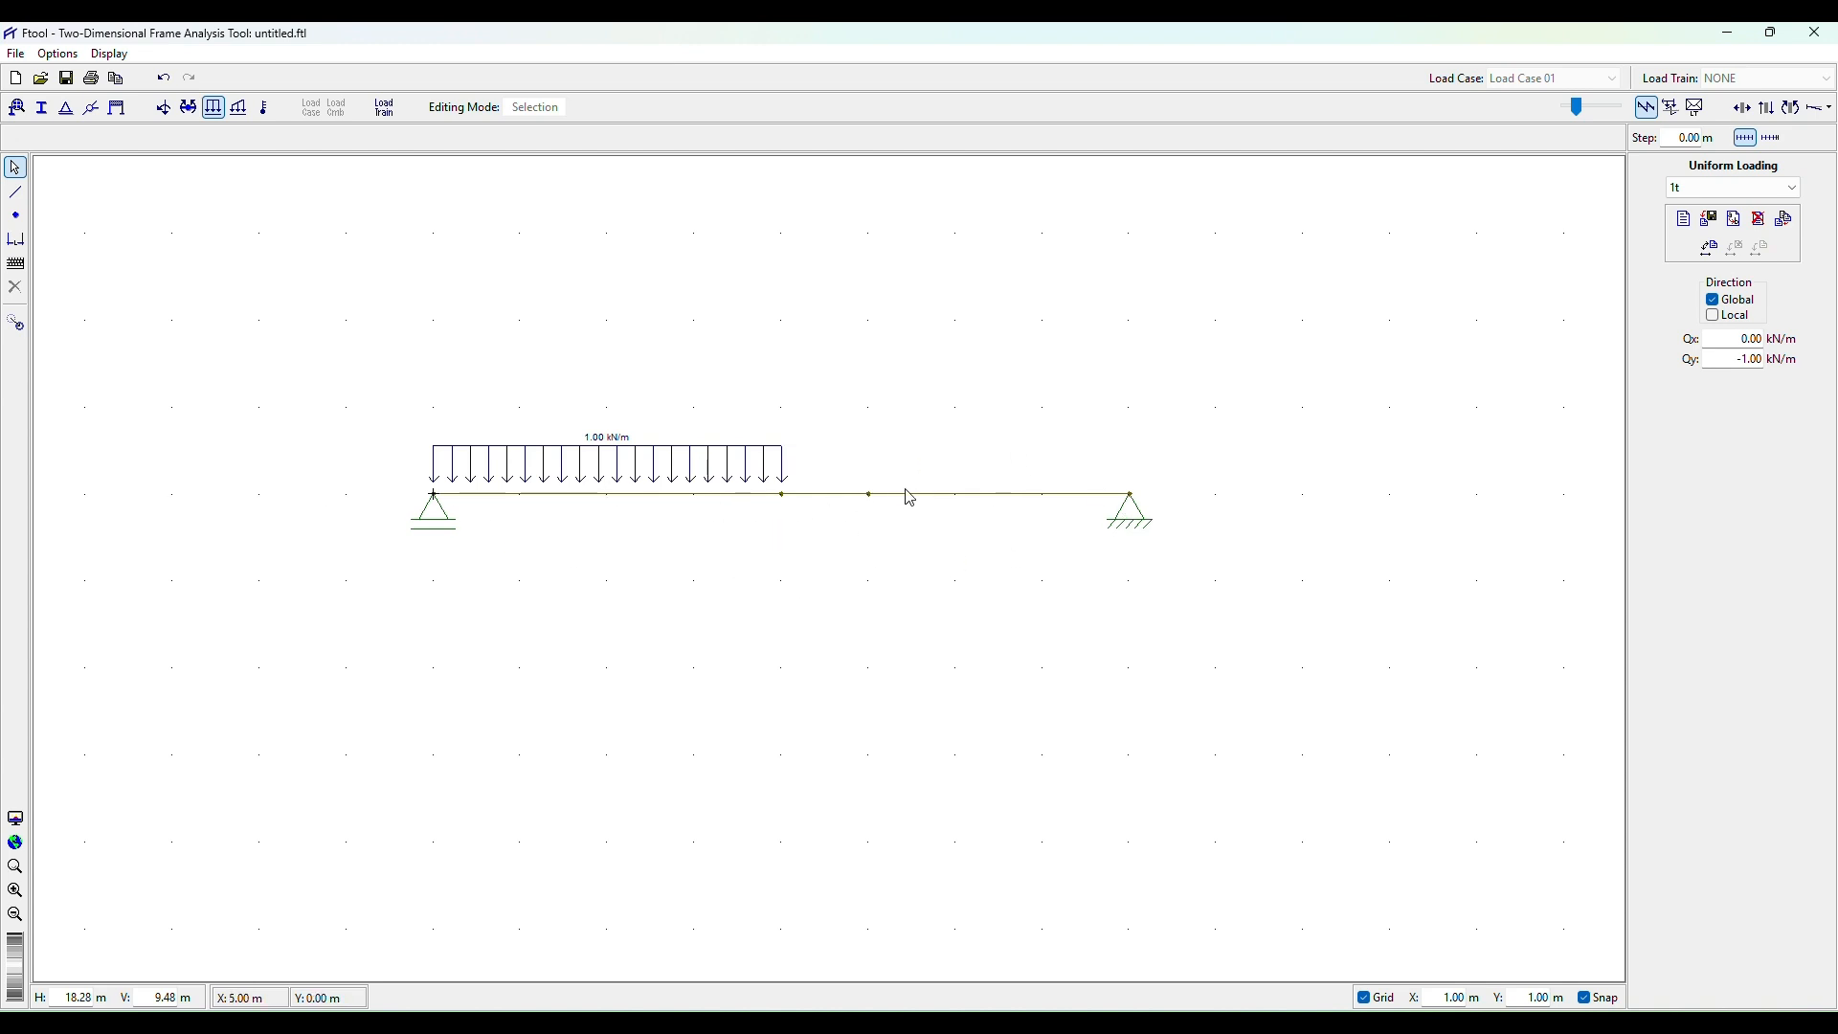
Create a uniform load labelled 2t with Qy of -2 kN/m and apply it to the 1 m and 3 m members.
click(1686, 220)
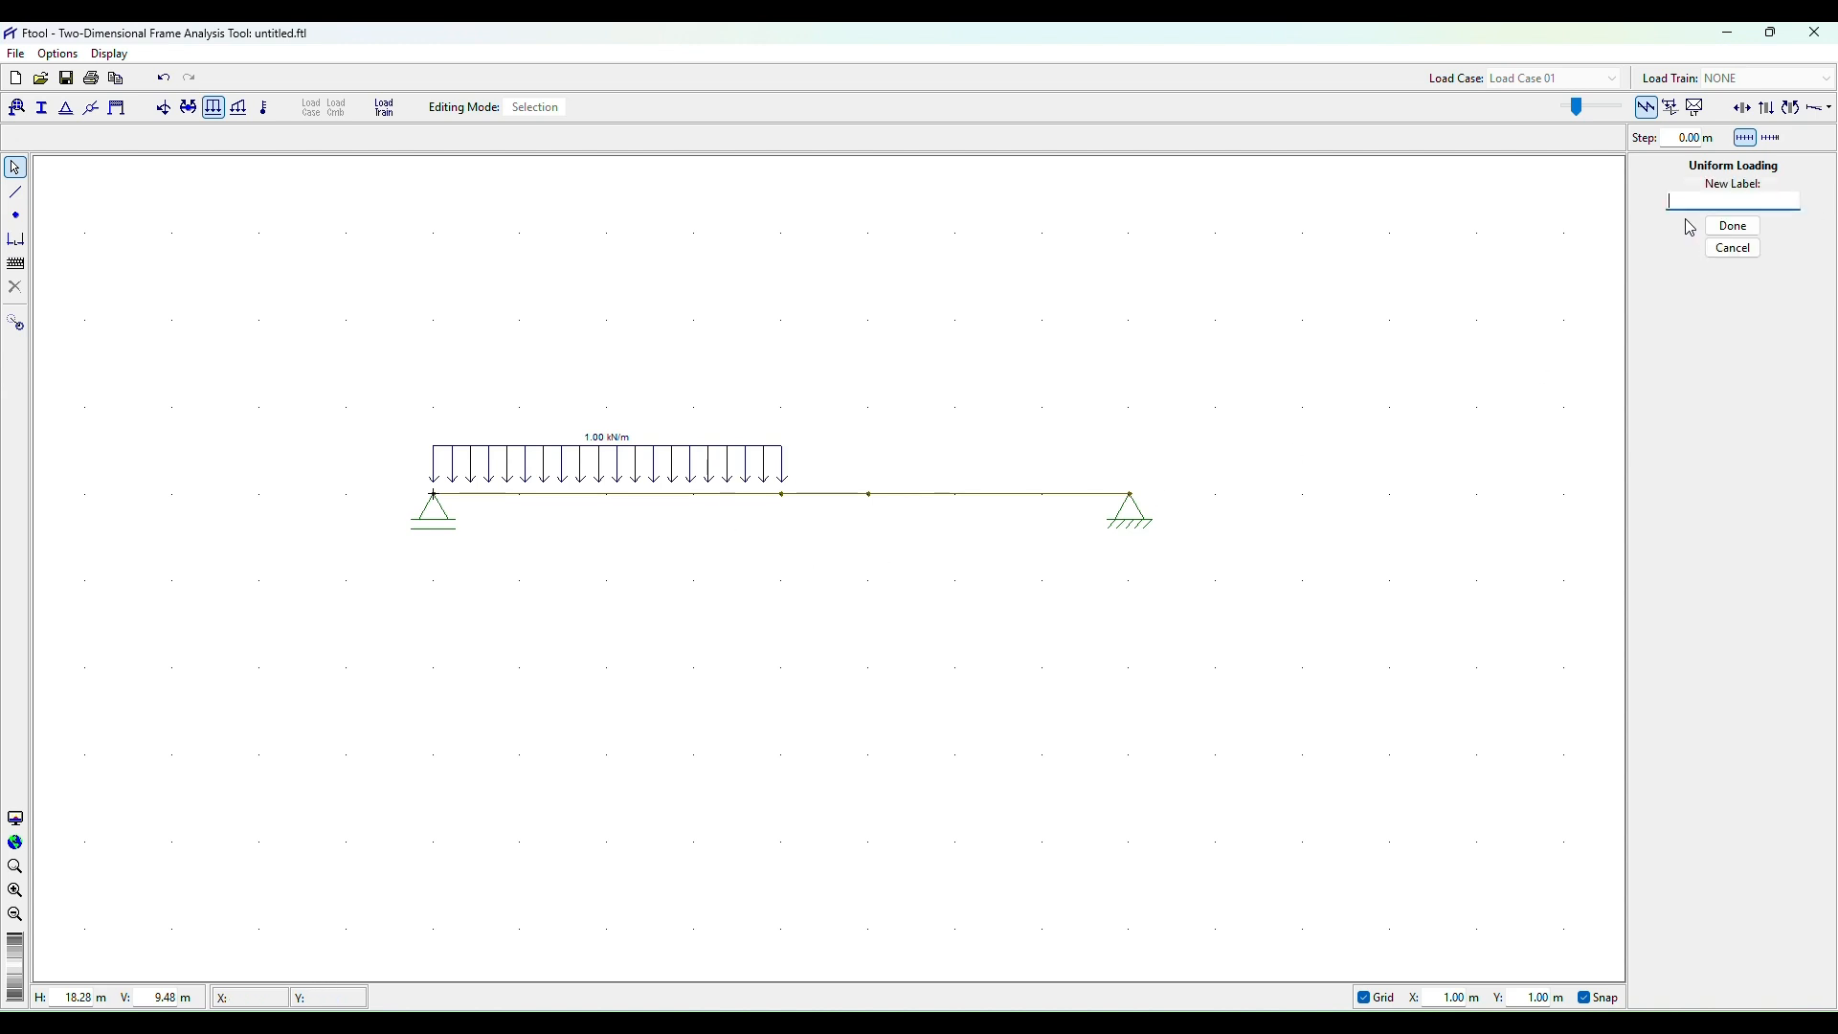
click(1714, 230)
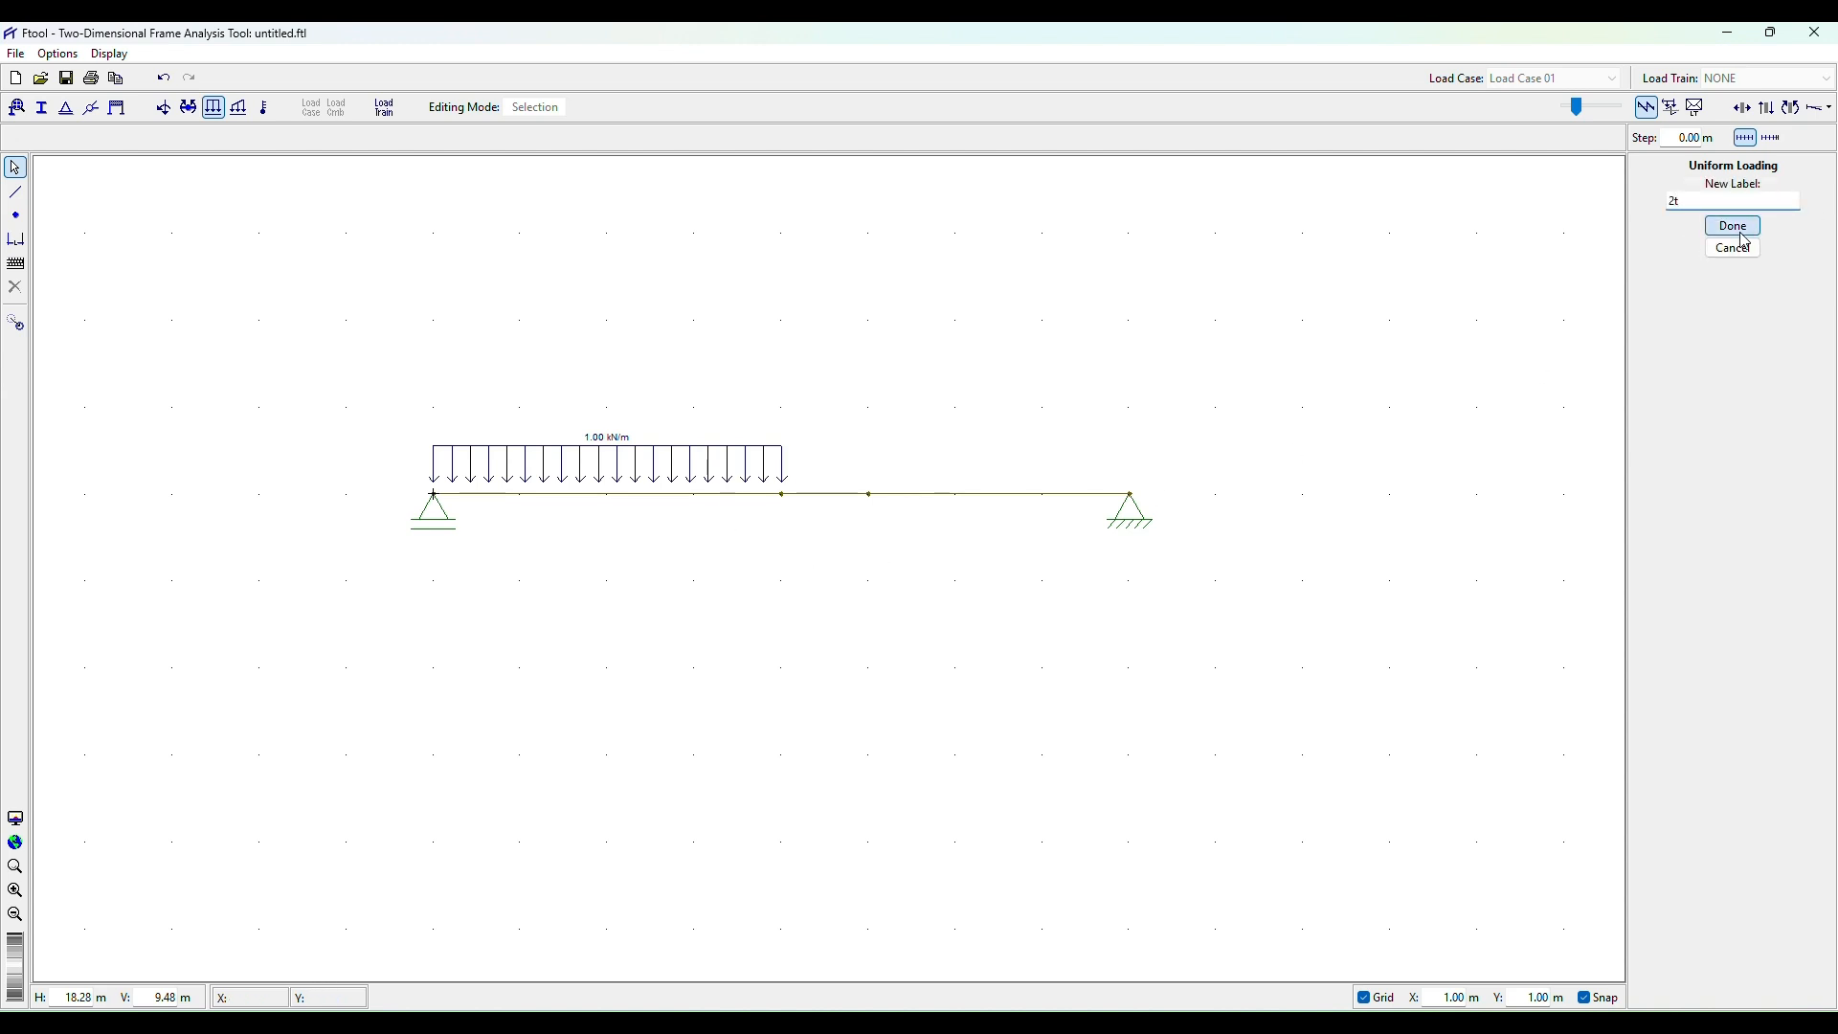
double_click(1765, 369)
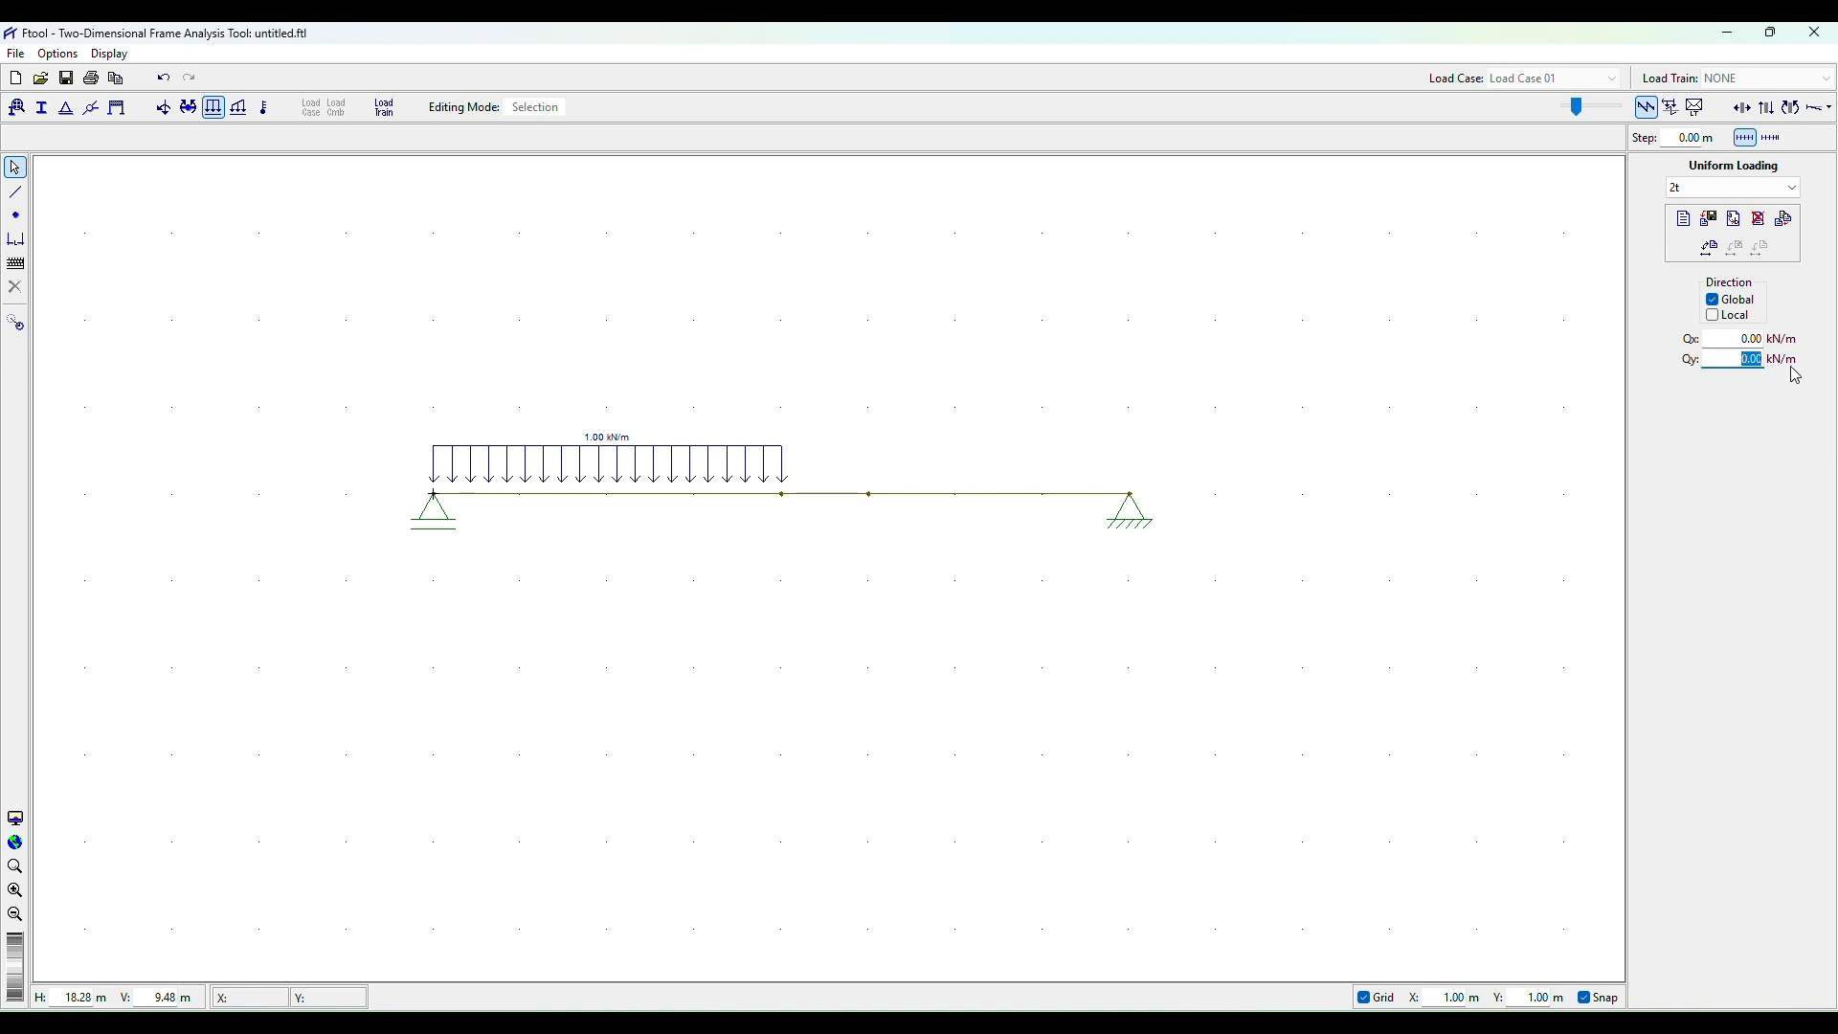
text(-2)
key(Return)
drag(988, 529, 815, 443)
click(1760, 249)
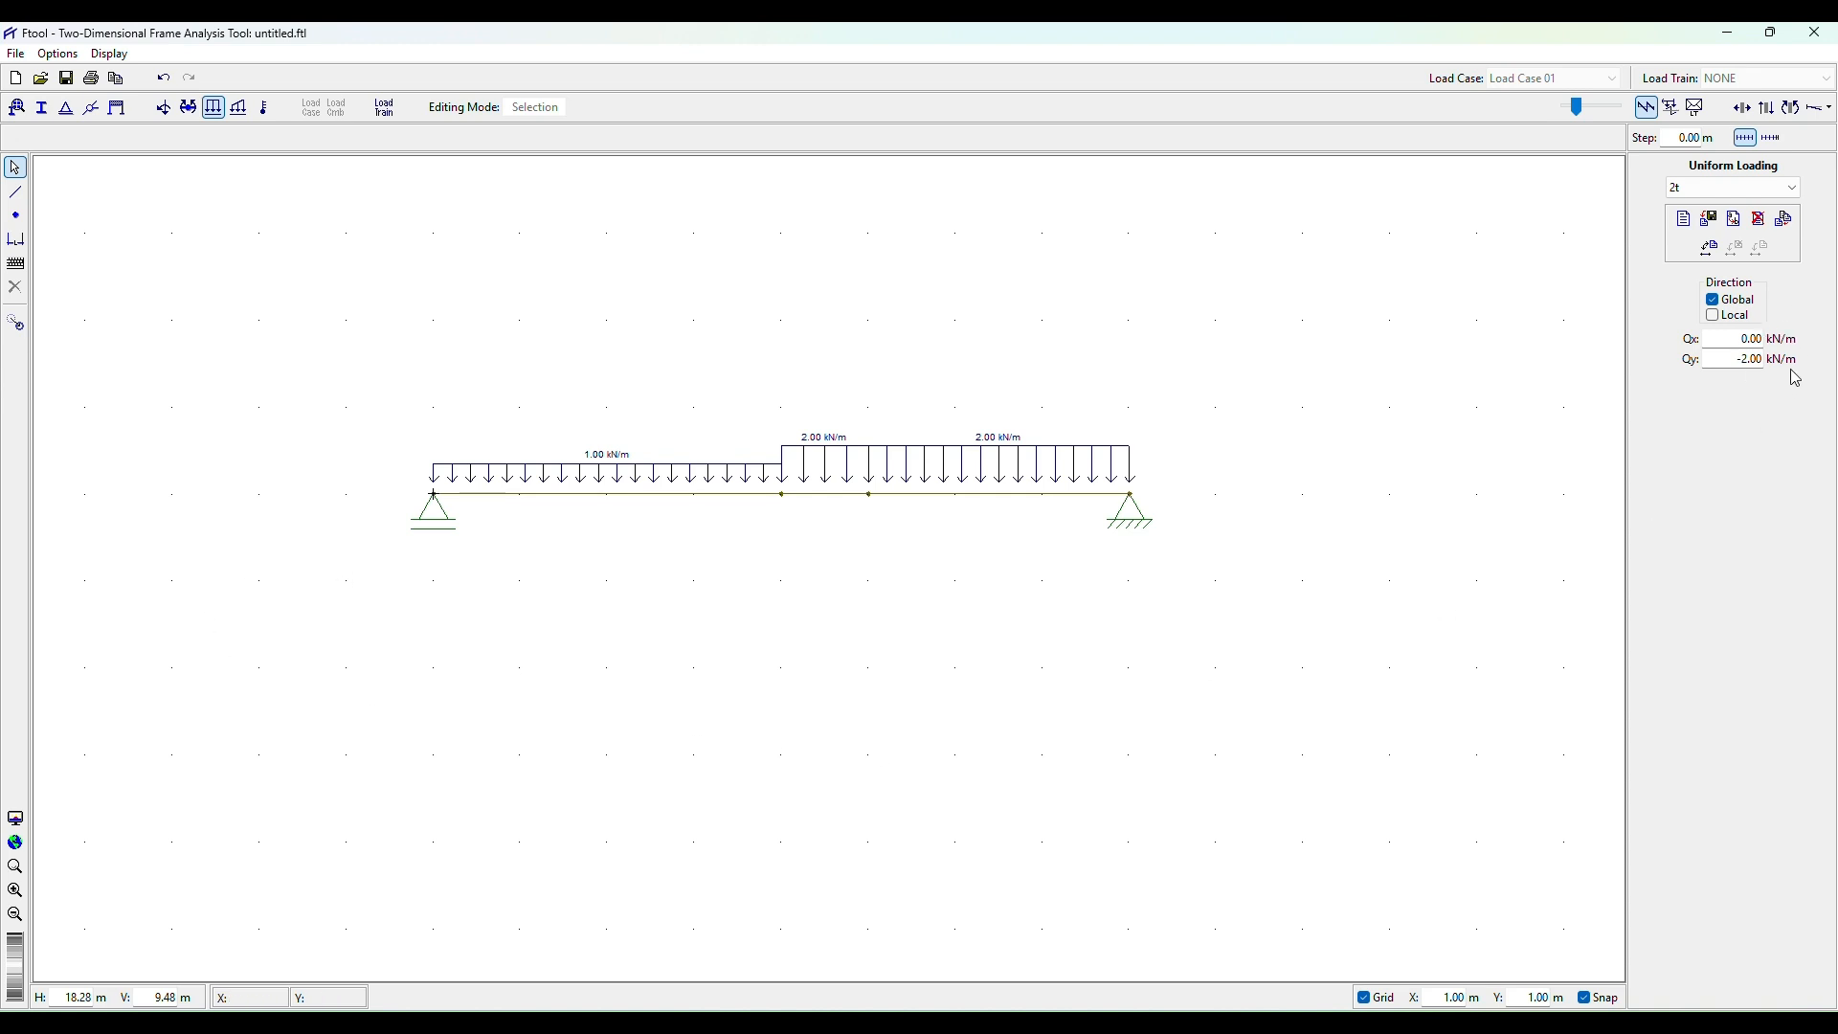
Set the units to tf for force, tfm for moment and tf/m for distributed load.
click(57, 53)
click(165, 247)
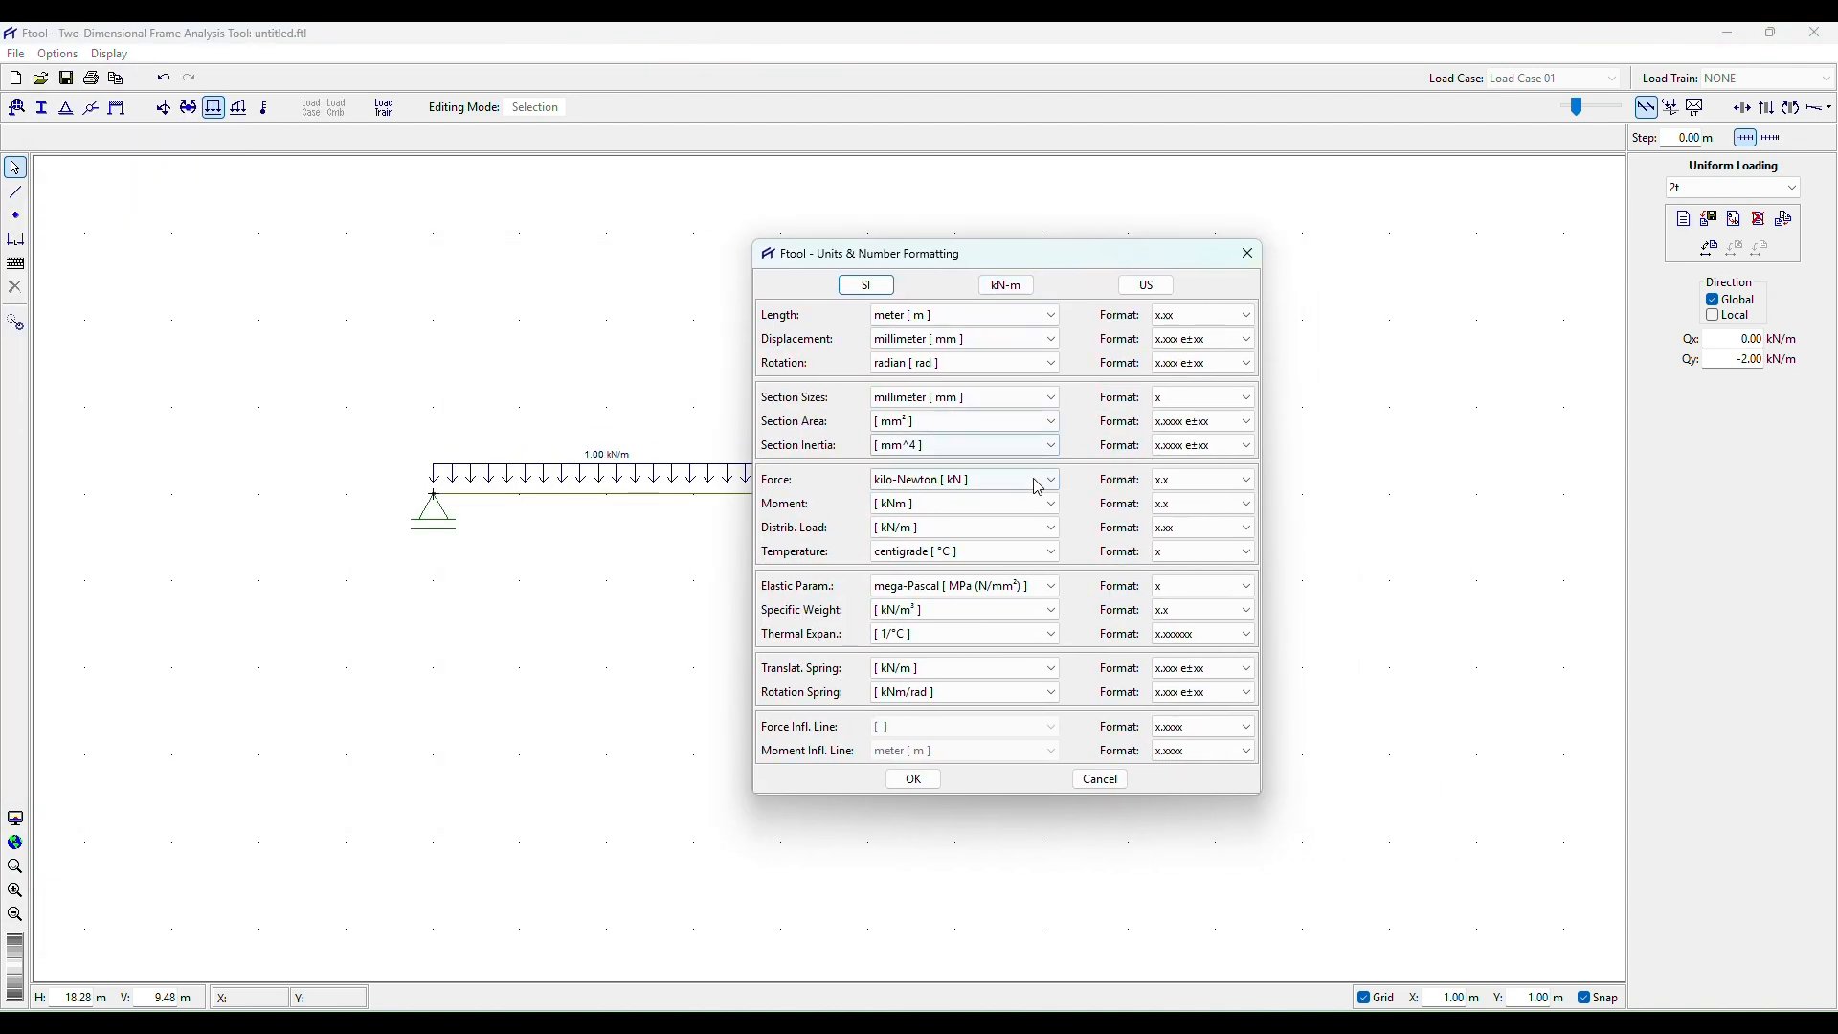
click(1039, 484)
click(1005, 526)
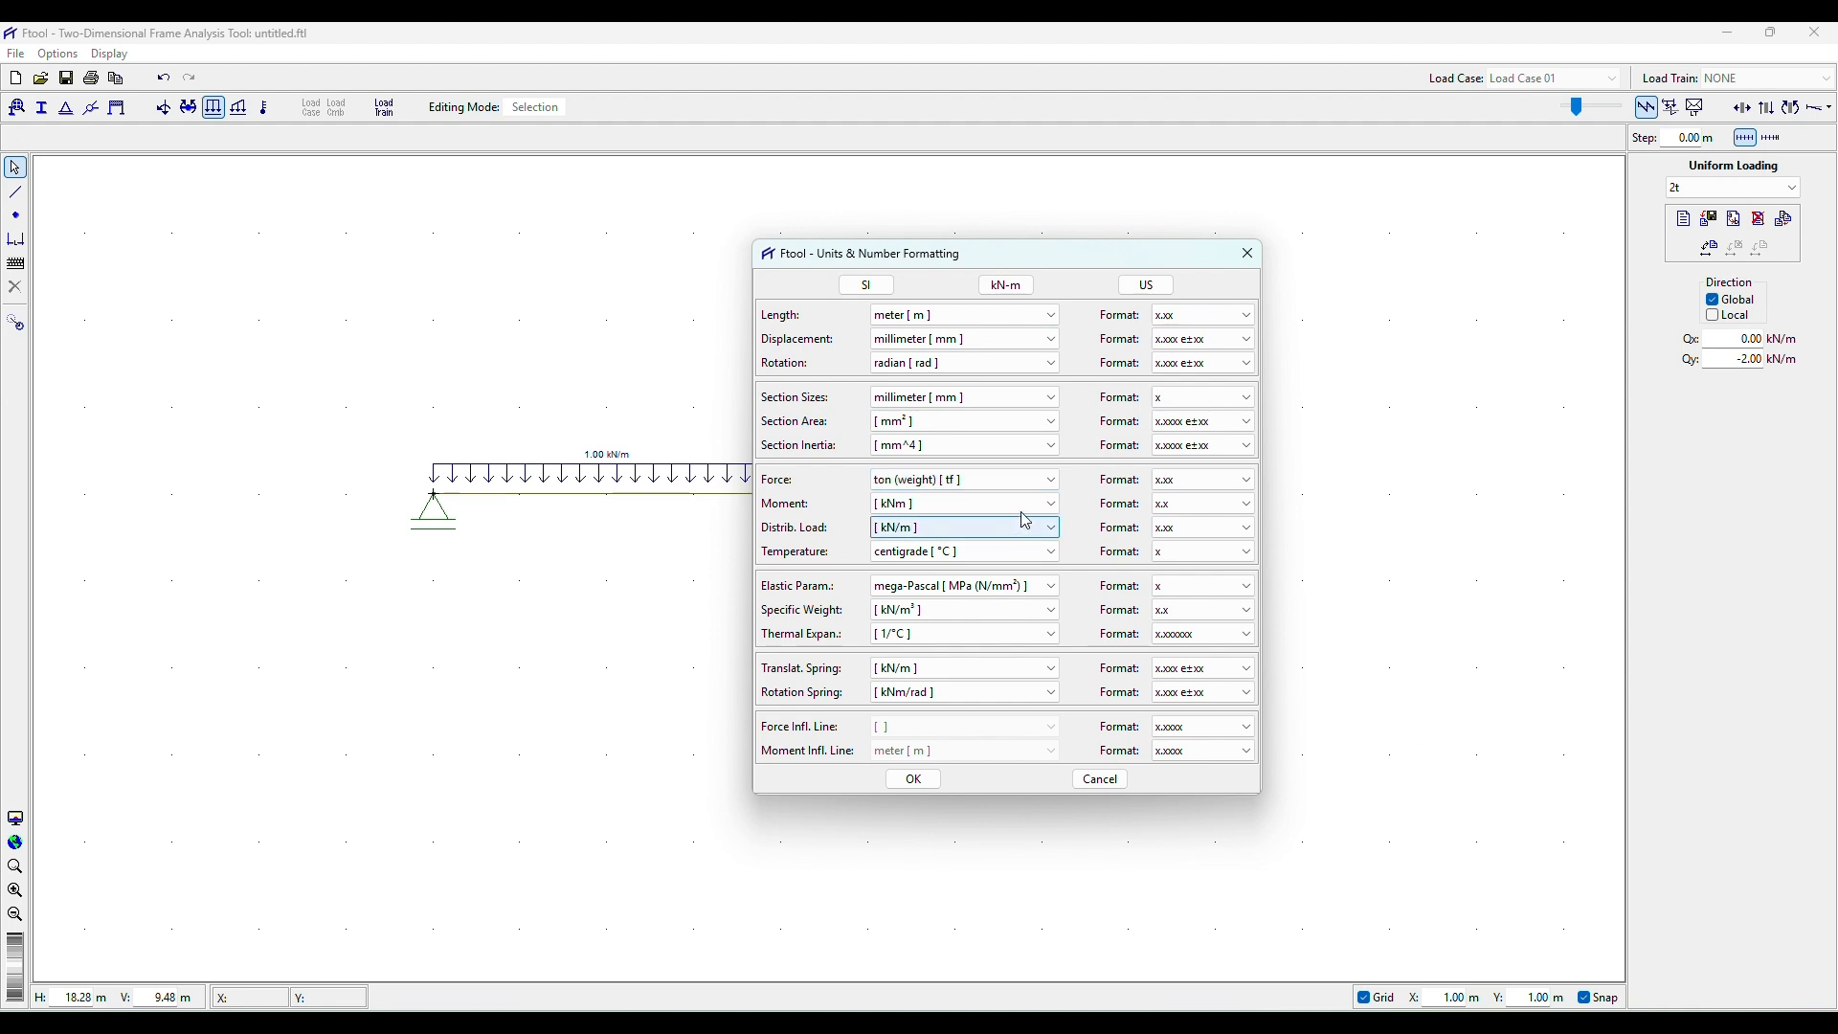
click(1038, 505)
click(996, 563)
click(1015, 529)
click(1004, 579)
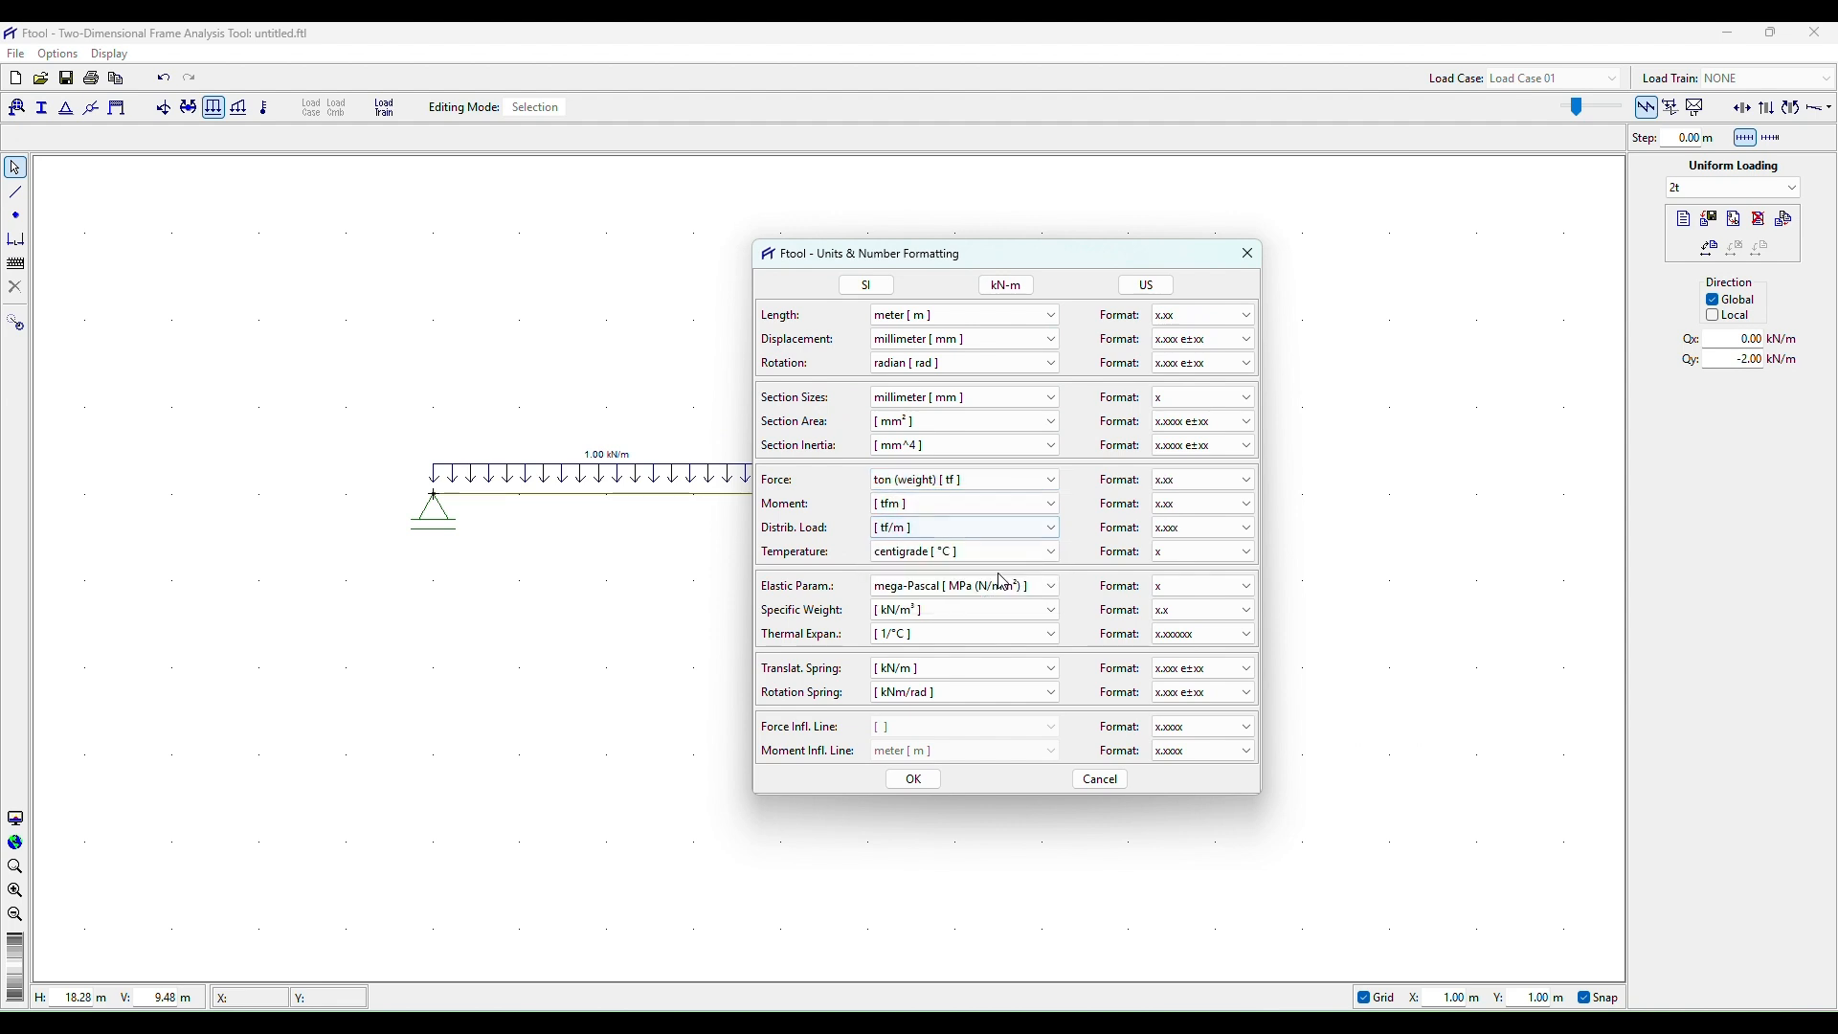
click(914, 780)
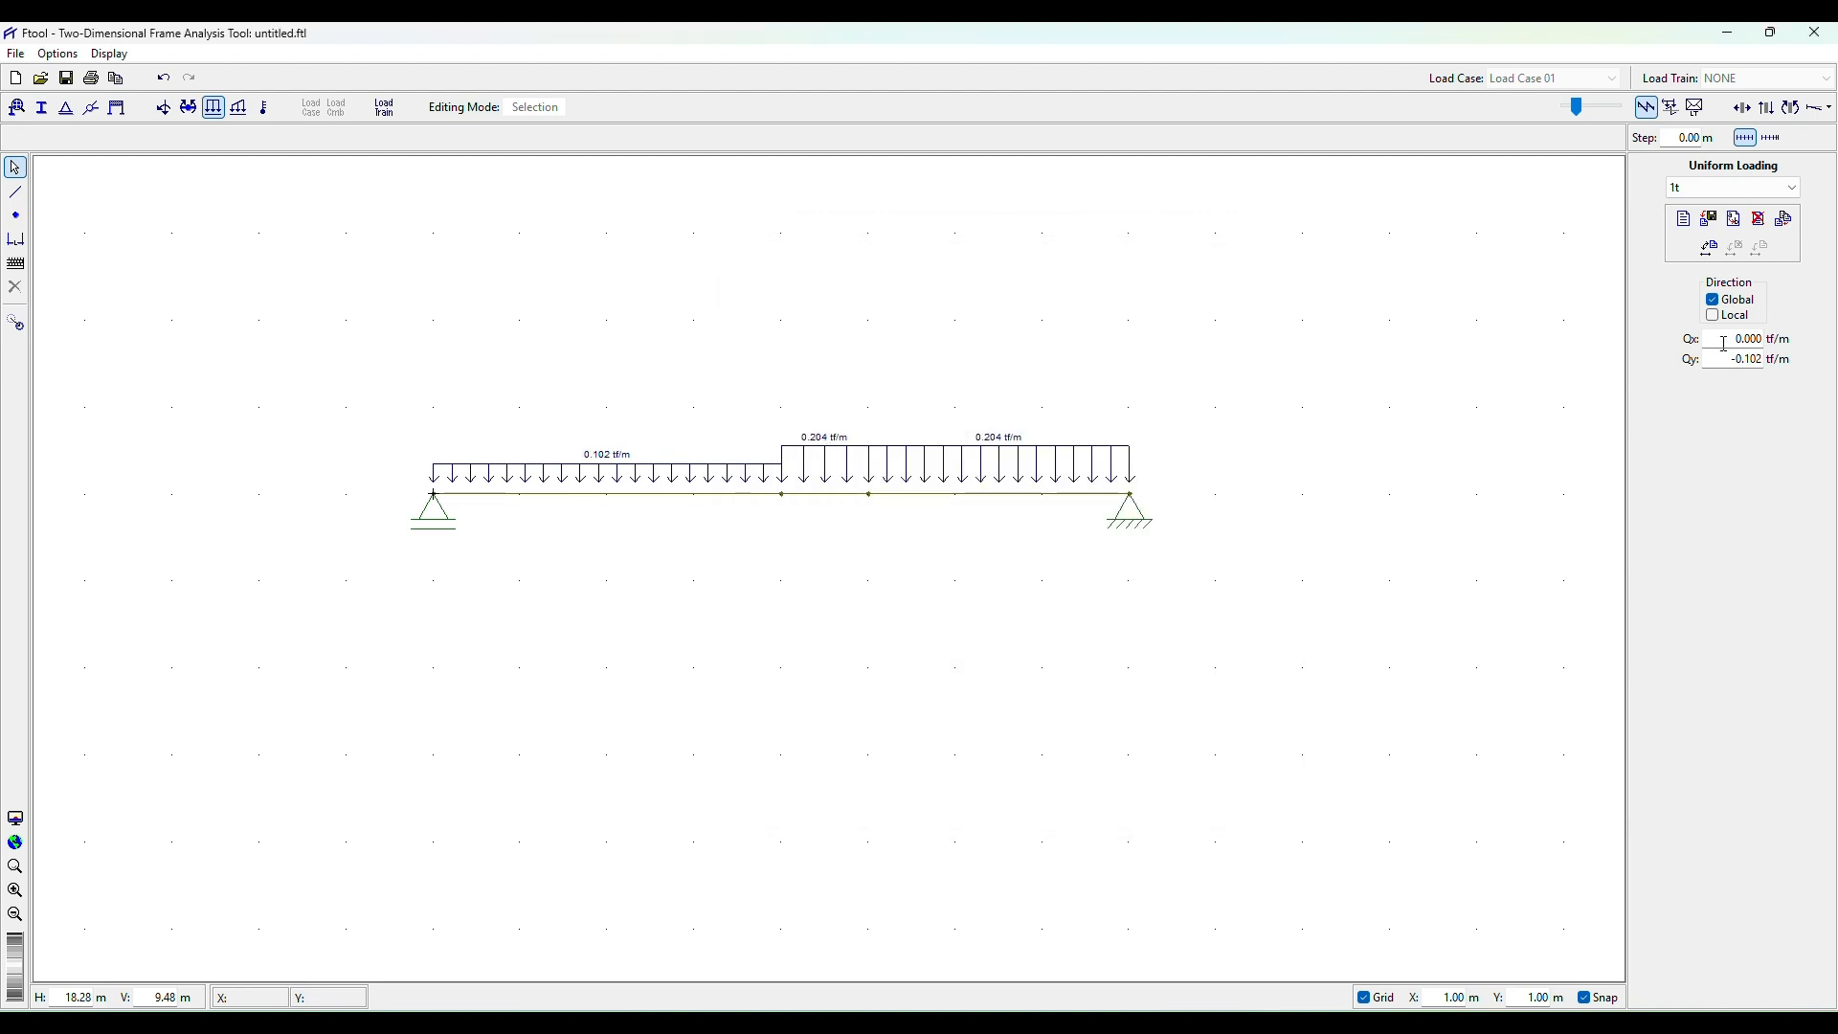
Set Qy to -1 tf/m for the uniform load 1t and to -2 tf/m for the uniform load 2t.
drag(1728, 360, 1801, 360)
text(-1)
key(Return)
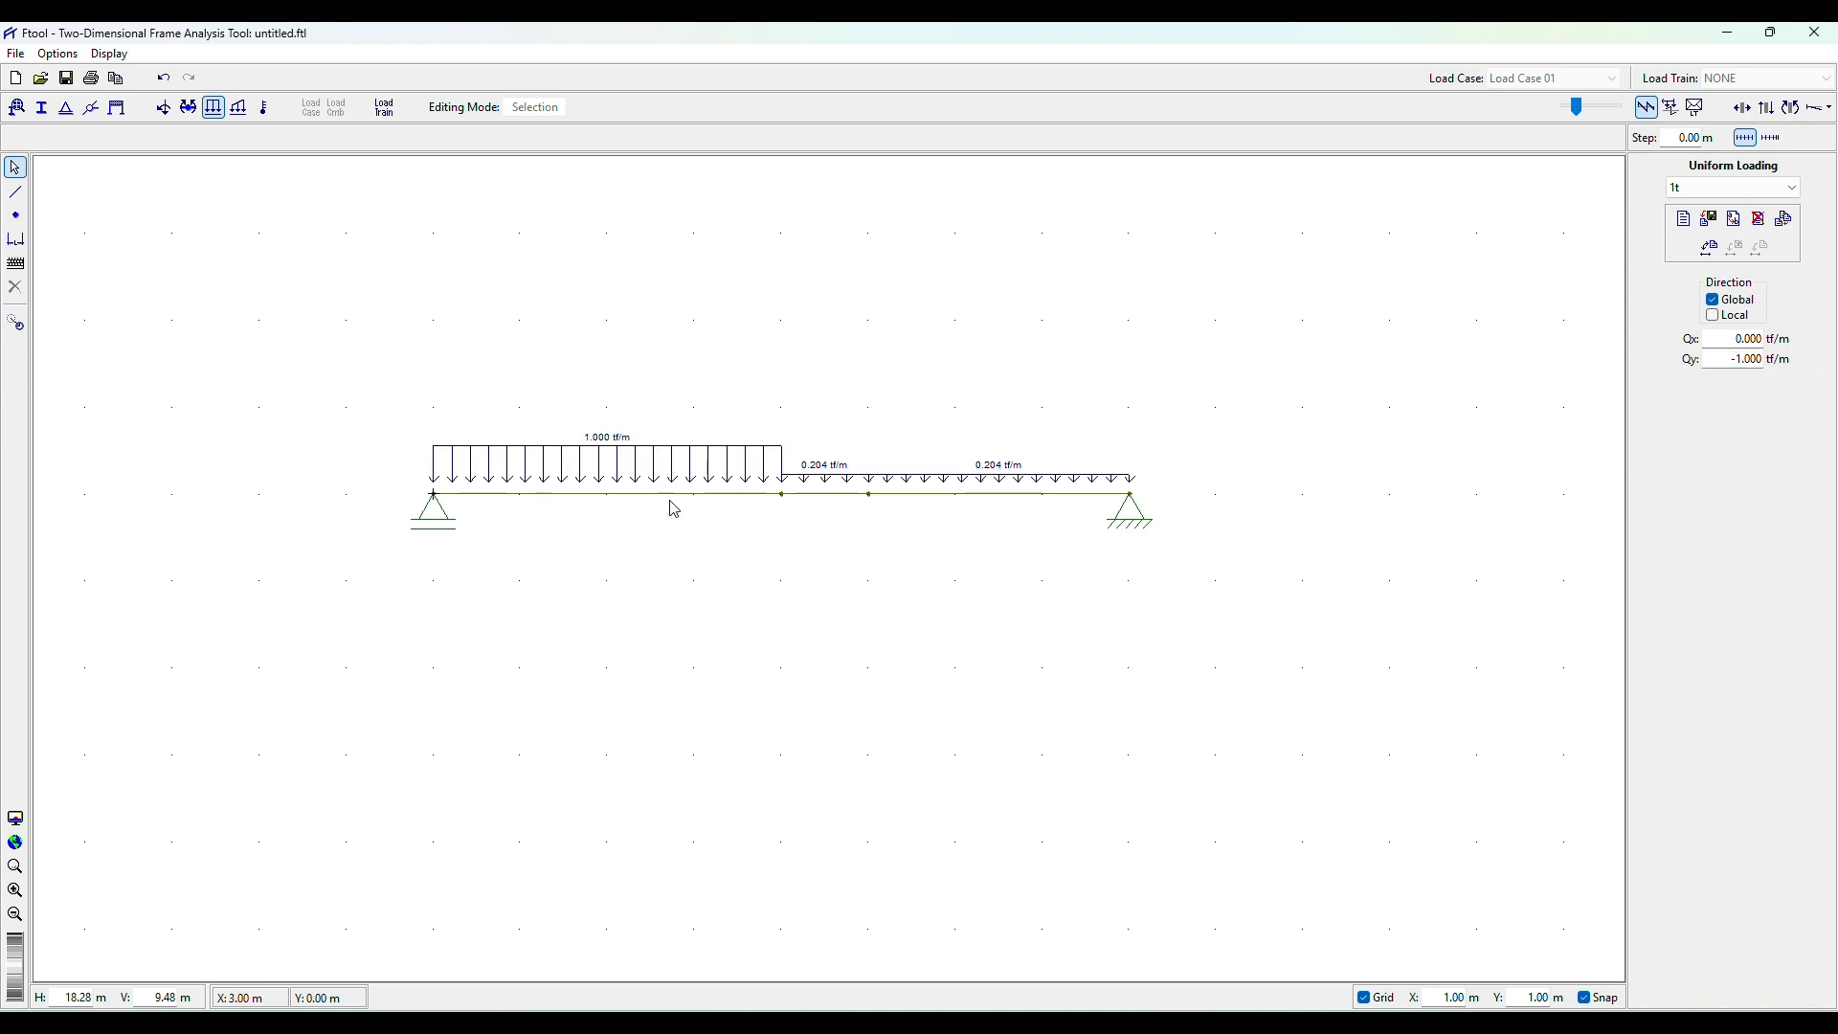
click(1794, 188)
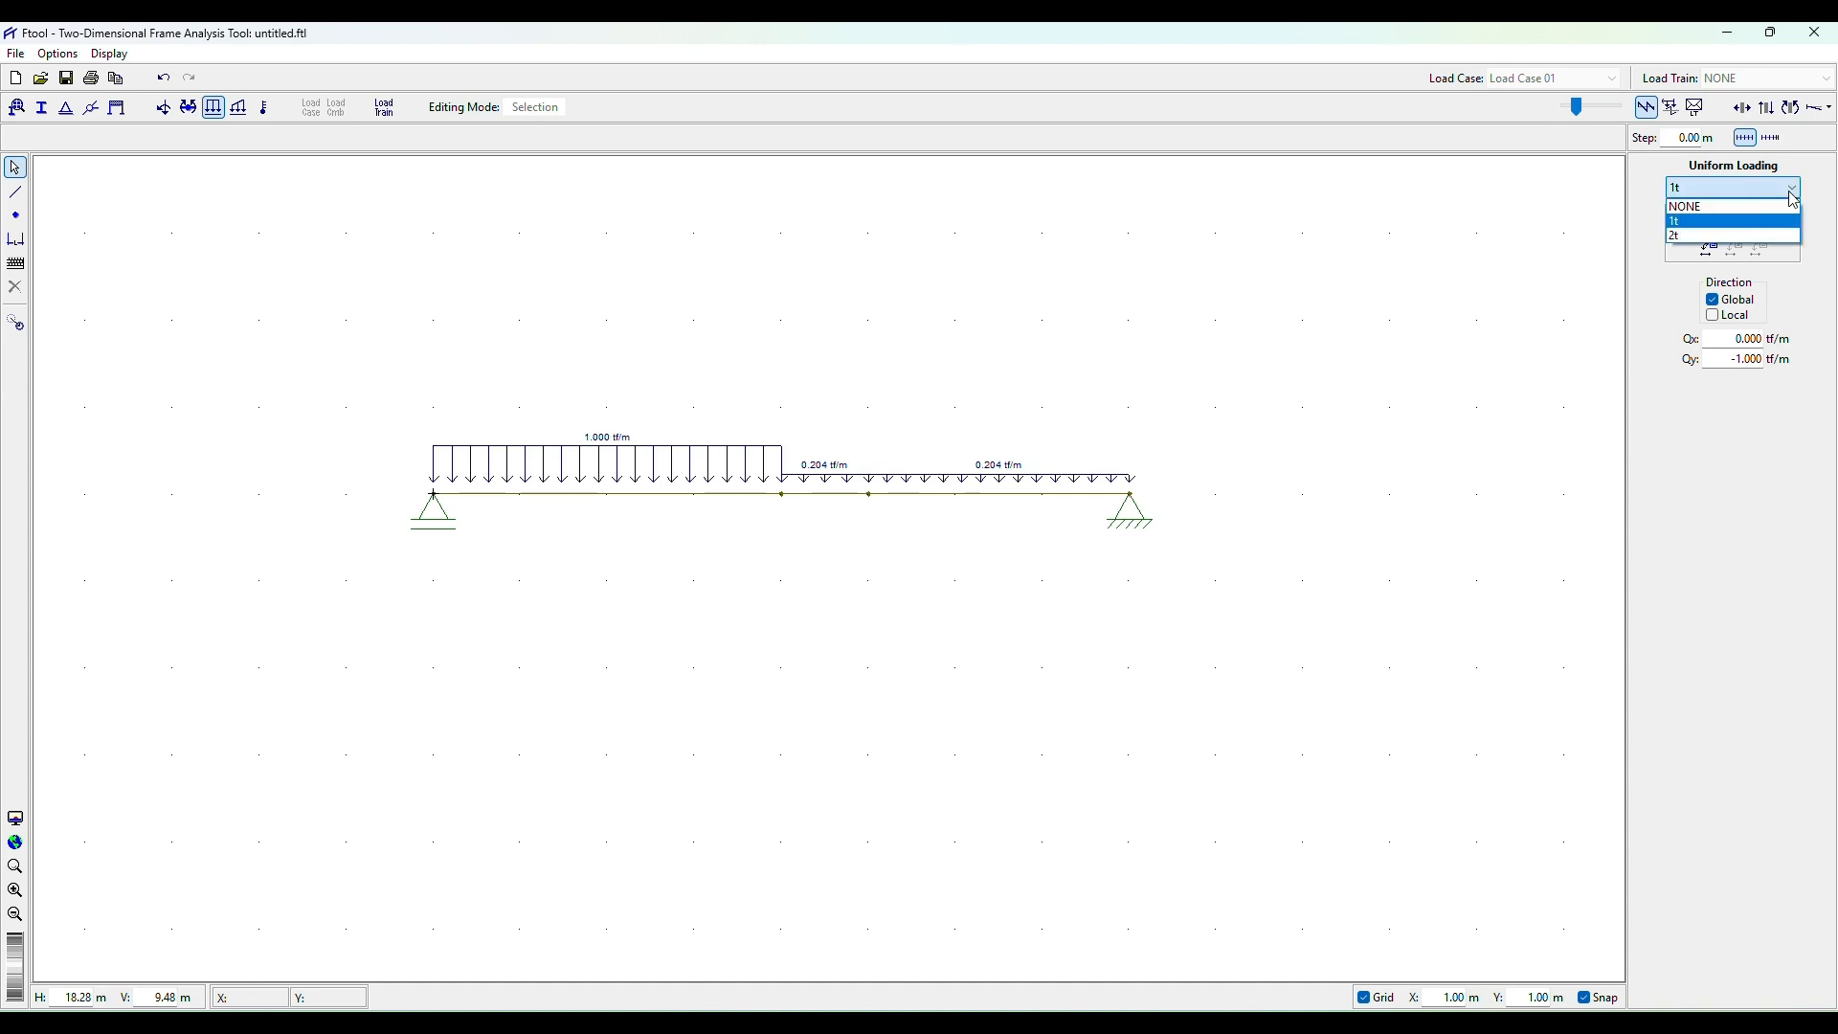
click(1778, 237)
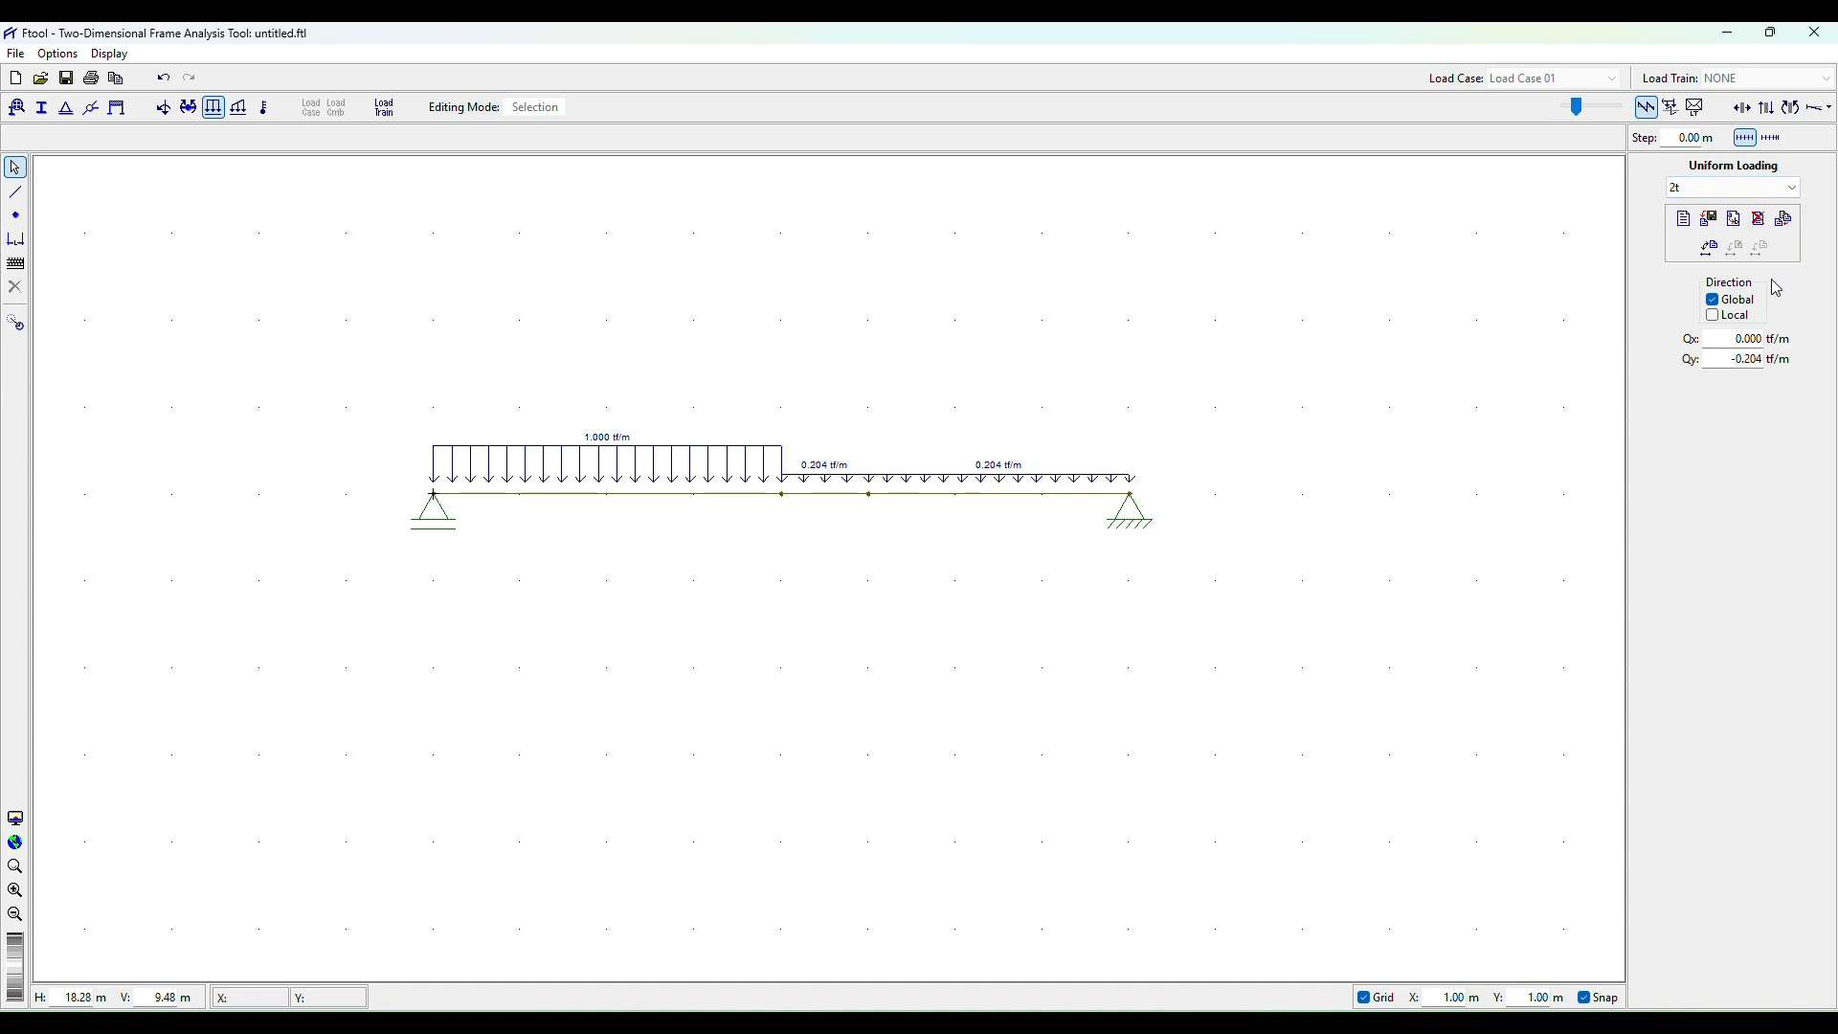
drag(1722, 364, 1791, 363)
text(-2)
key(Return)
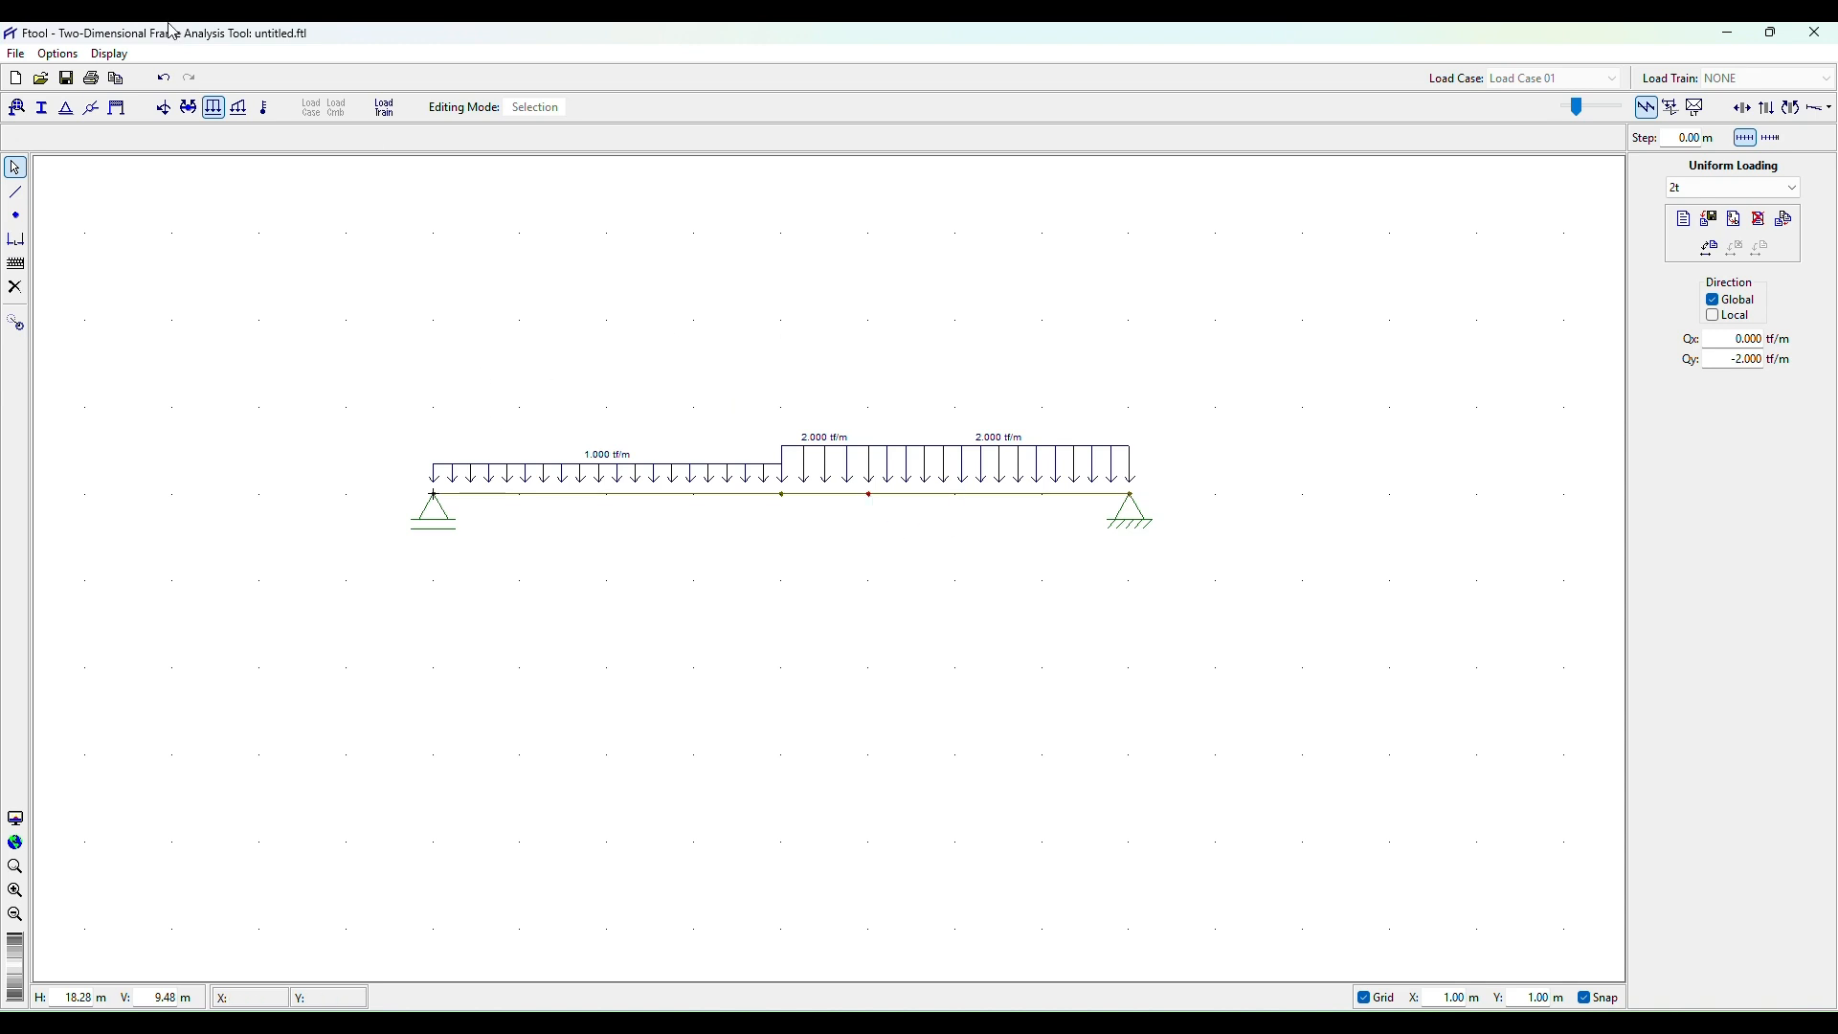
Create a nodal load labelled 3t with Fy of -3 tf and apply it to the node 5 m from the left end.
click(167, 112)
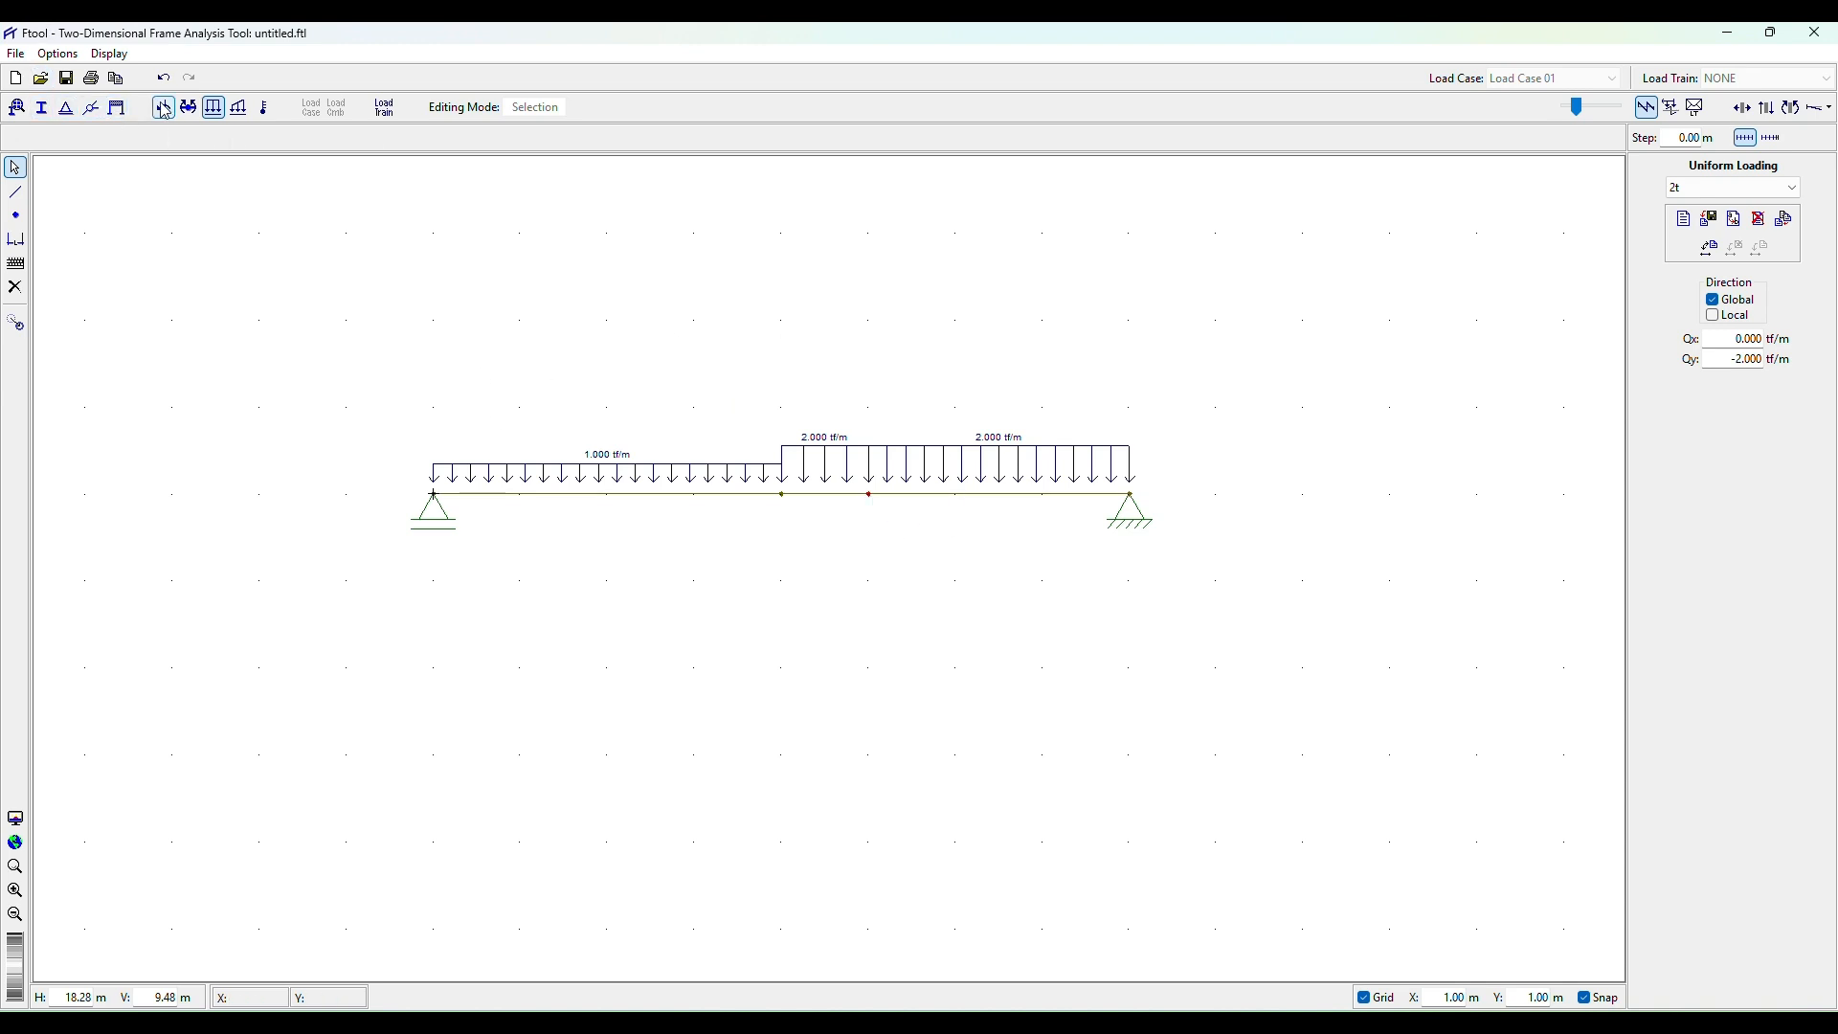
click(1688, 220)
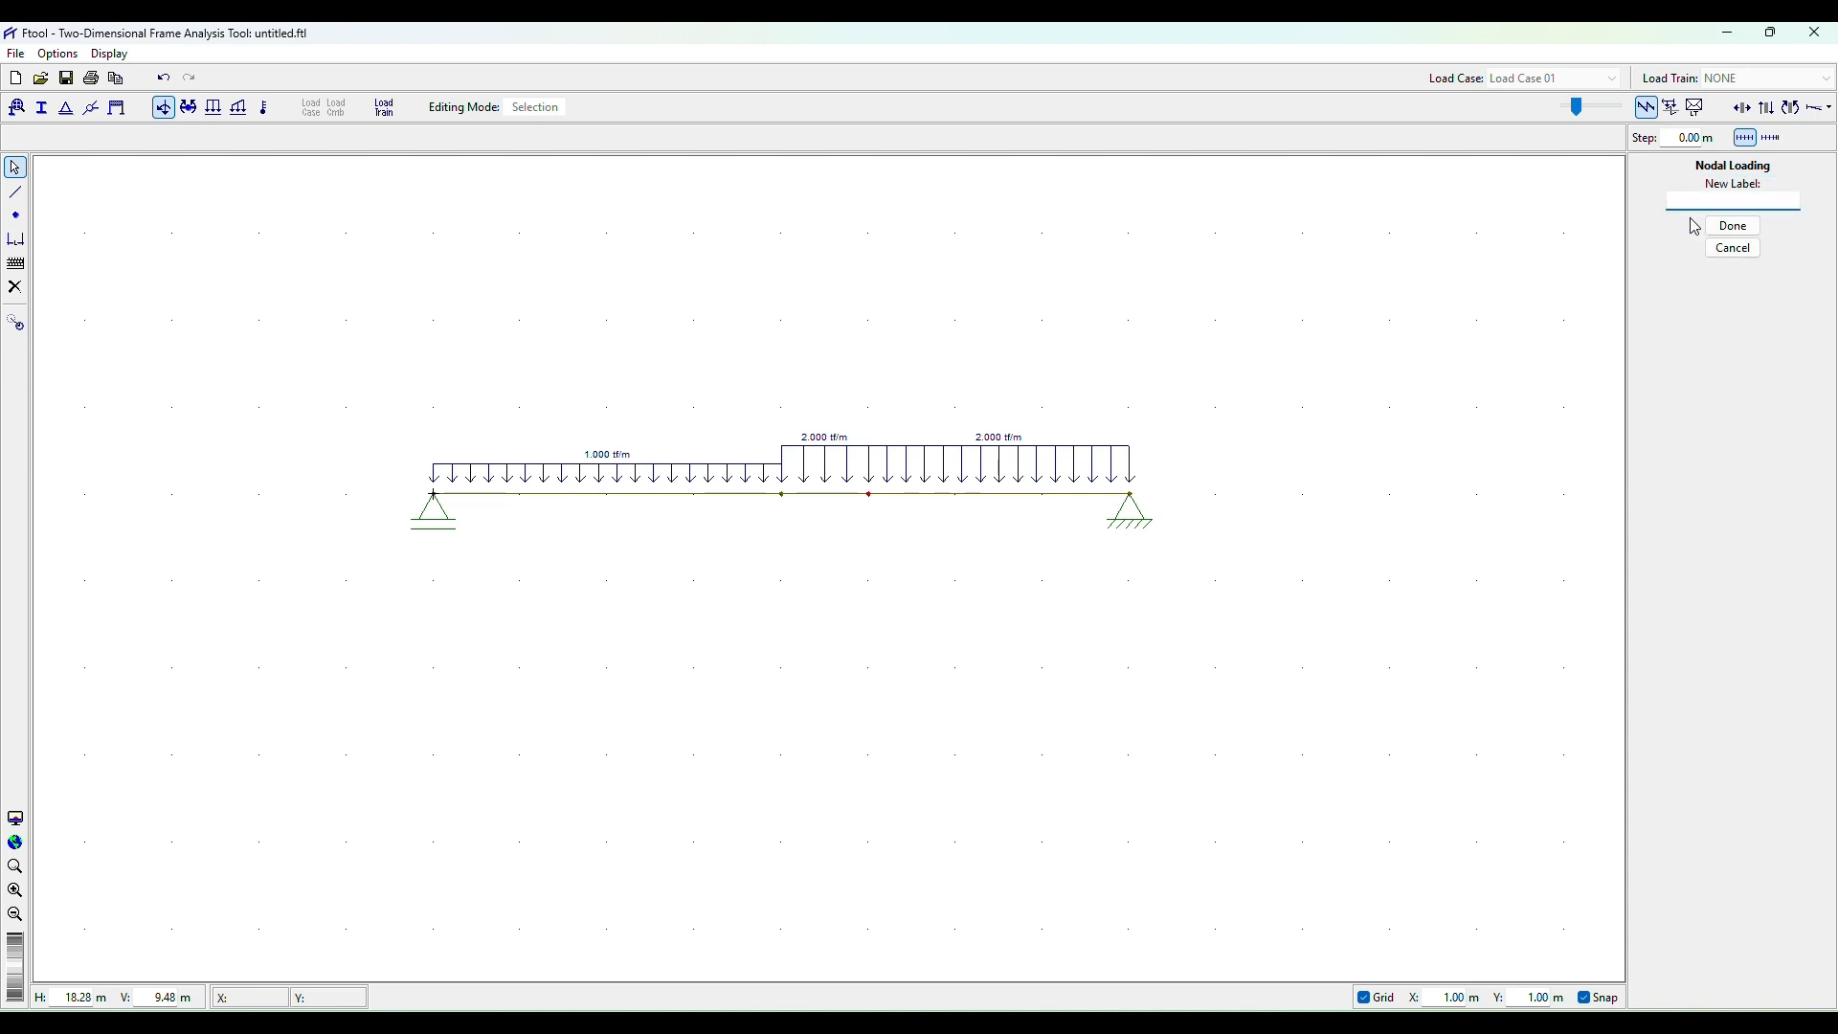
text(3t)
click(1734, 226)
drag(1741, 308, 1776, 304)
text(-3)
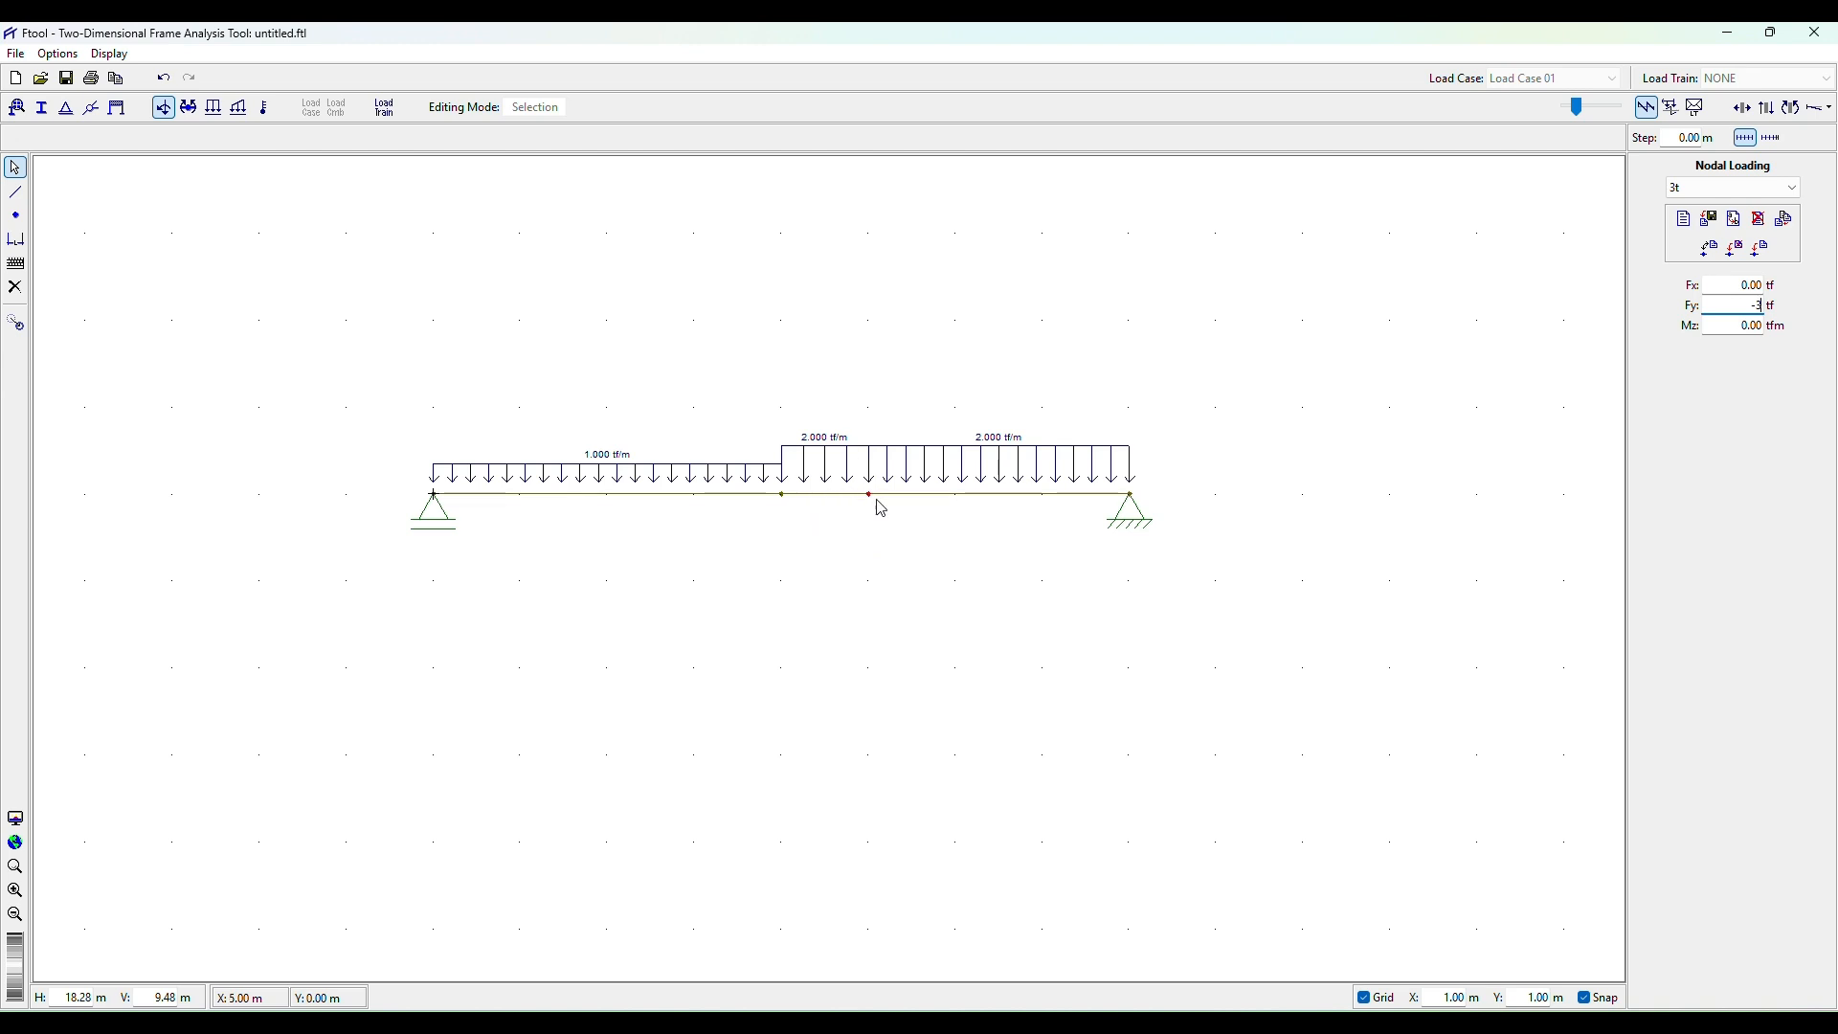
click(1767, 256)
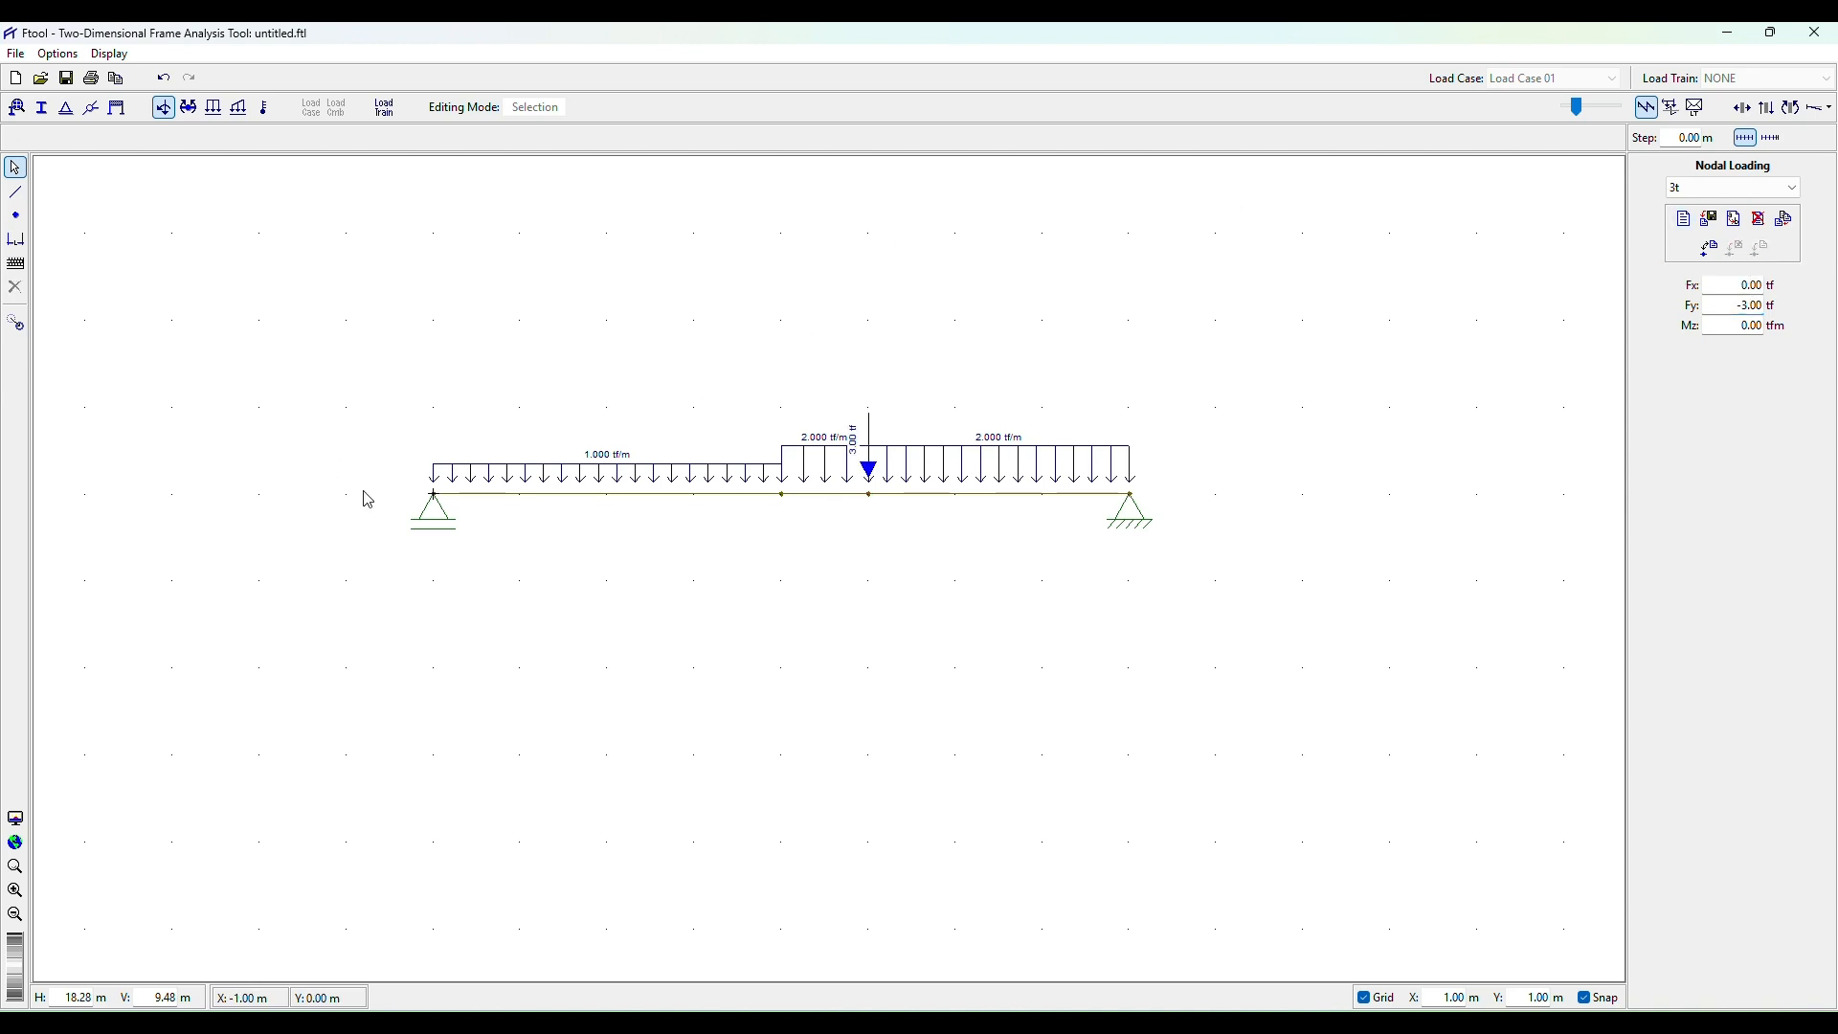
Create a nodal load labelled Ma for the left support node and open its Mz value for editing.
click(435, 496)
click(1684, 218)
text(Ma)
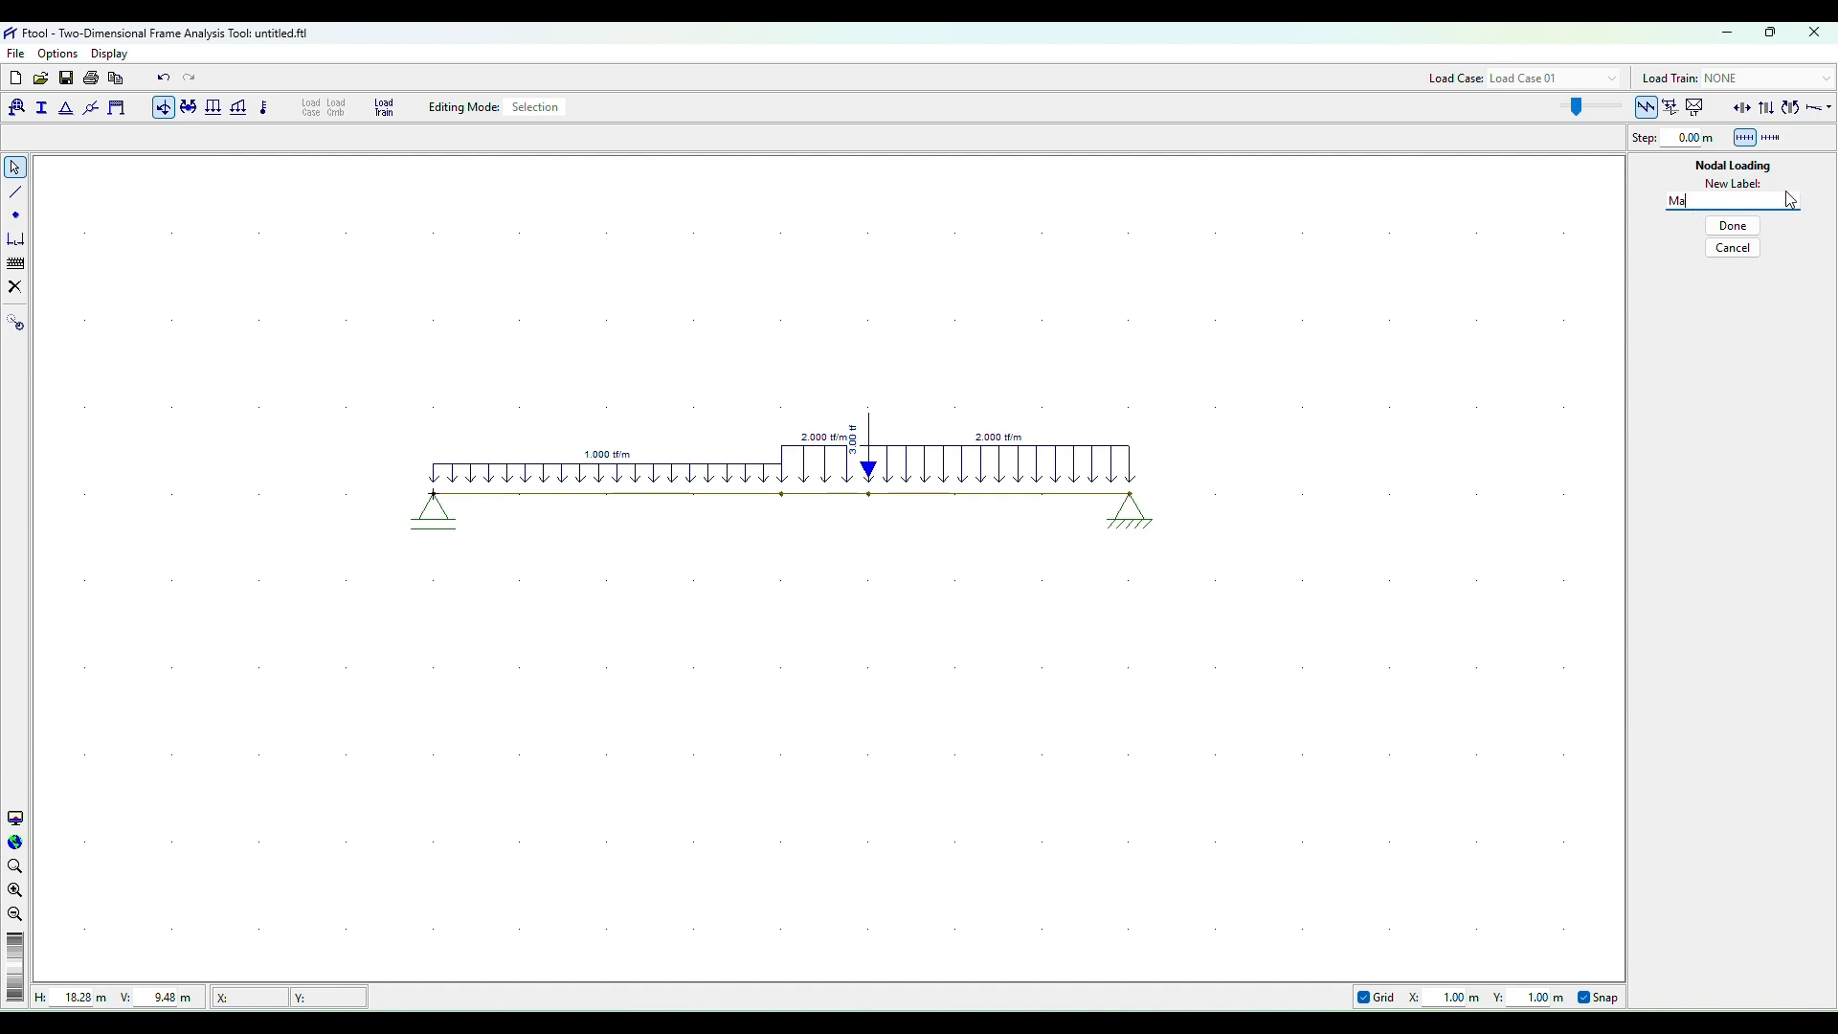
click(1733, 226)
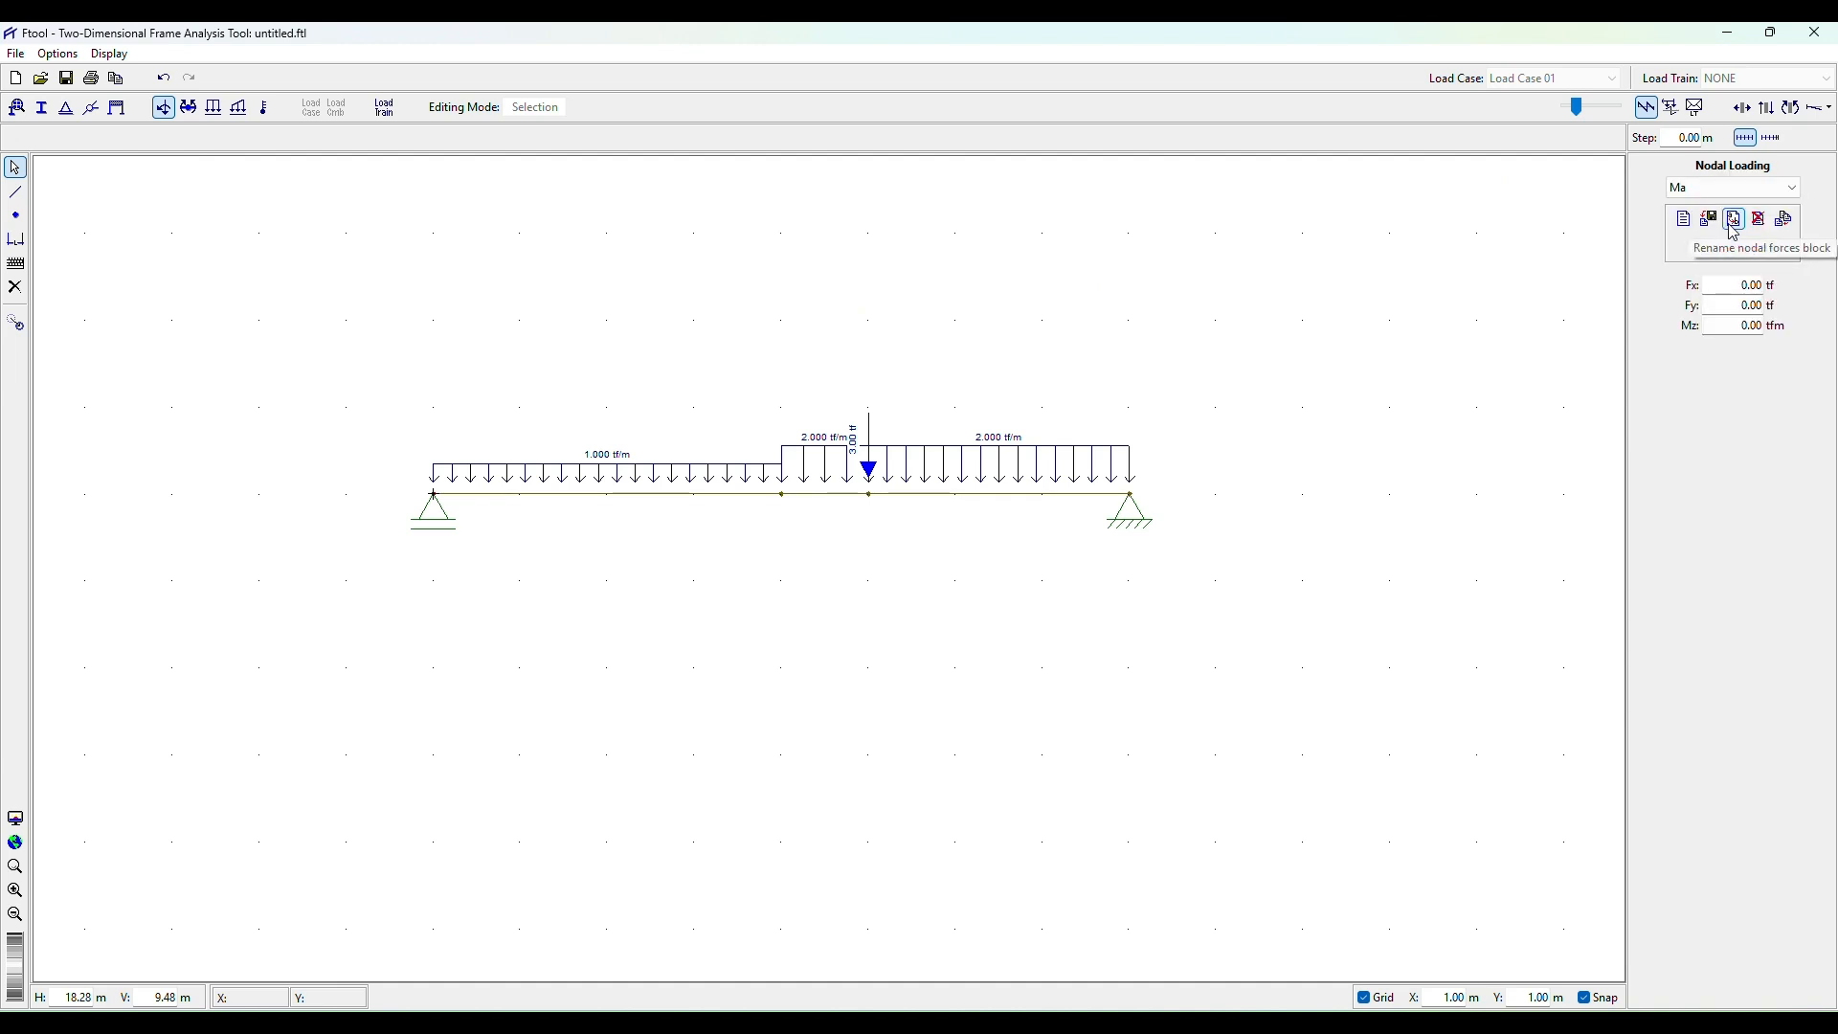
double_click(1752, 327)
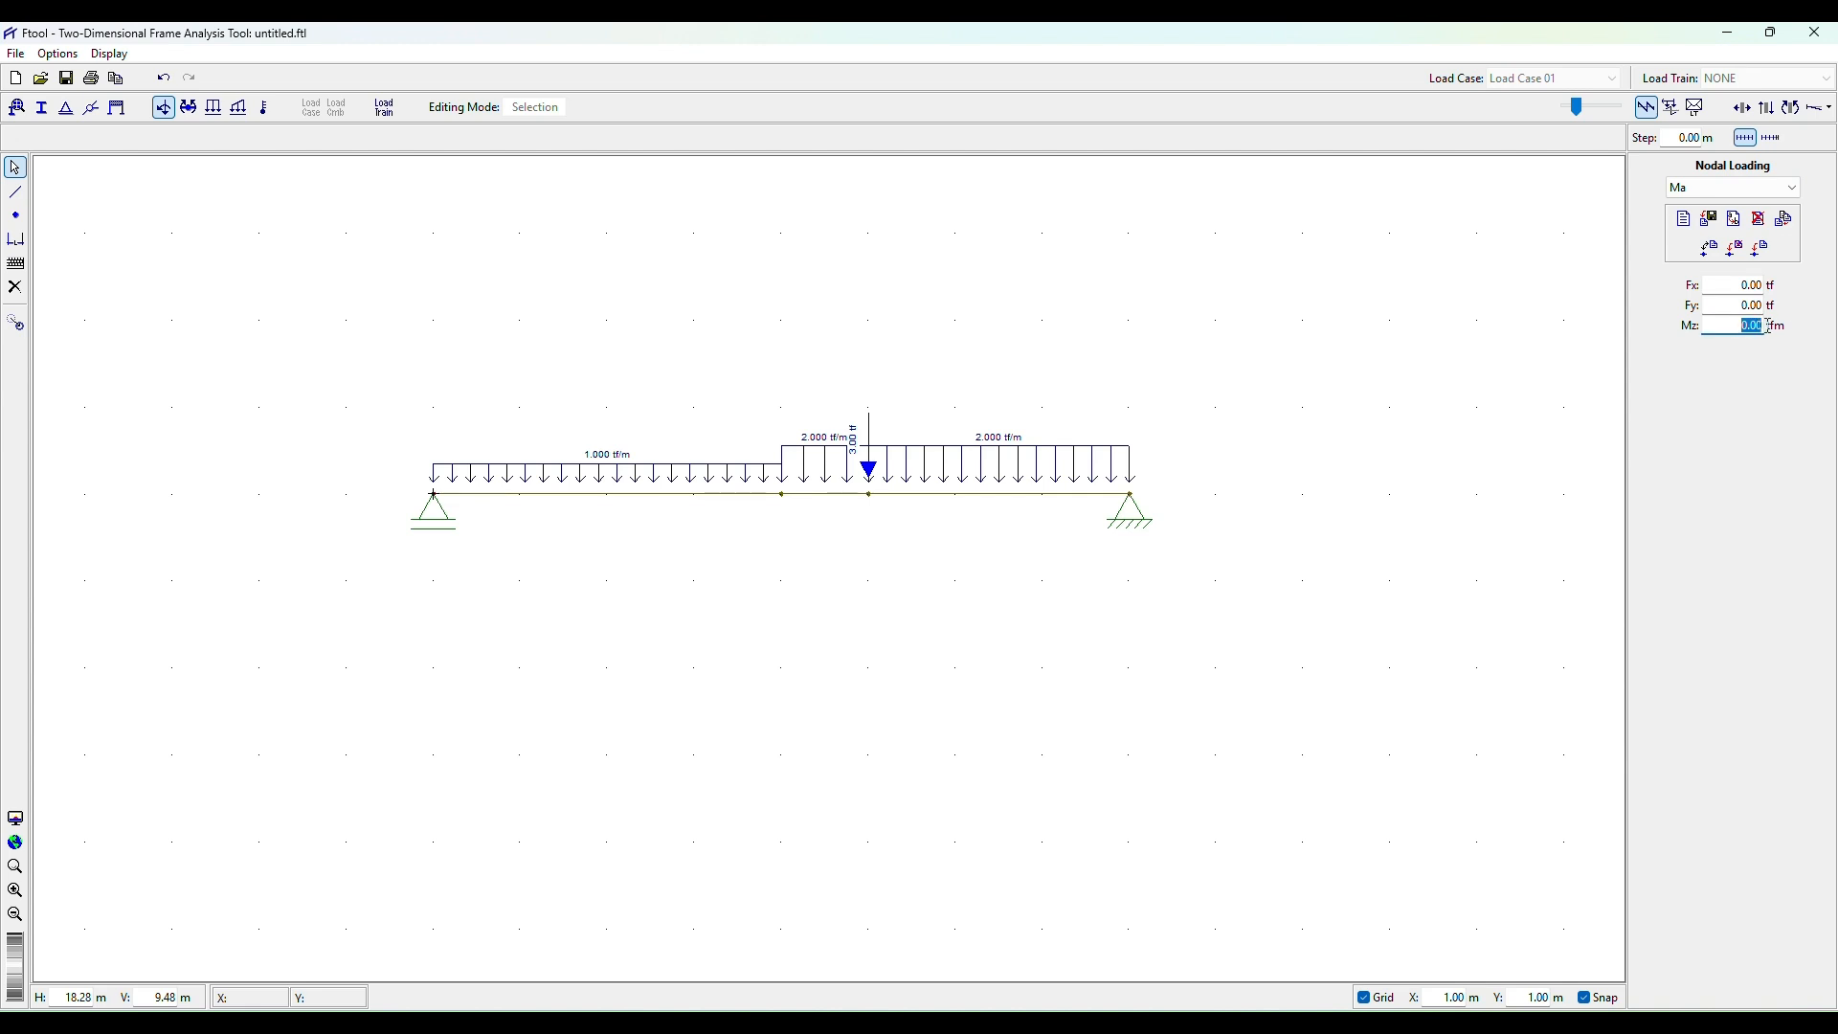
Switch to the Foxit PDF to check the value and direction of the end moments in Exercise 6, and return to Ftool.
click(747, 1025)
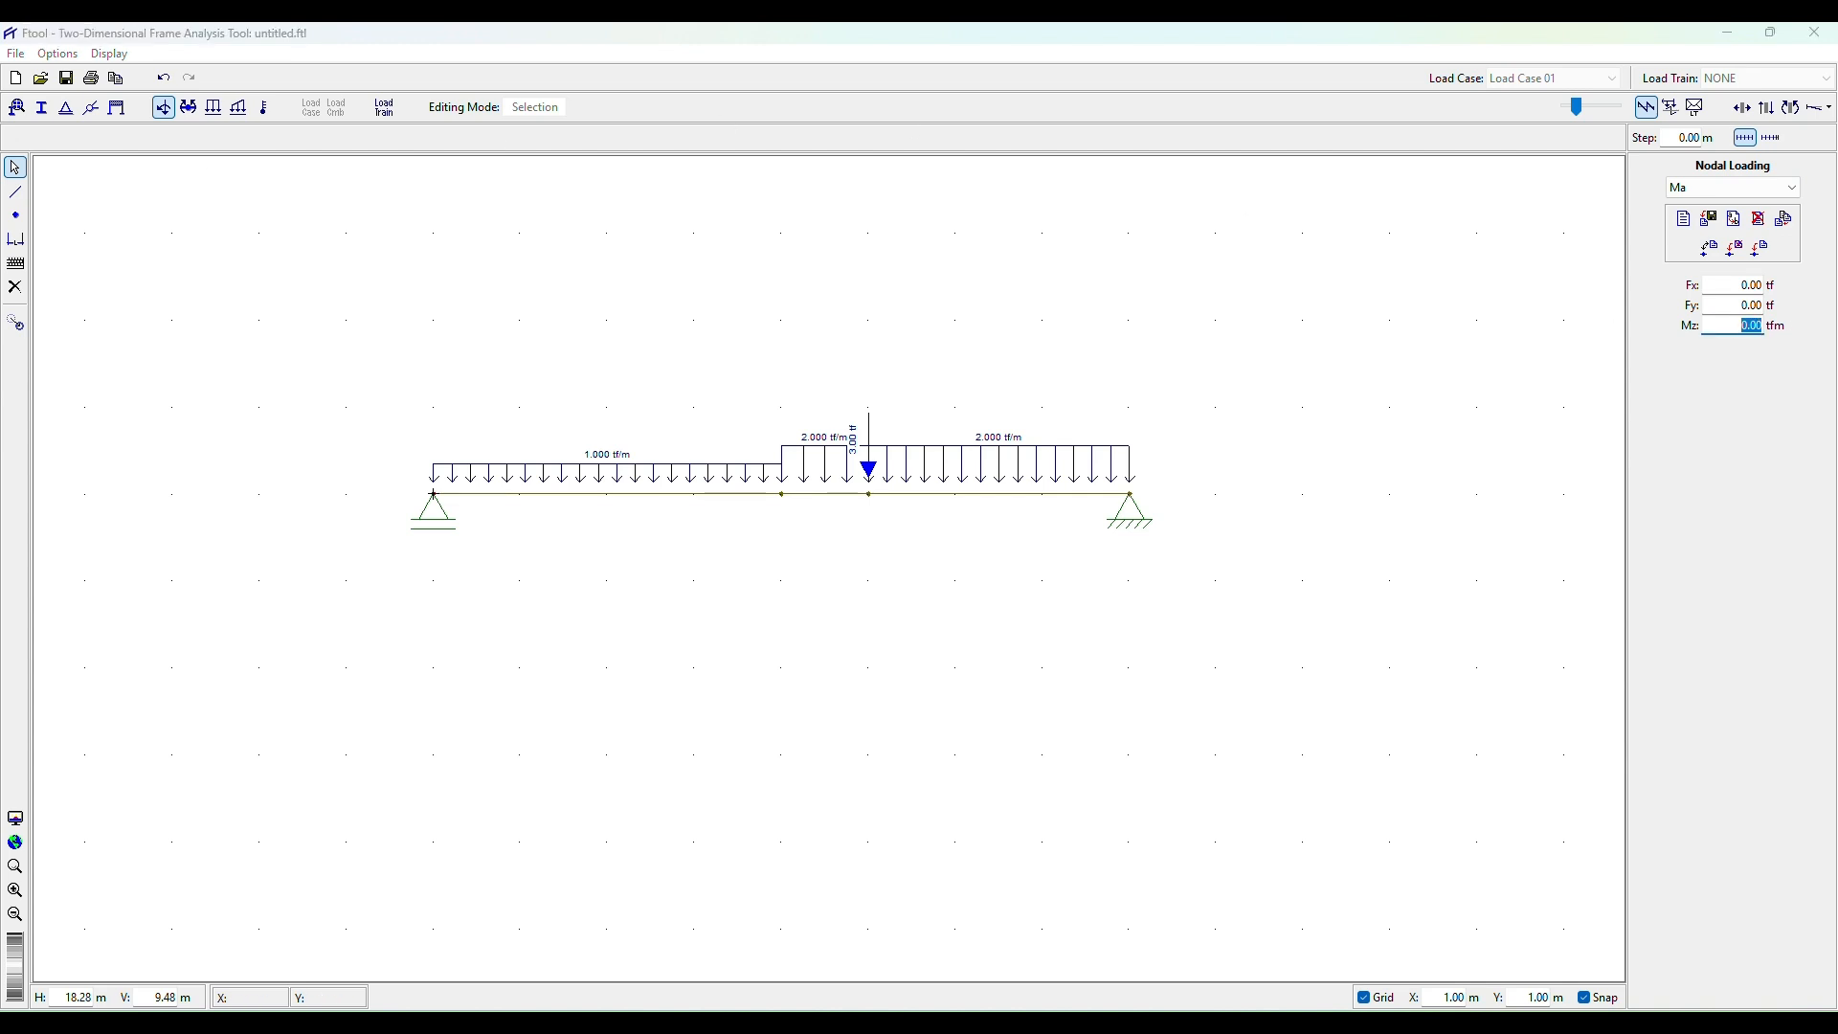
click(1347, 114)
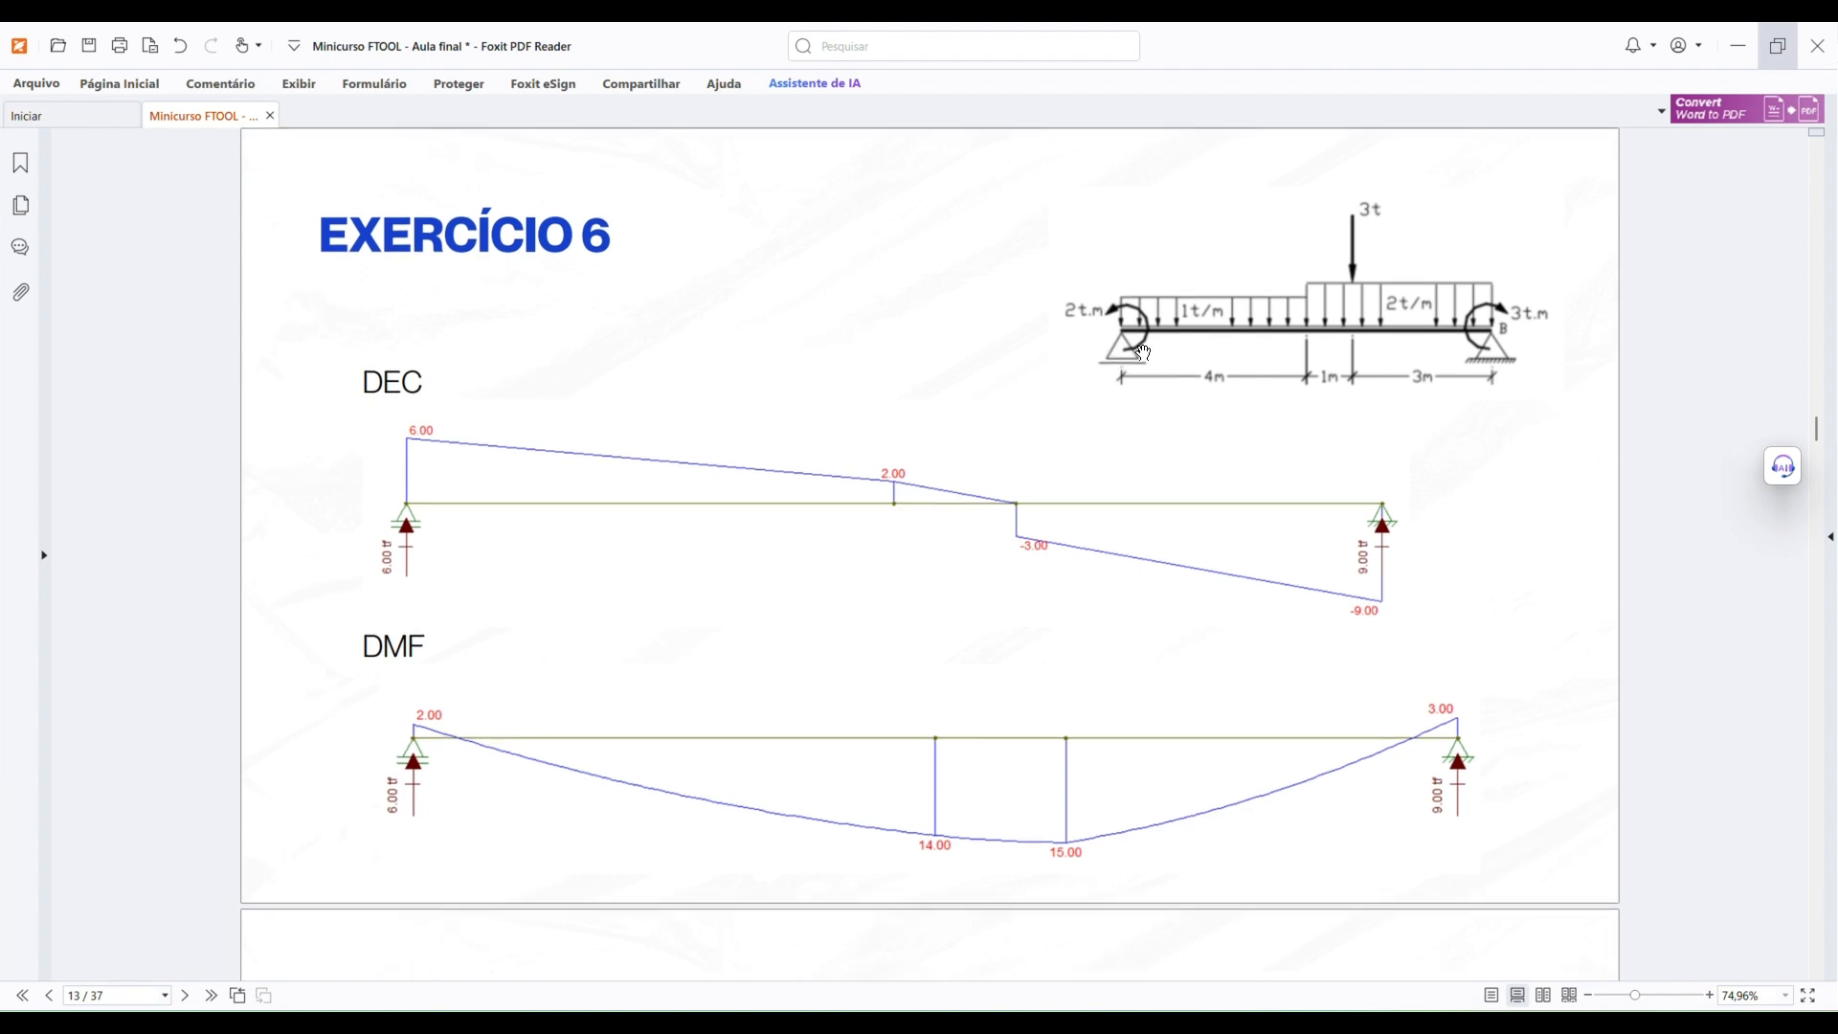
scroll(1113, 363, up, 1)
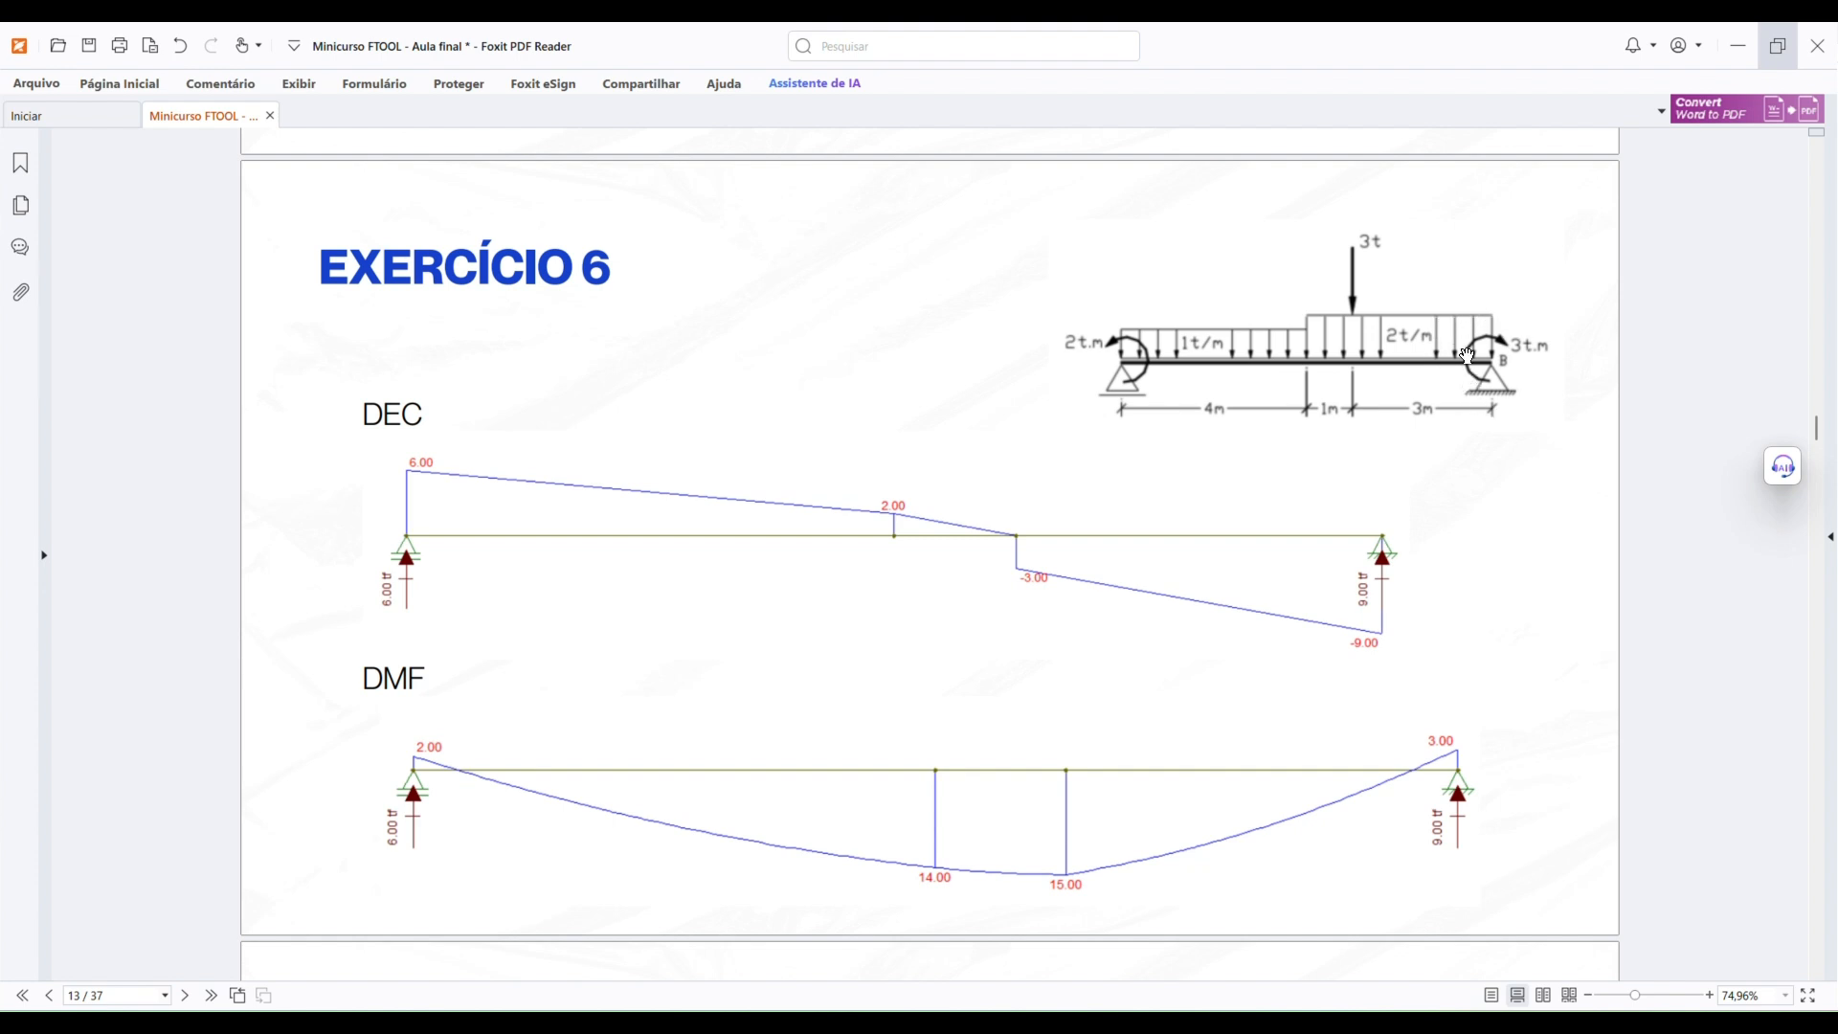
double_click(1477, 49)
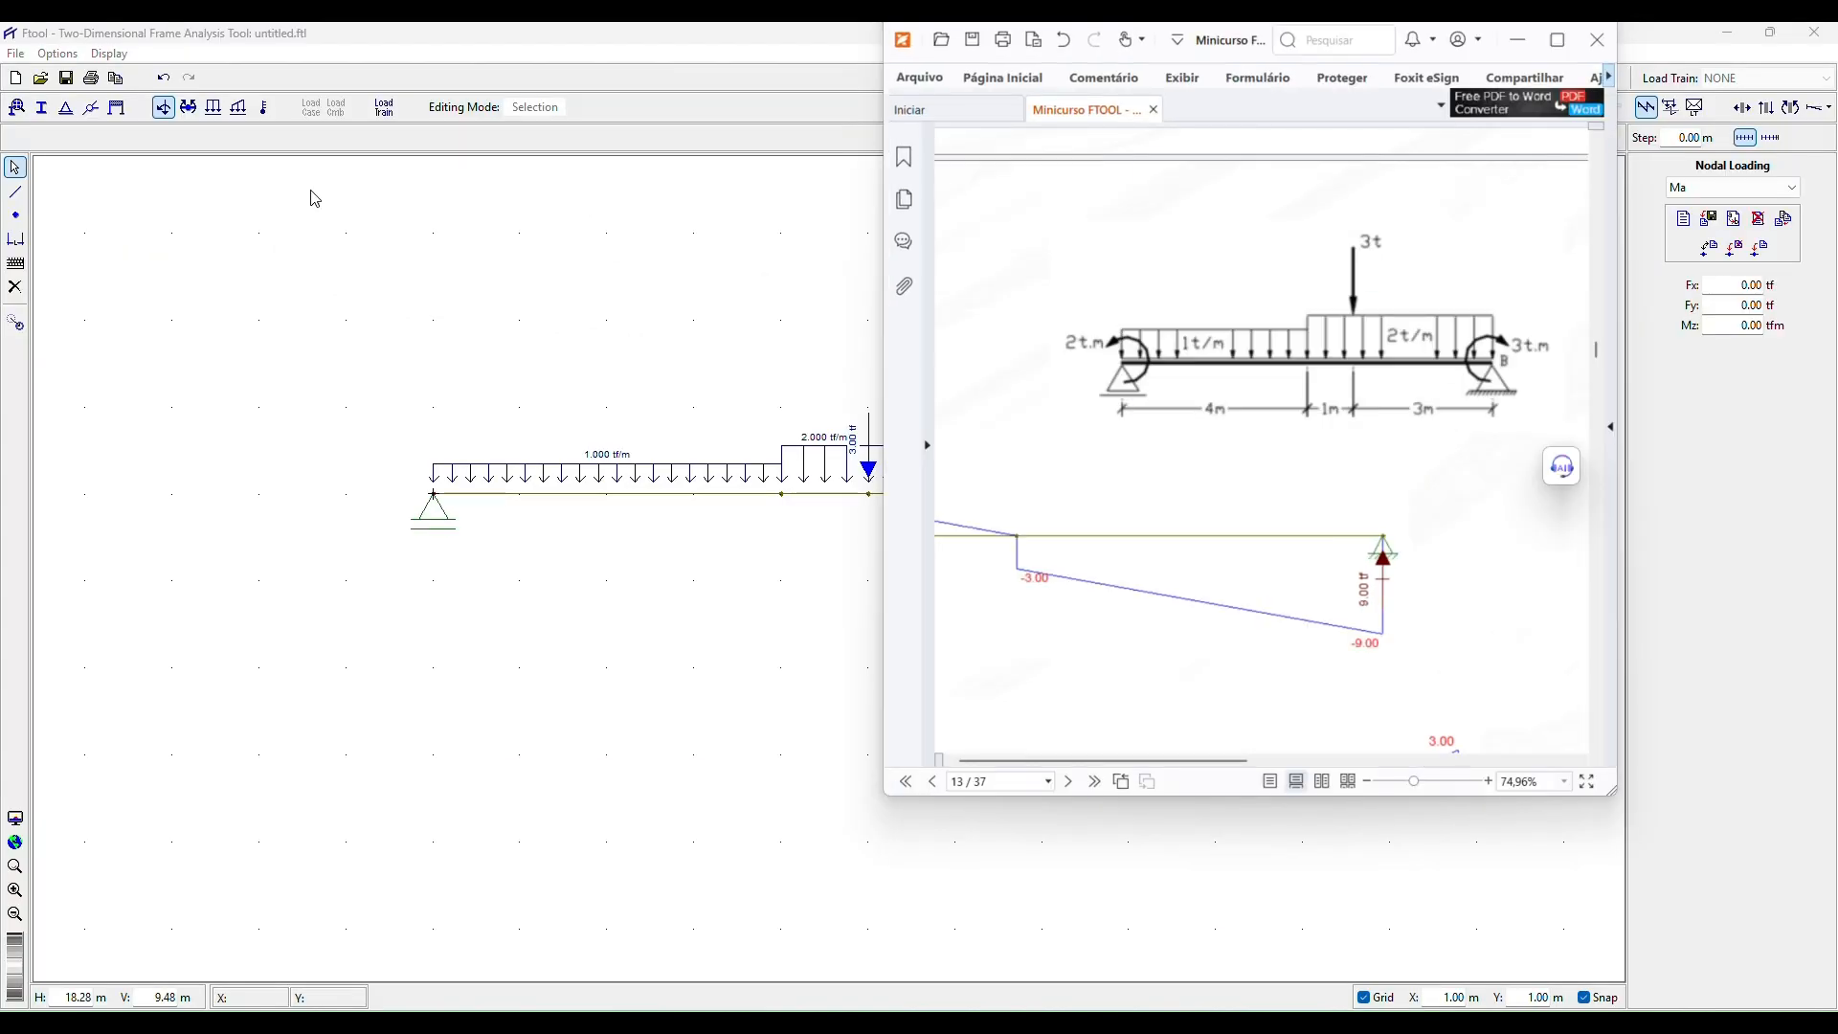
click(591, 205)
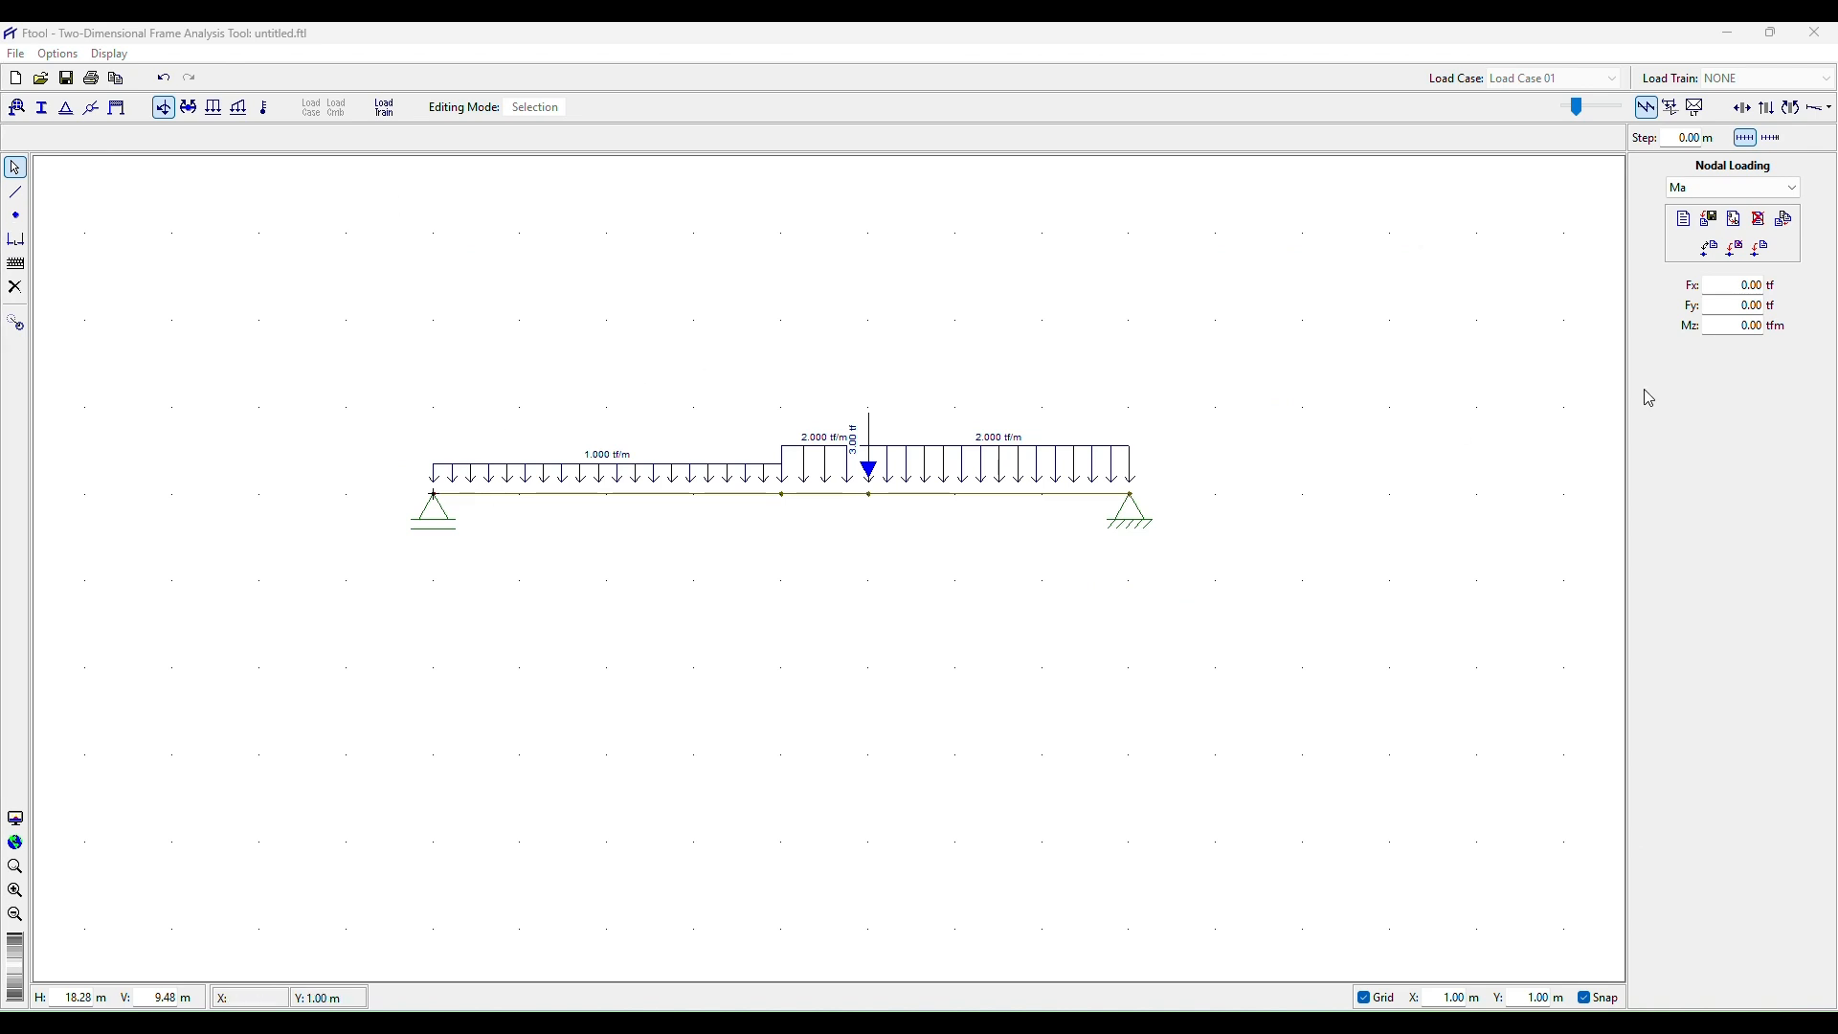
Set Mz to 2 tfm for the nodal load Ma and apply it to the left support node.
click(1737, 326)
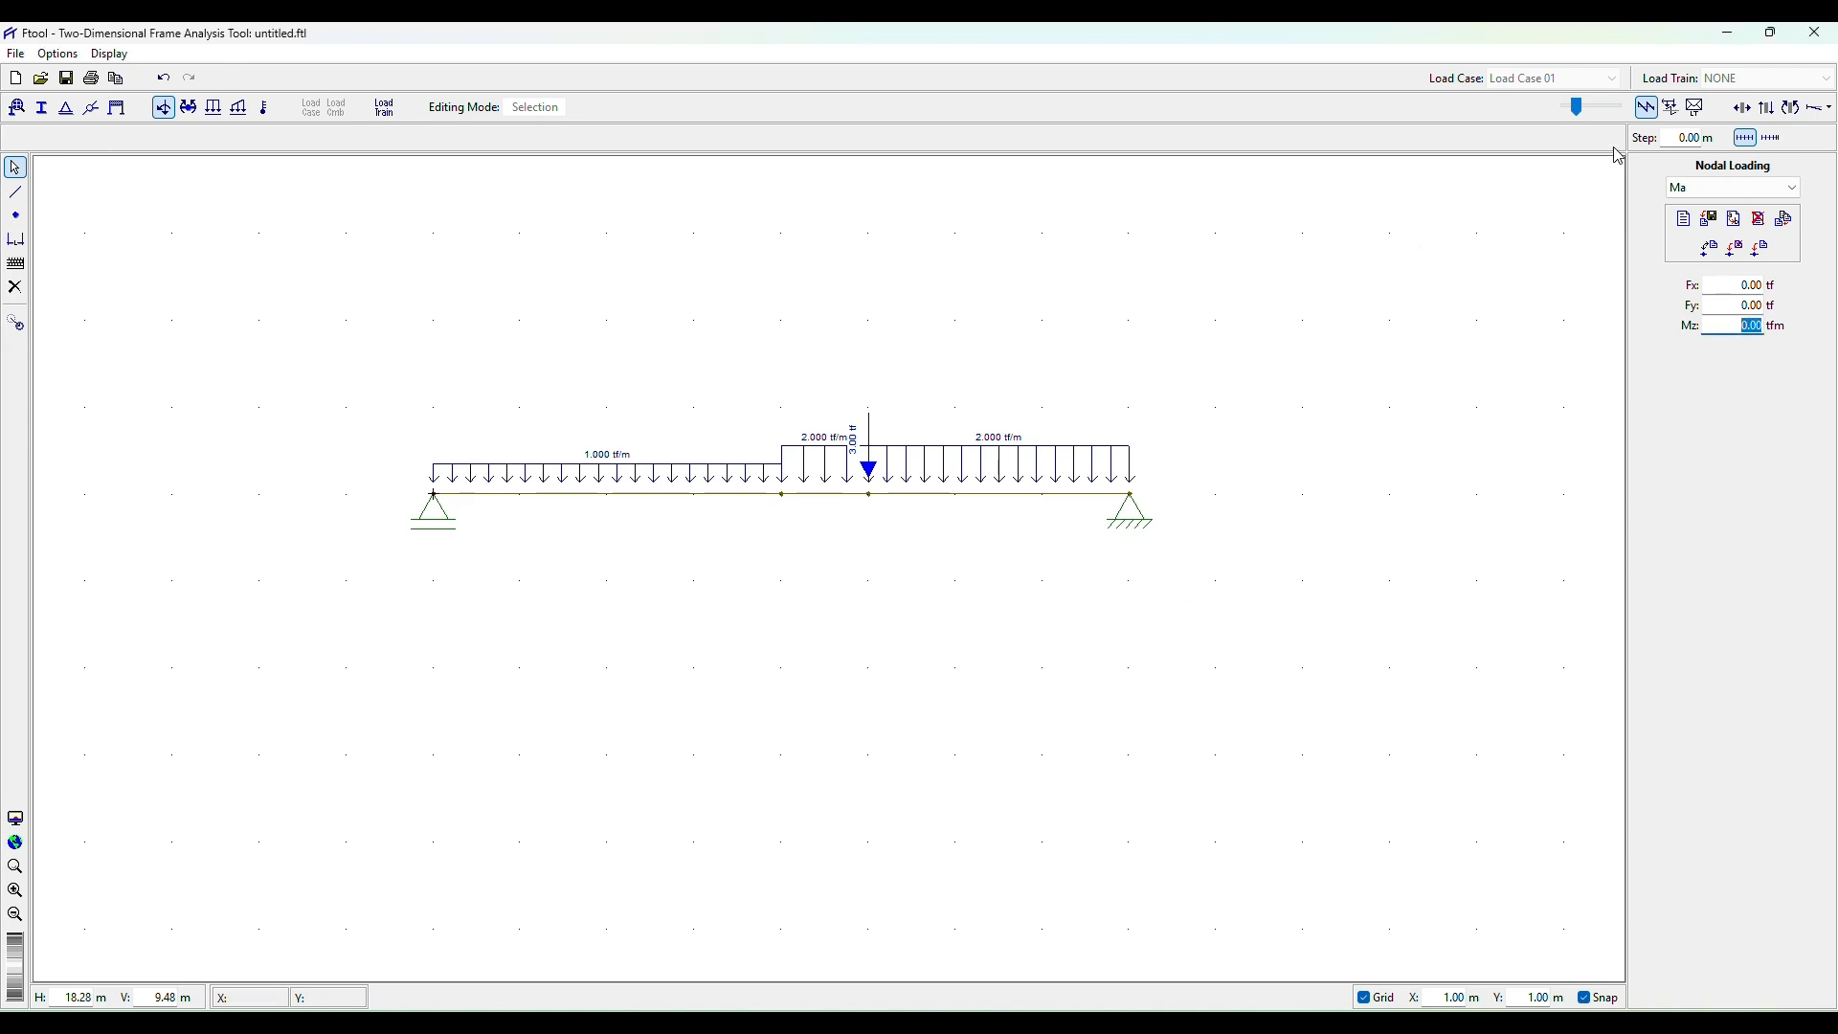
text(2)
click(1759, 251)
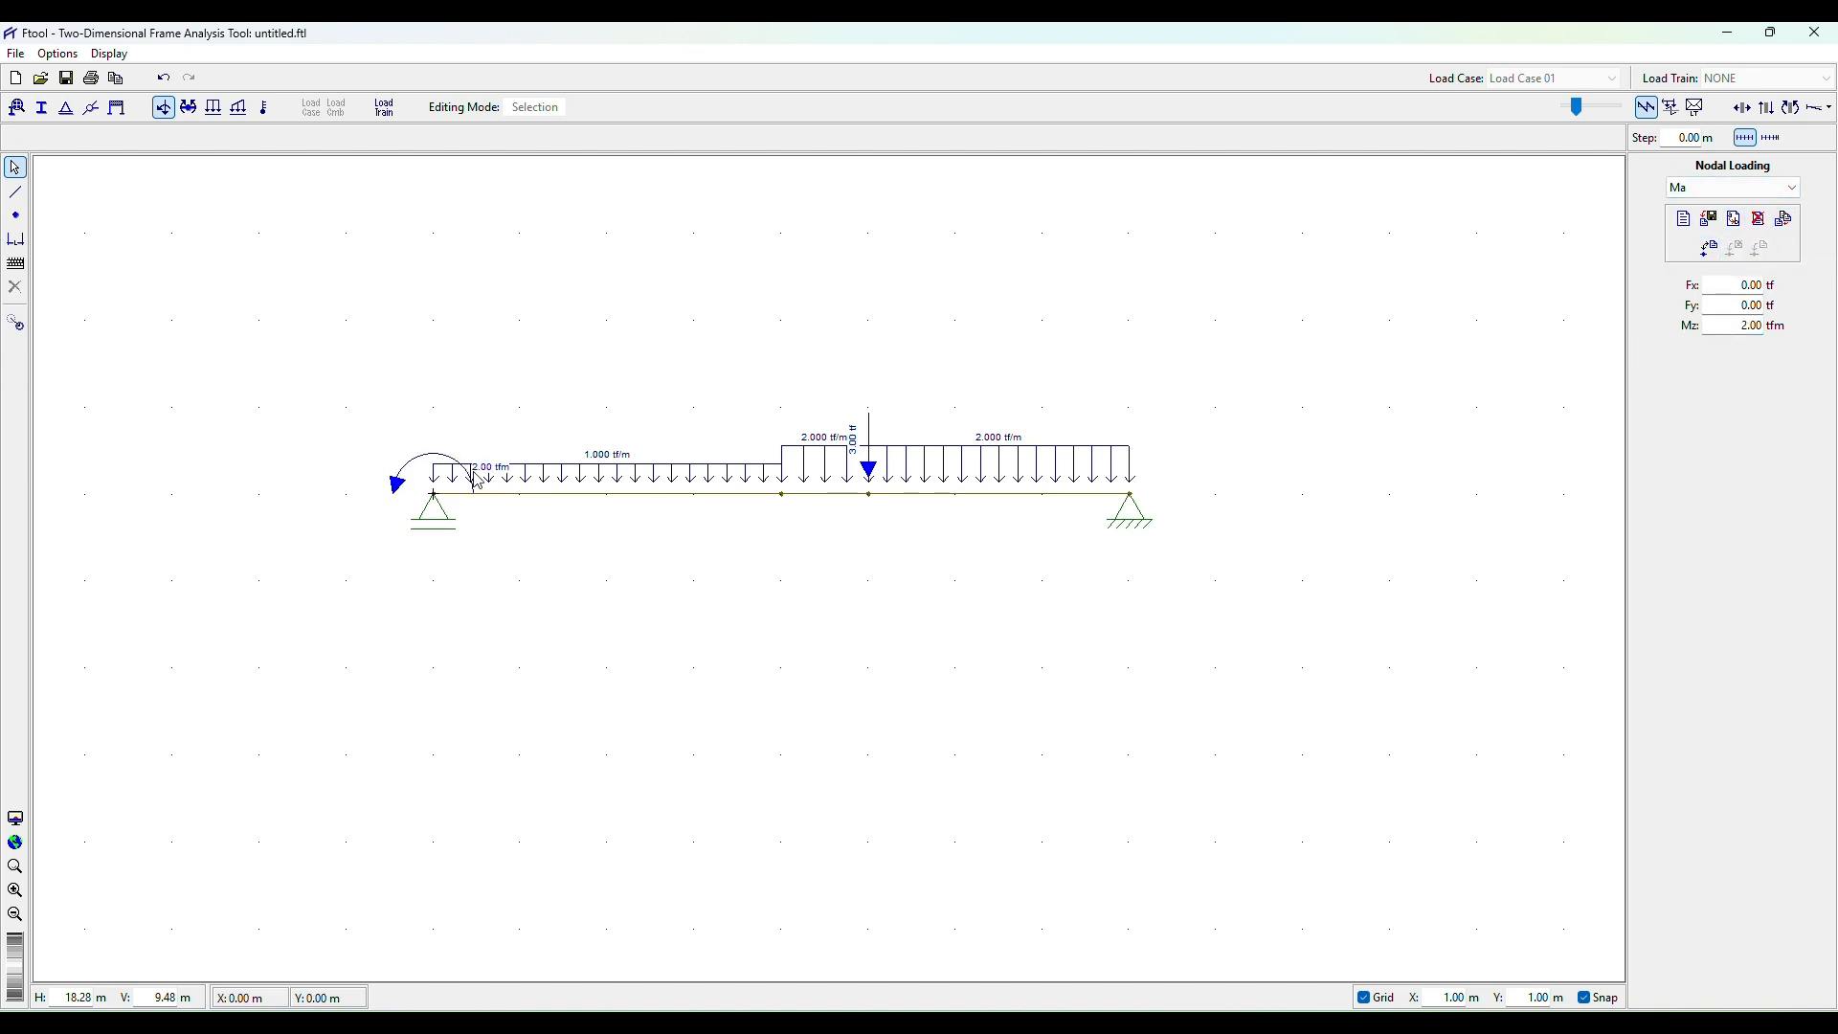
Create a nodal load labelled Mb with Mz of -3 tfm and apply it to the right support node.
click(1133, 497)
click(1687, 220)
text(Mb)
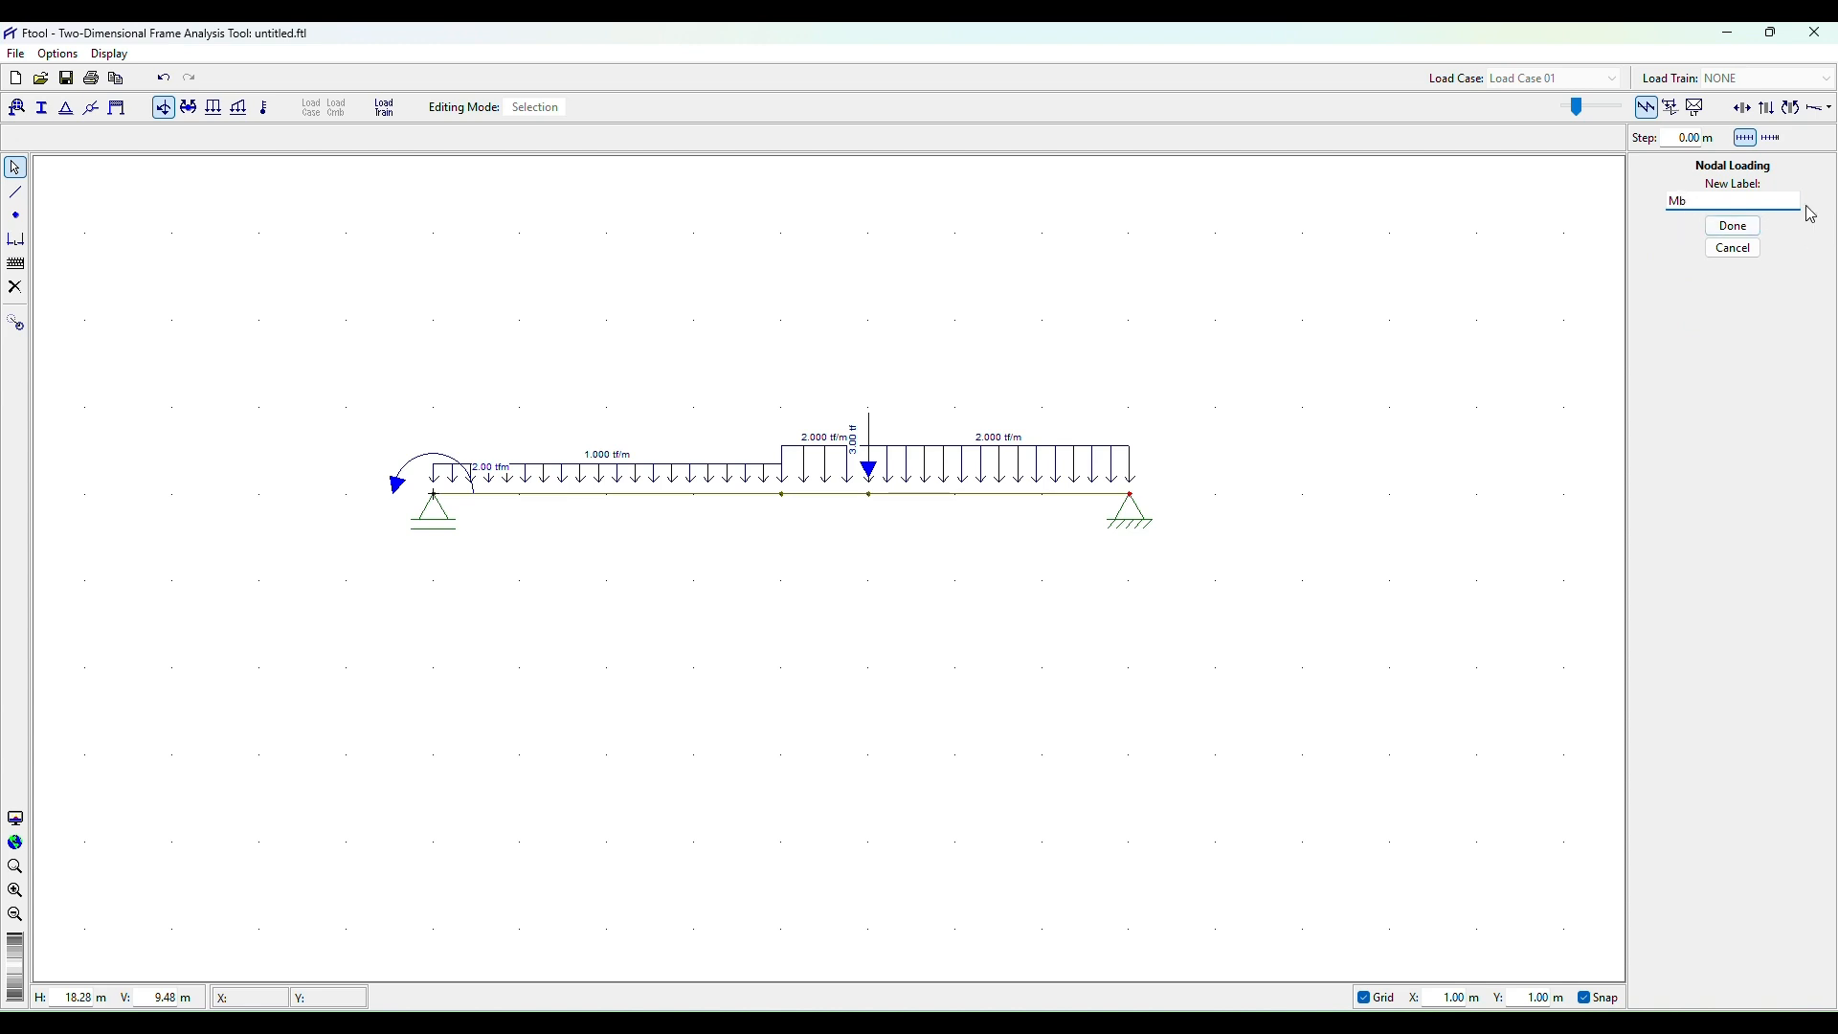
click(1734, 226)
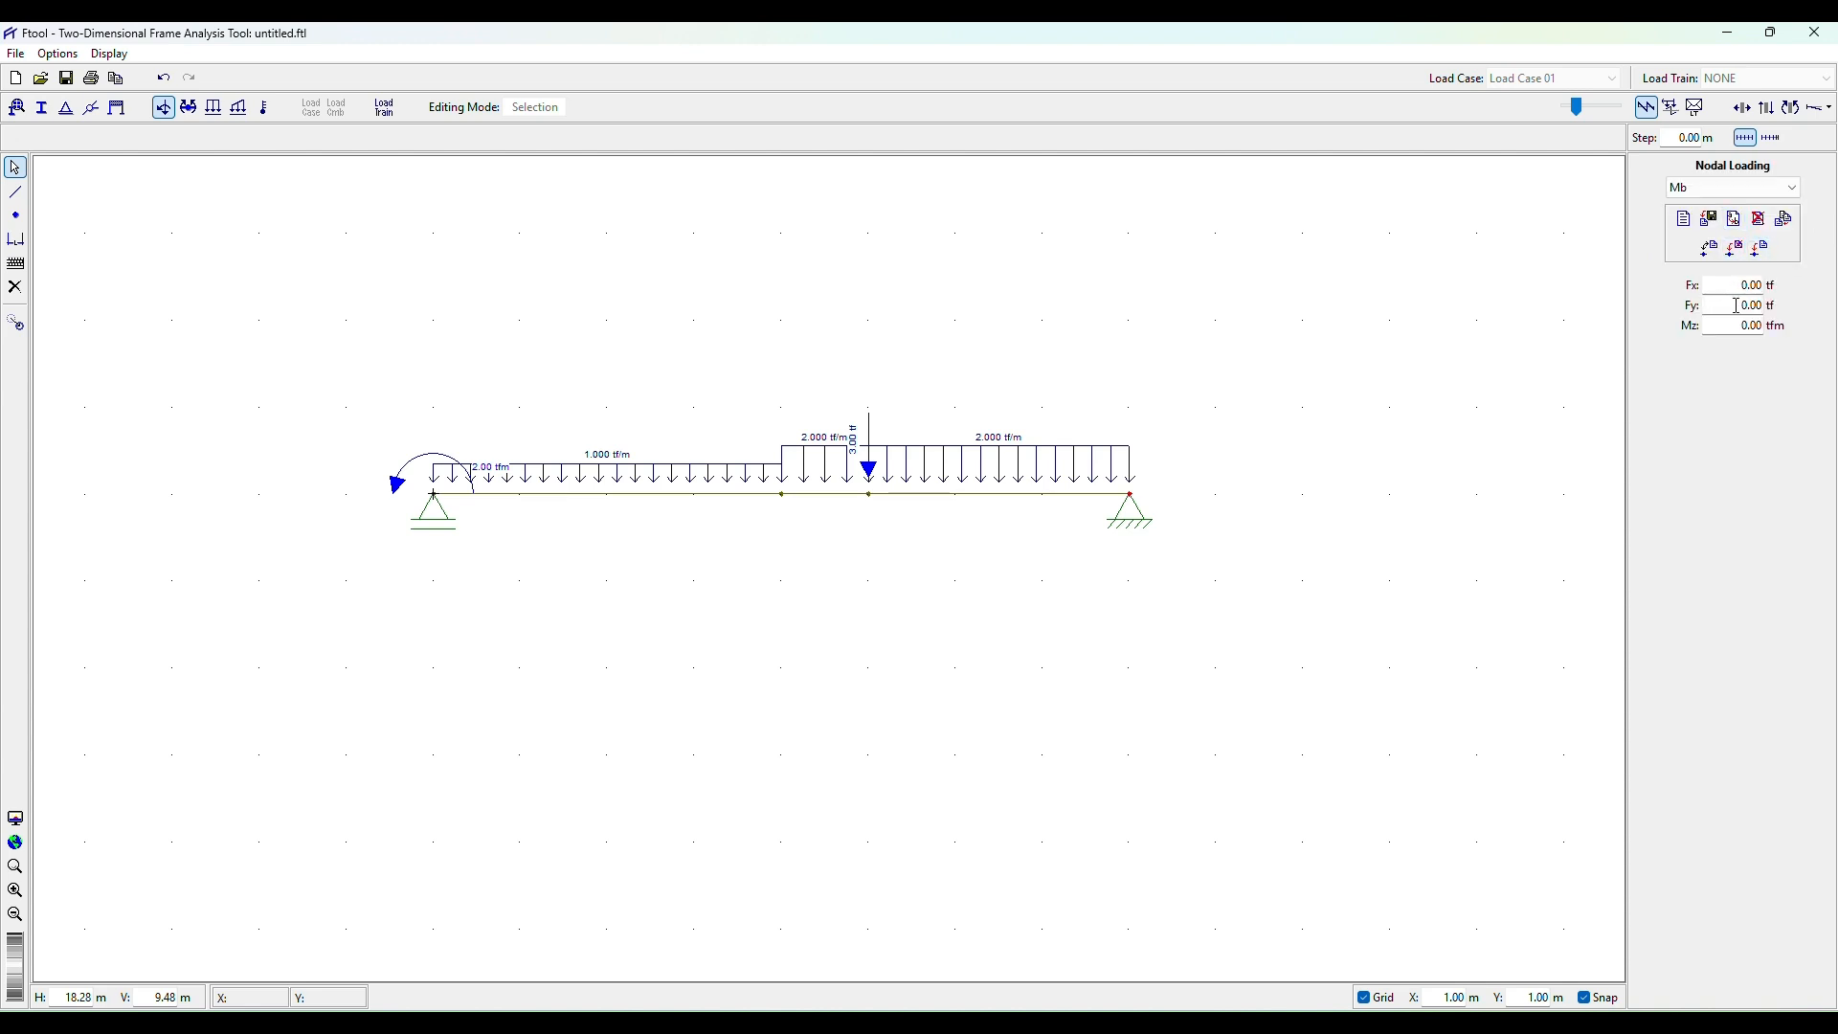
double_click(1742, 325)
text(-2)
click(1760, 249)
Copy the whole beam with its supports and loads 4 m below, leaving the original in place.
drag(299, 605, 1413, 343)
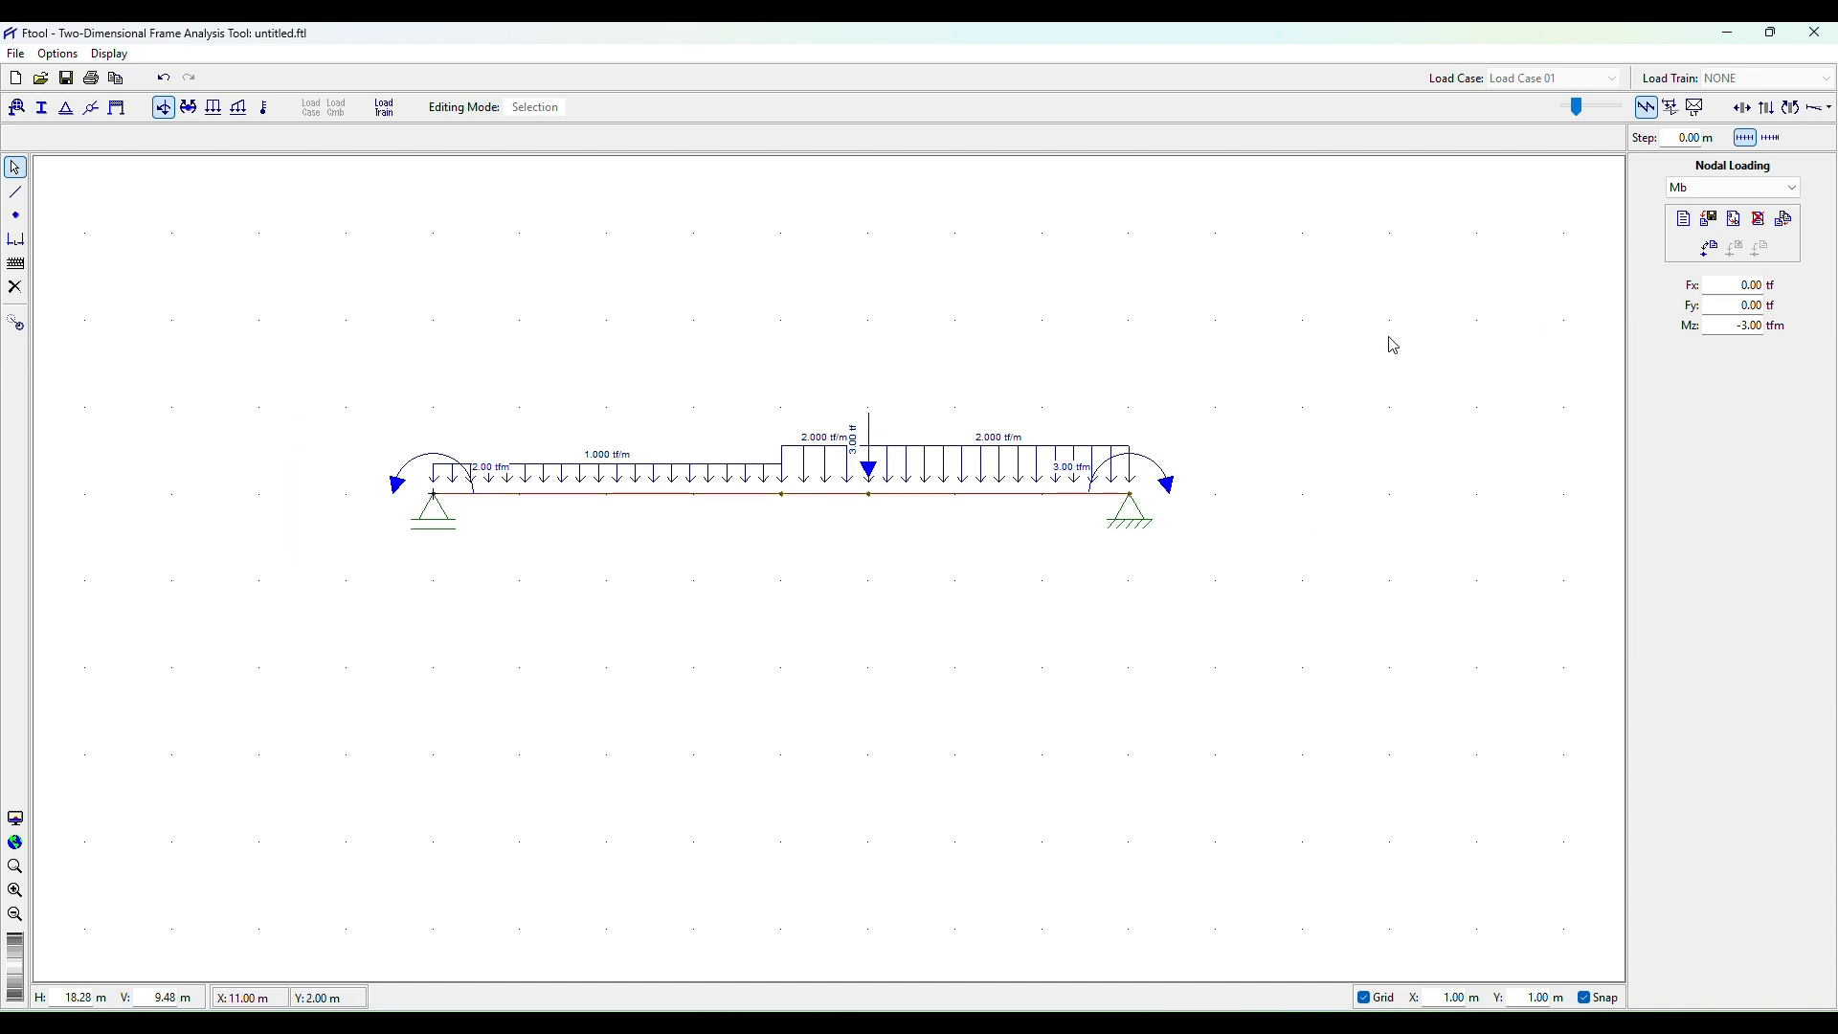
click(15, 326)
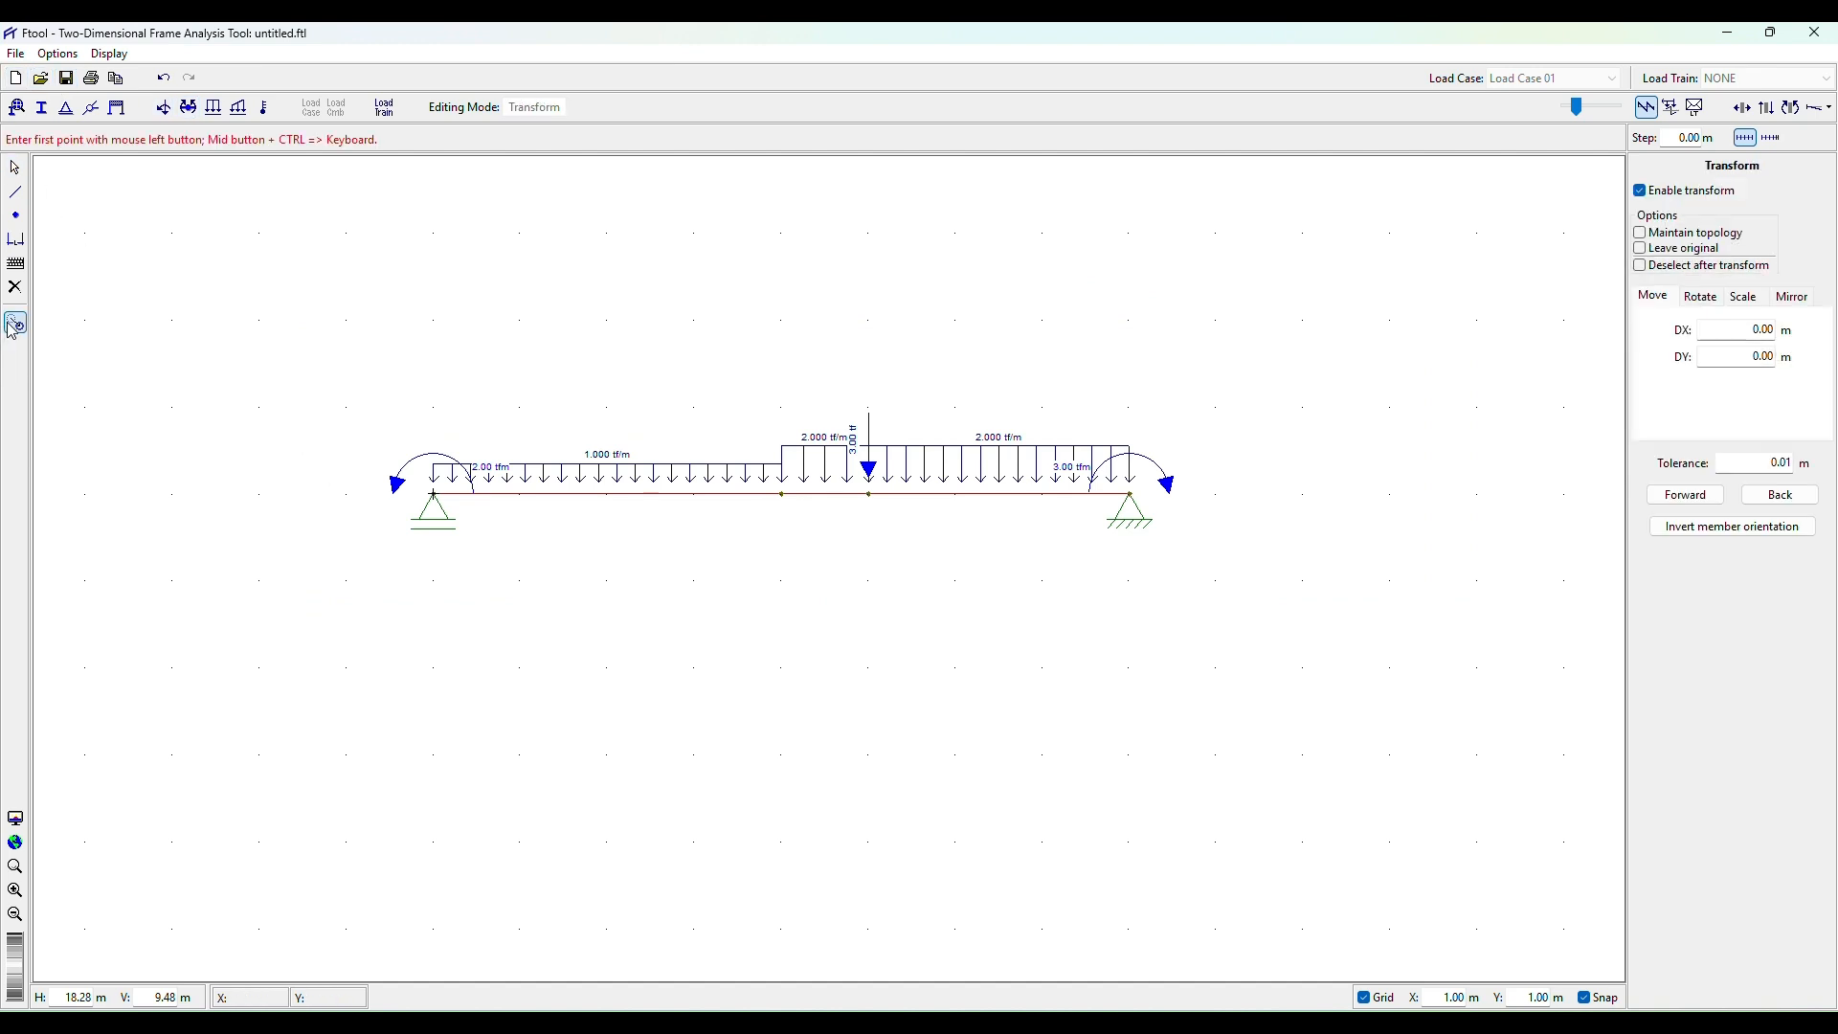
click(1643, 250)
scroll(777, 407, down, 1)
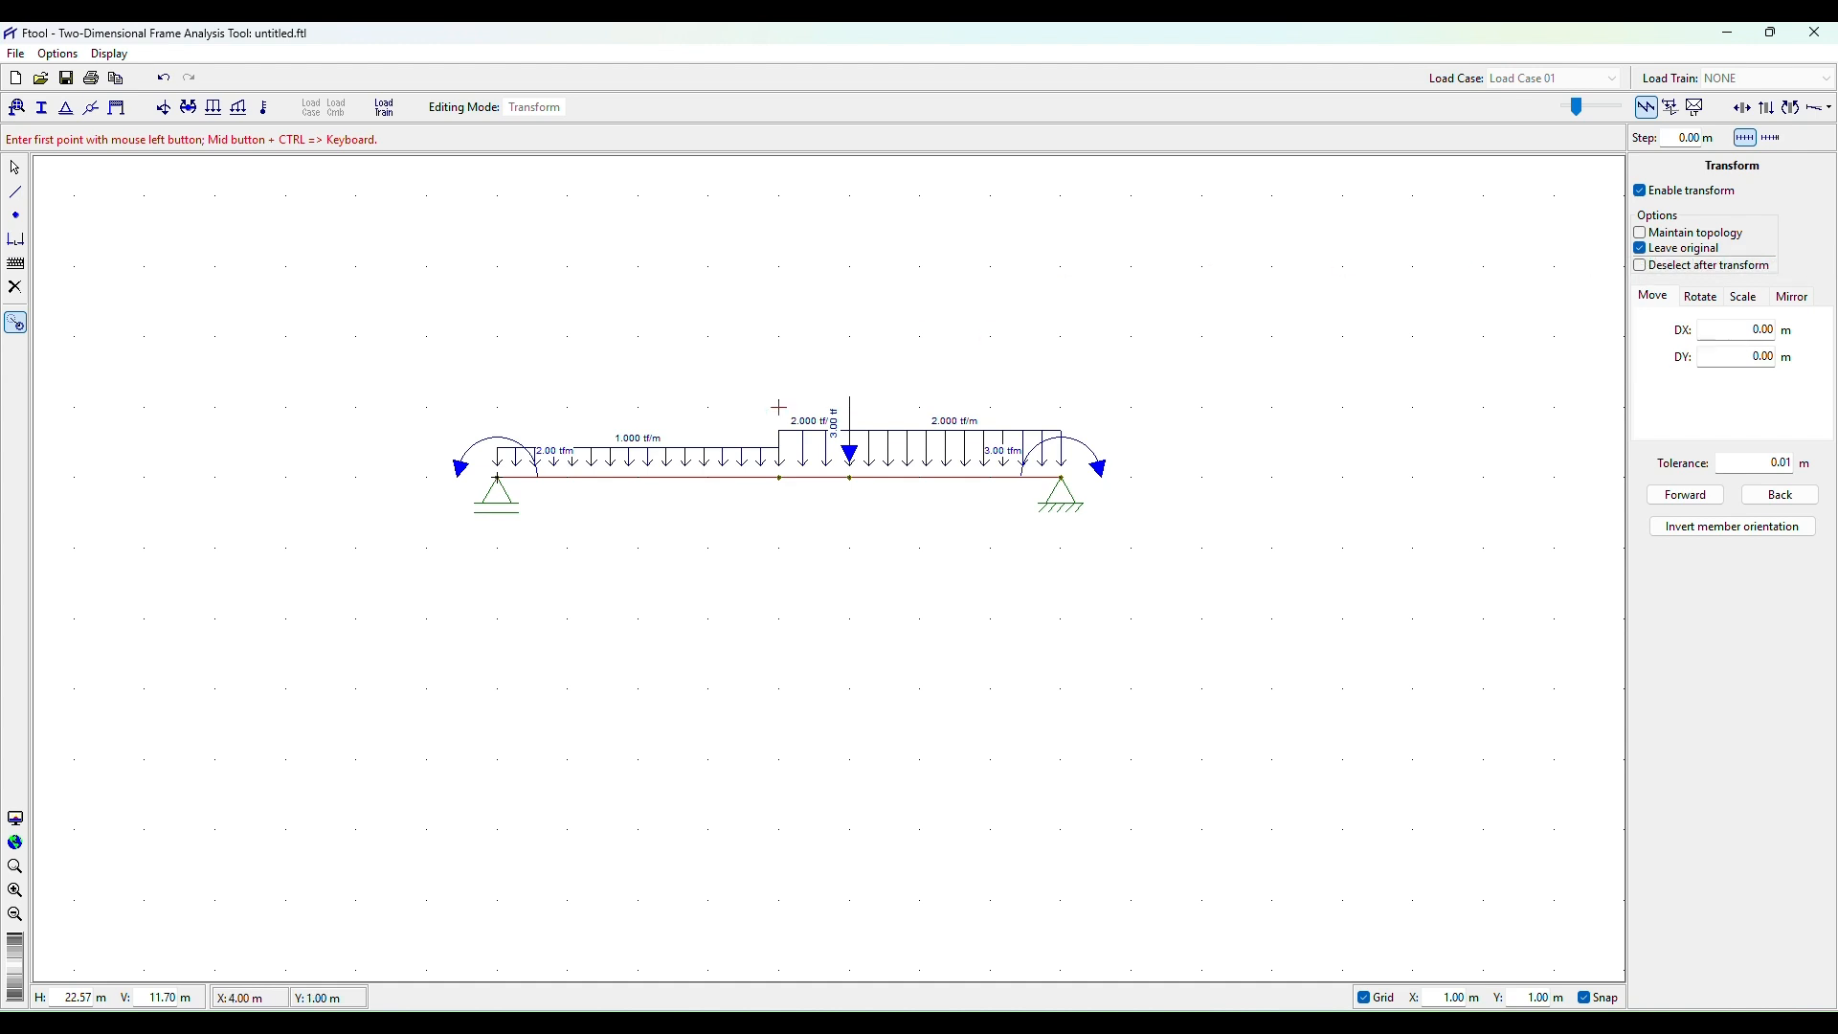
click(497, 477)
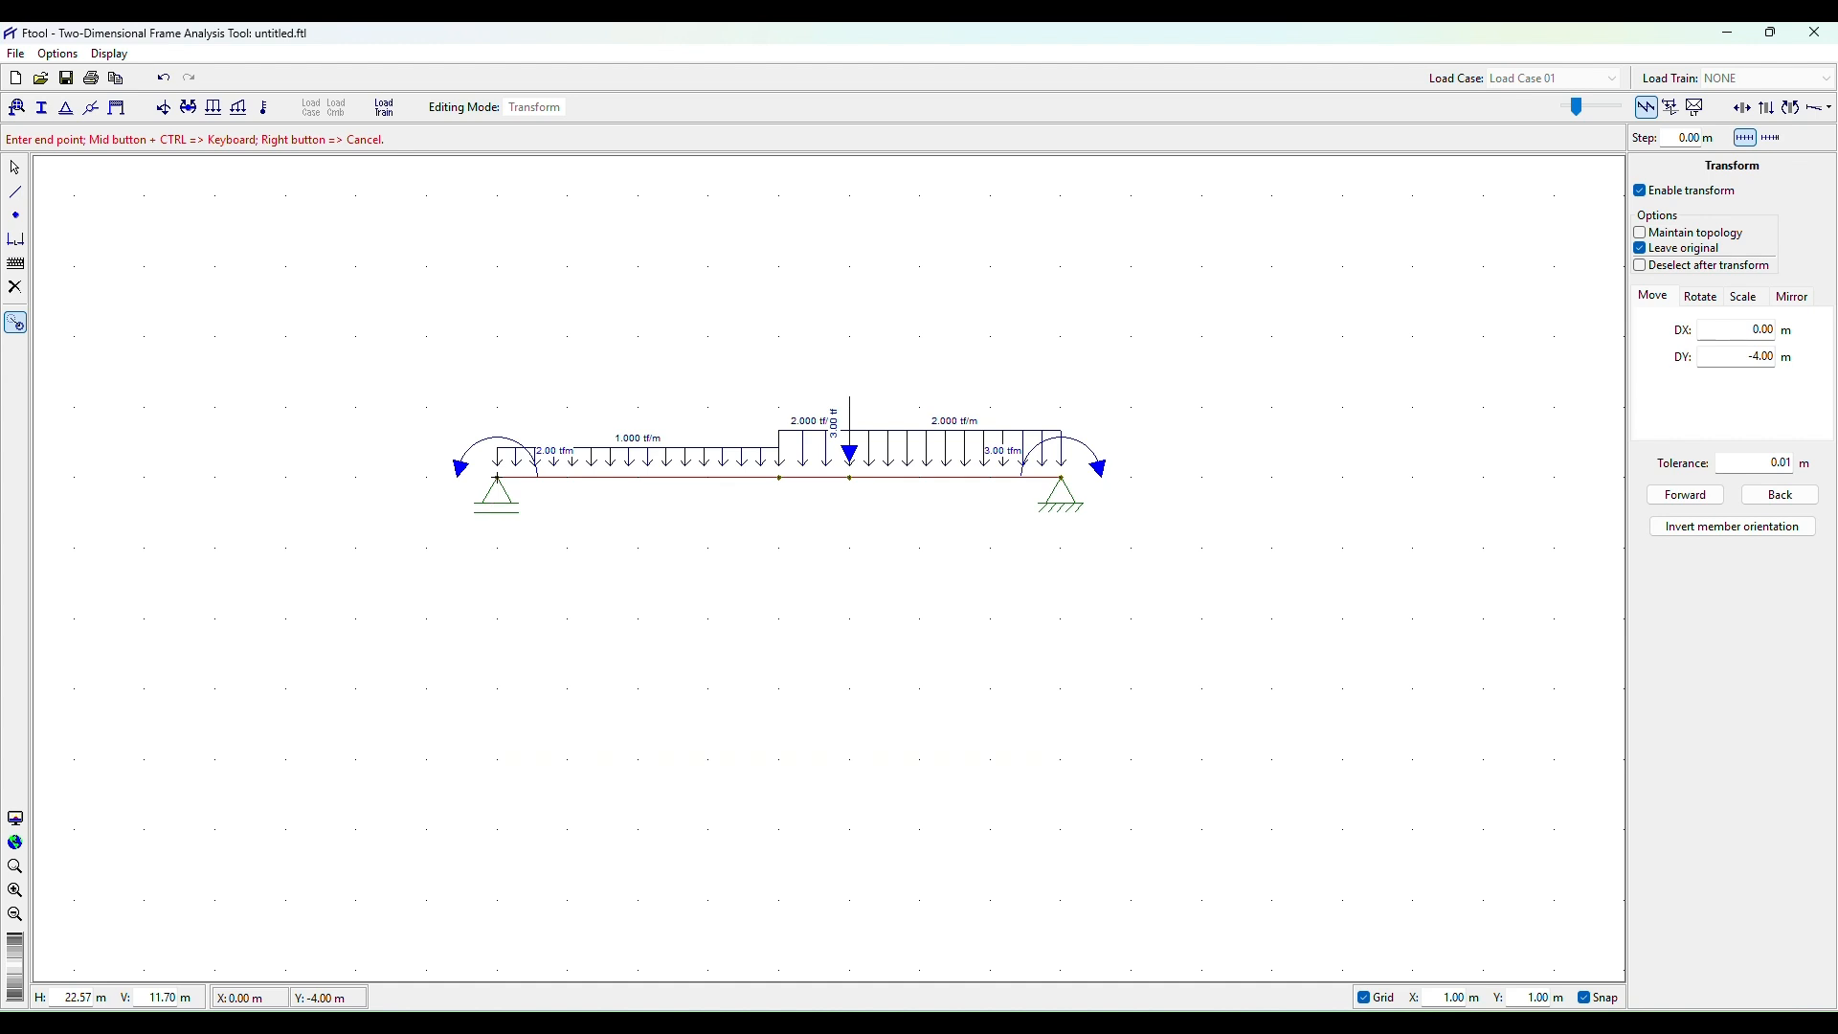
click(497, 759)
key(Escape)
click(694, 649)
Remove the nodal moments from both support nodes of the copied lower beam.
scroll(475, 778, up, 5)
click(512, 750)
scroll(1030, 512, down, 3)
drag(1030, 513, 888, 527)
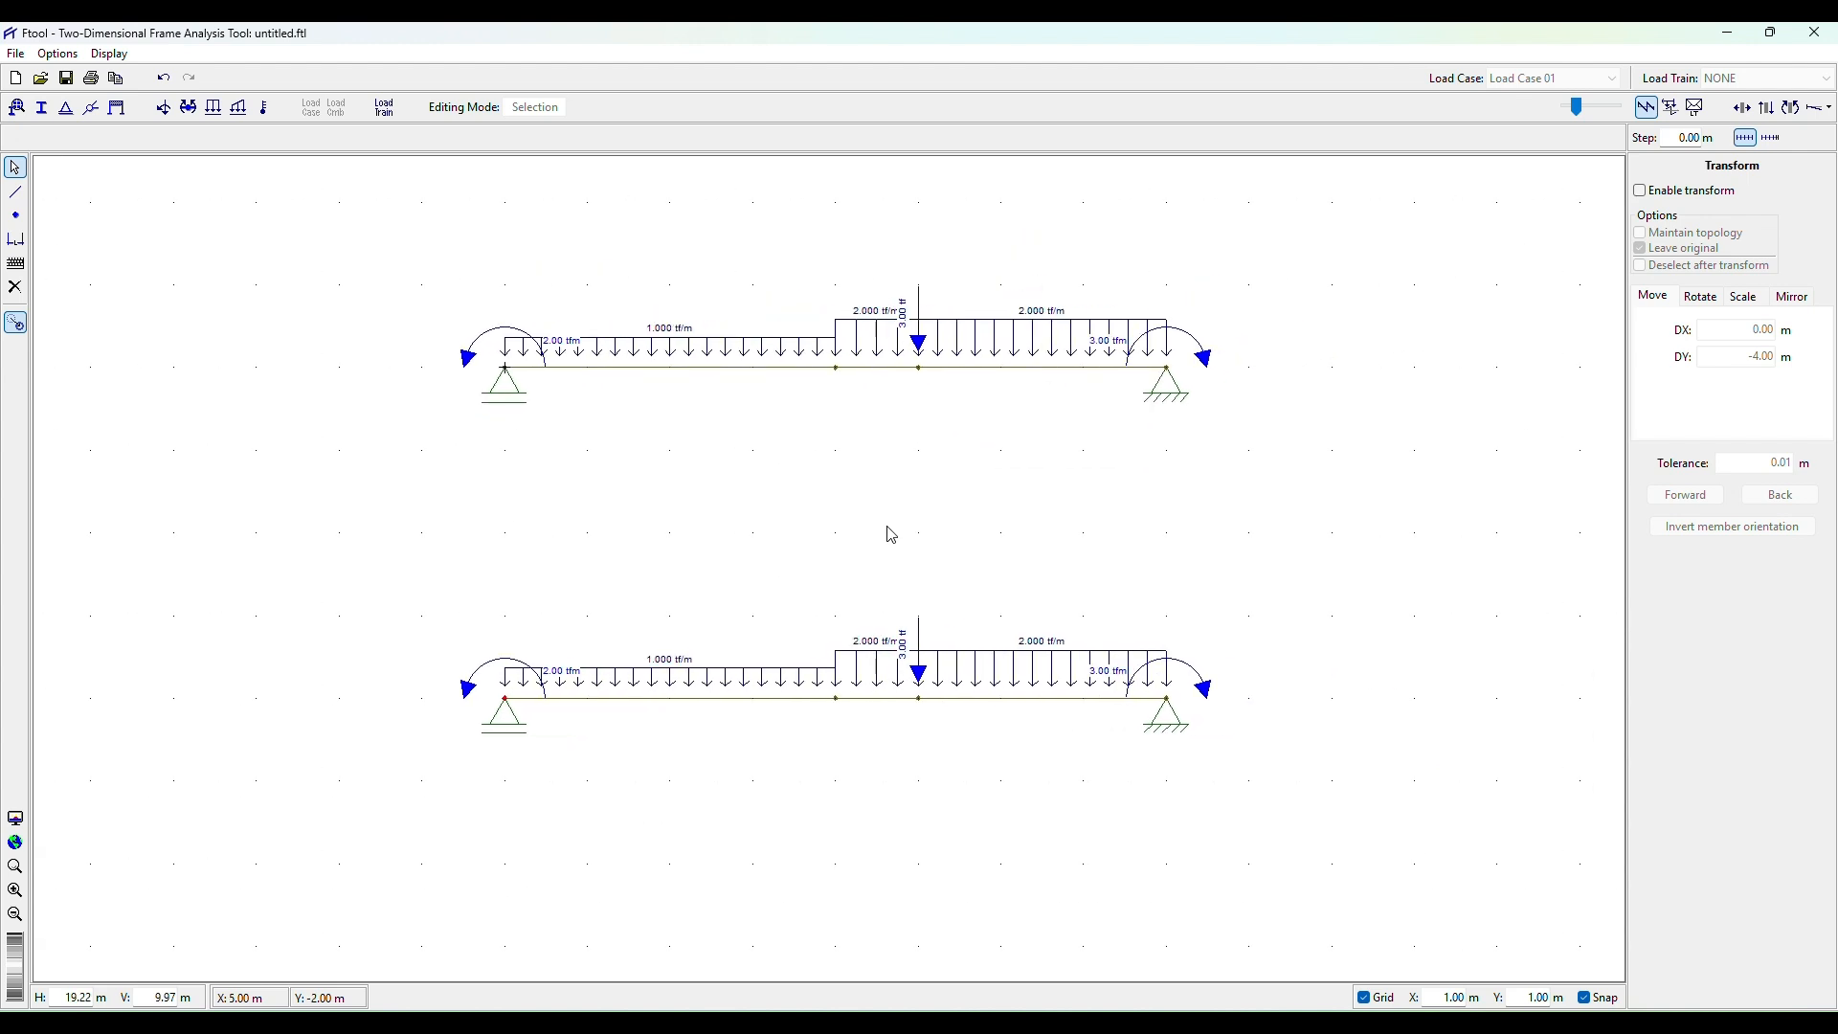
click(187, 110)
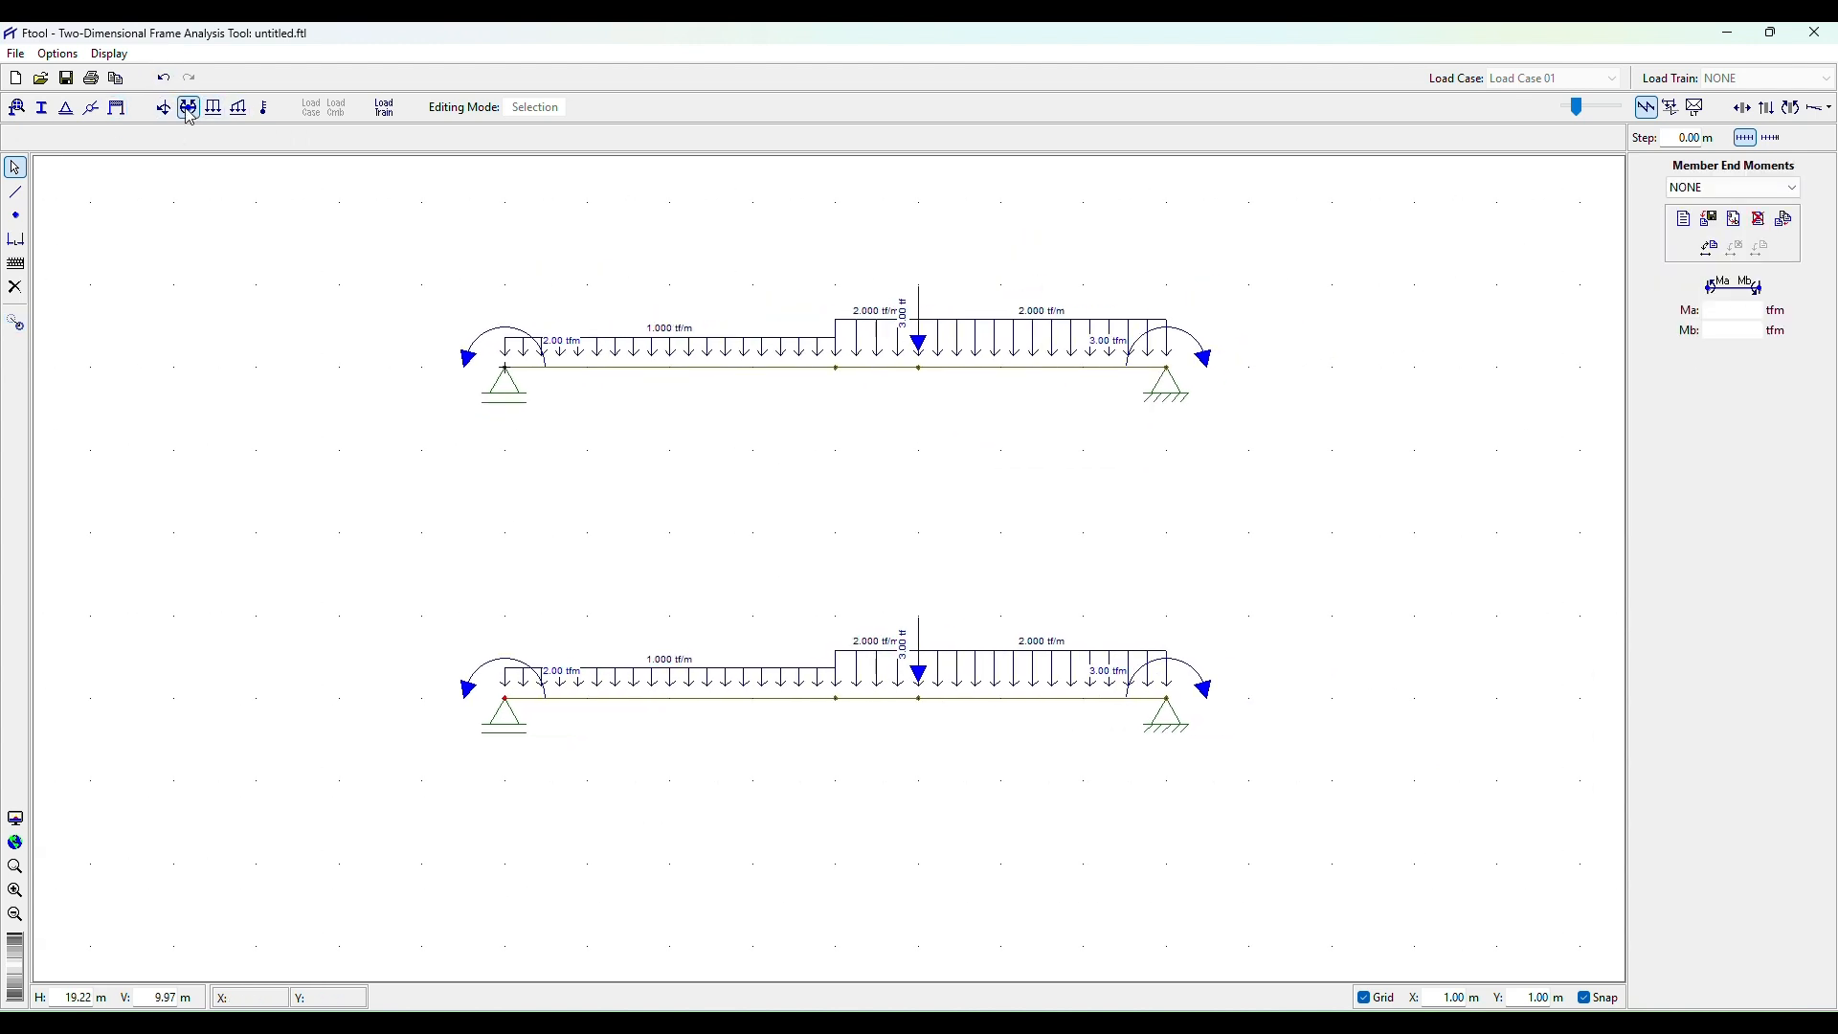
click(164, 107)
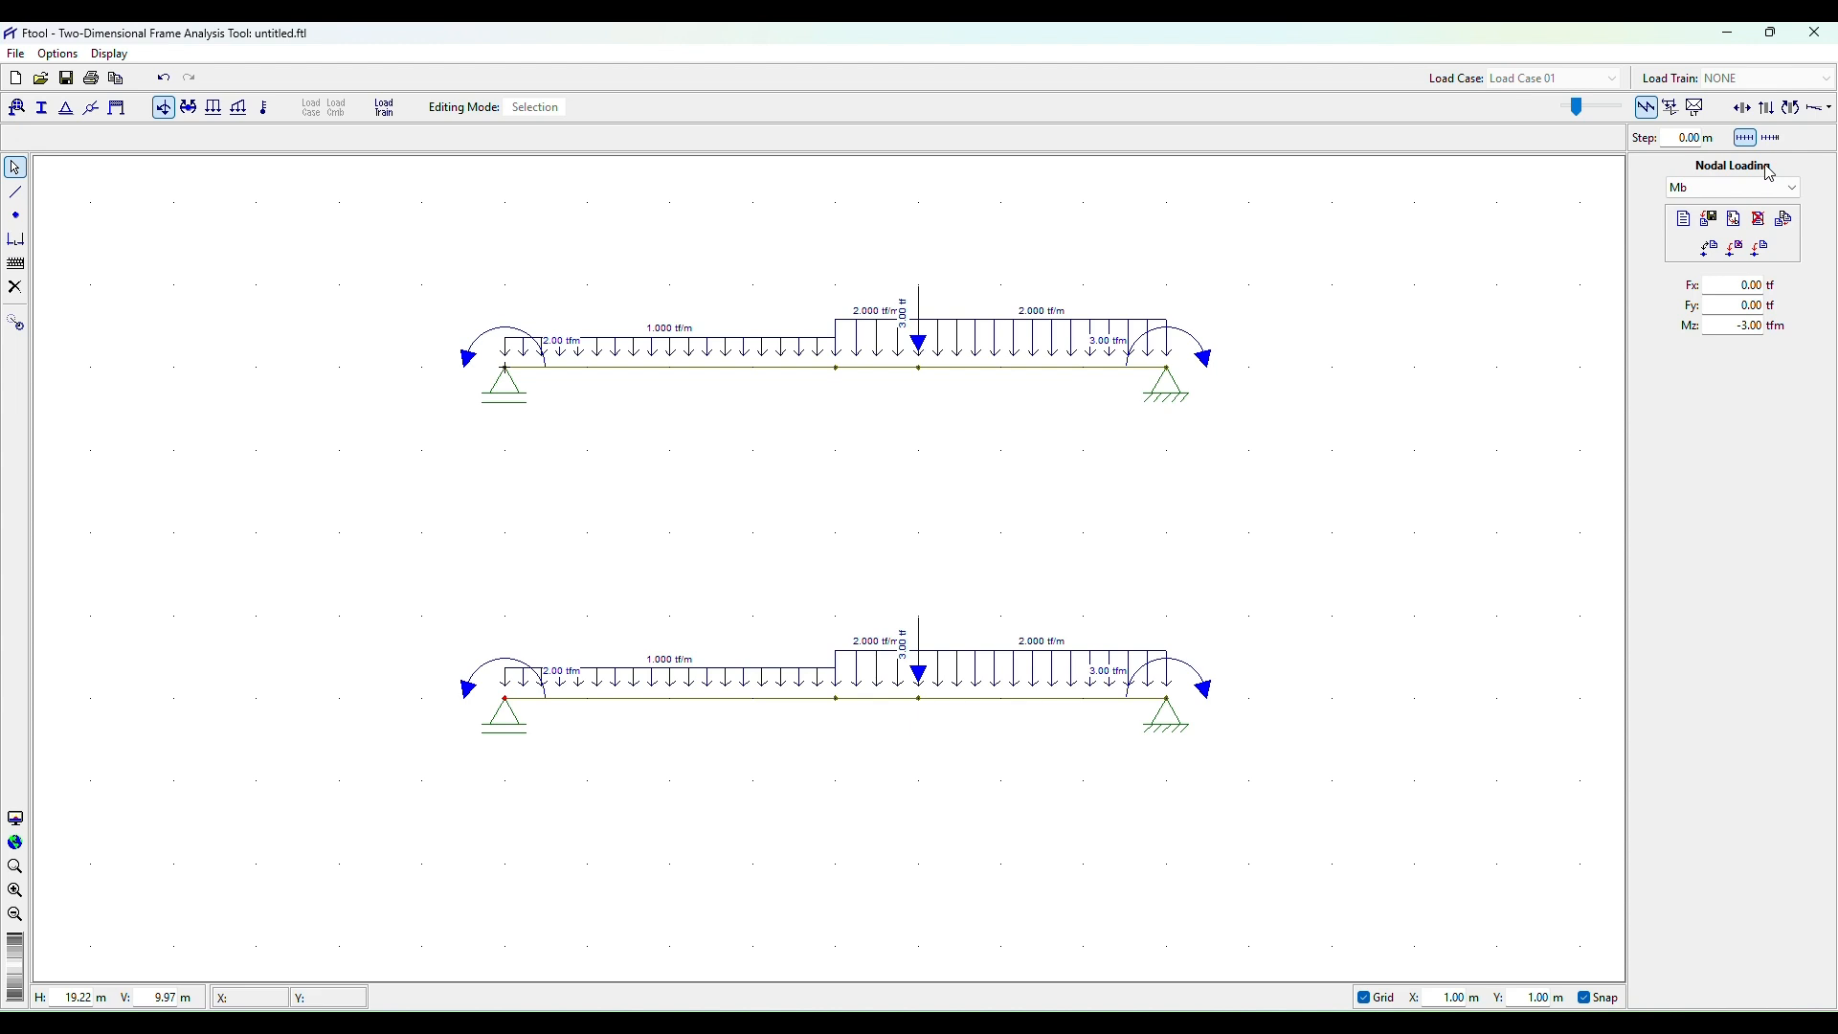
click(1736, 251)
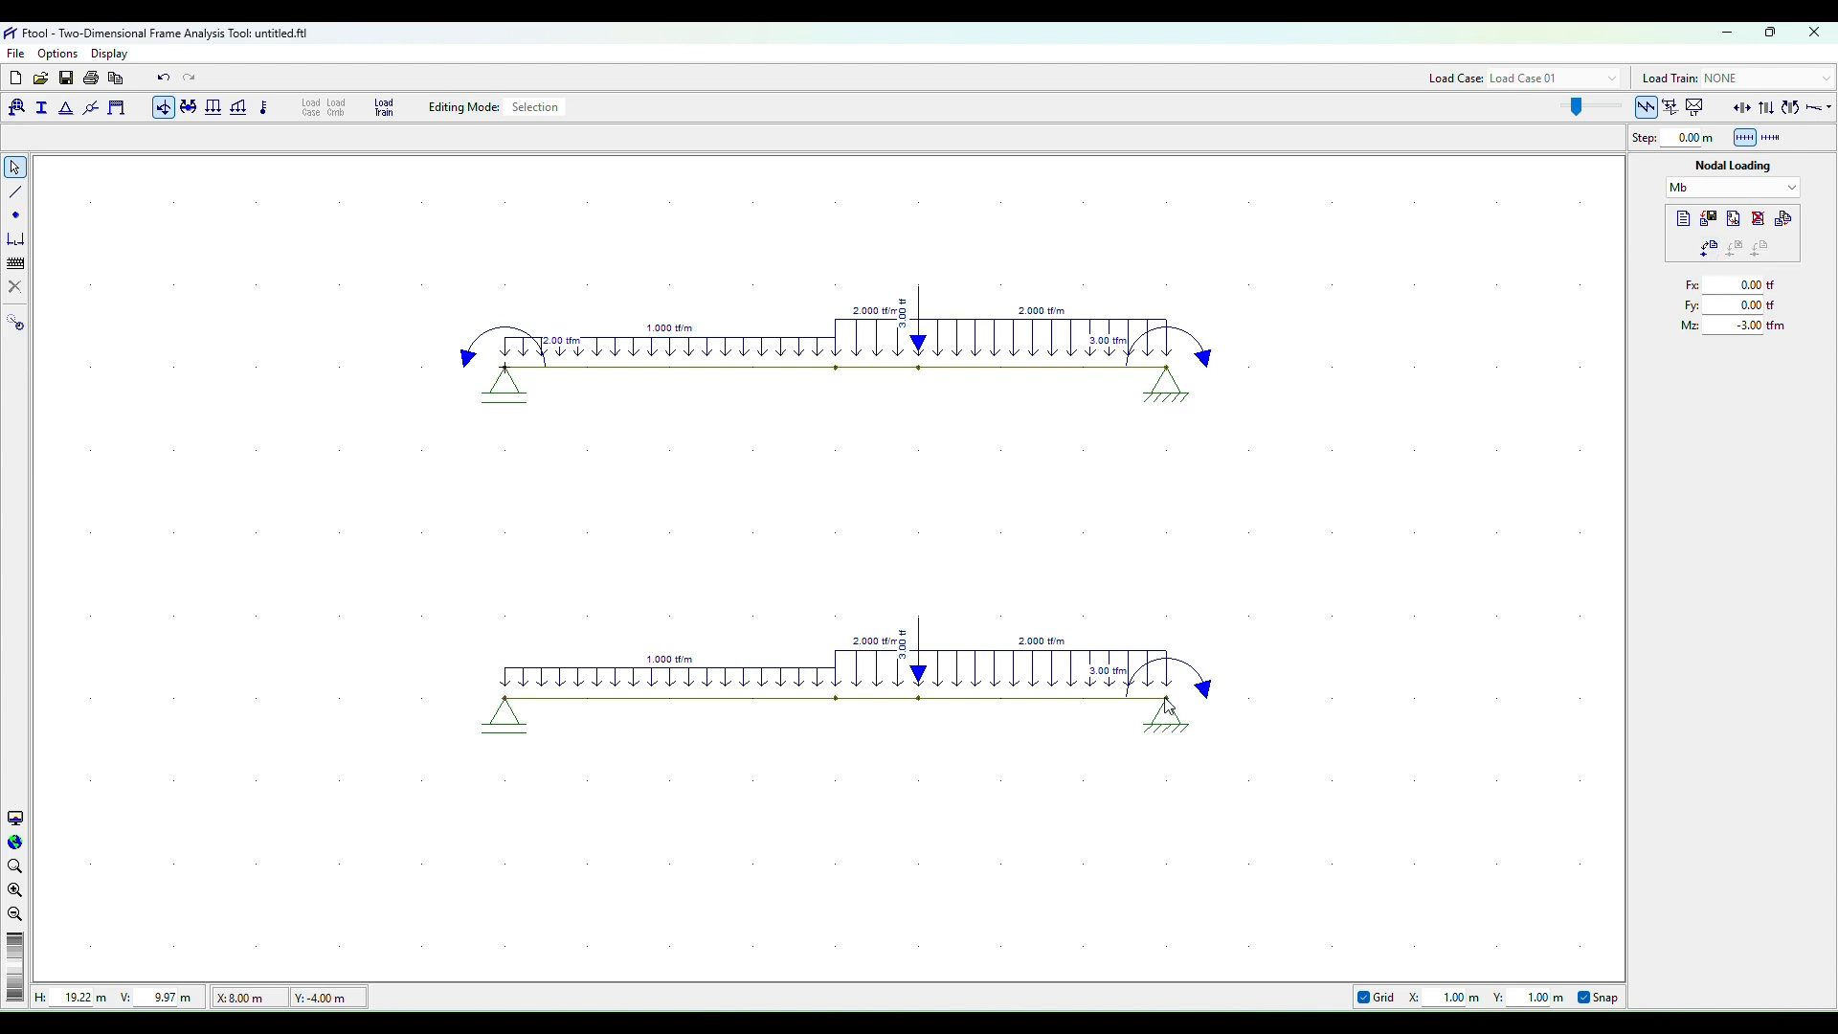
click(1710, 249)
Create member end moments labelled Ma with Ma of 2 tfm and Mb of 0, and apply them to the lower beam's 4 m member.
drag(862, 722, 886, 632)
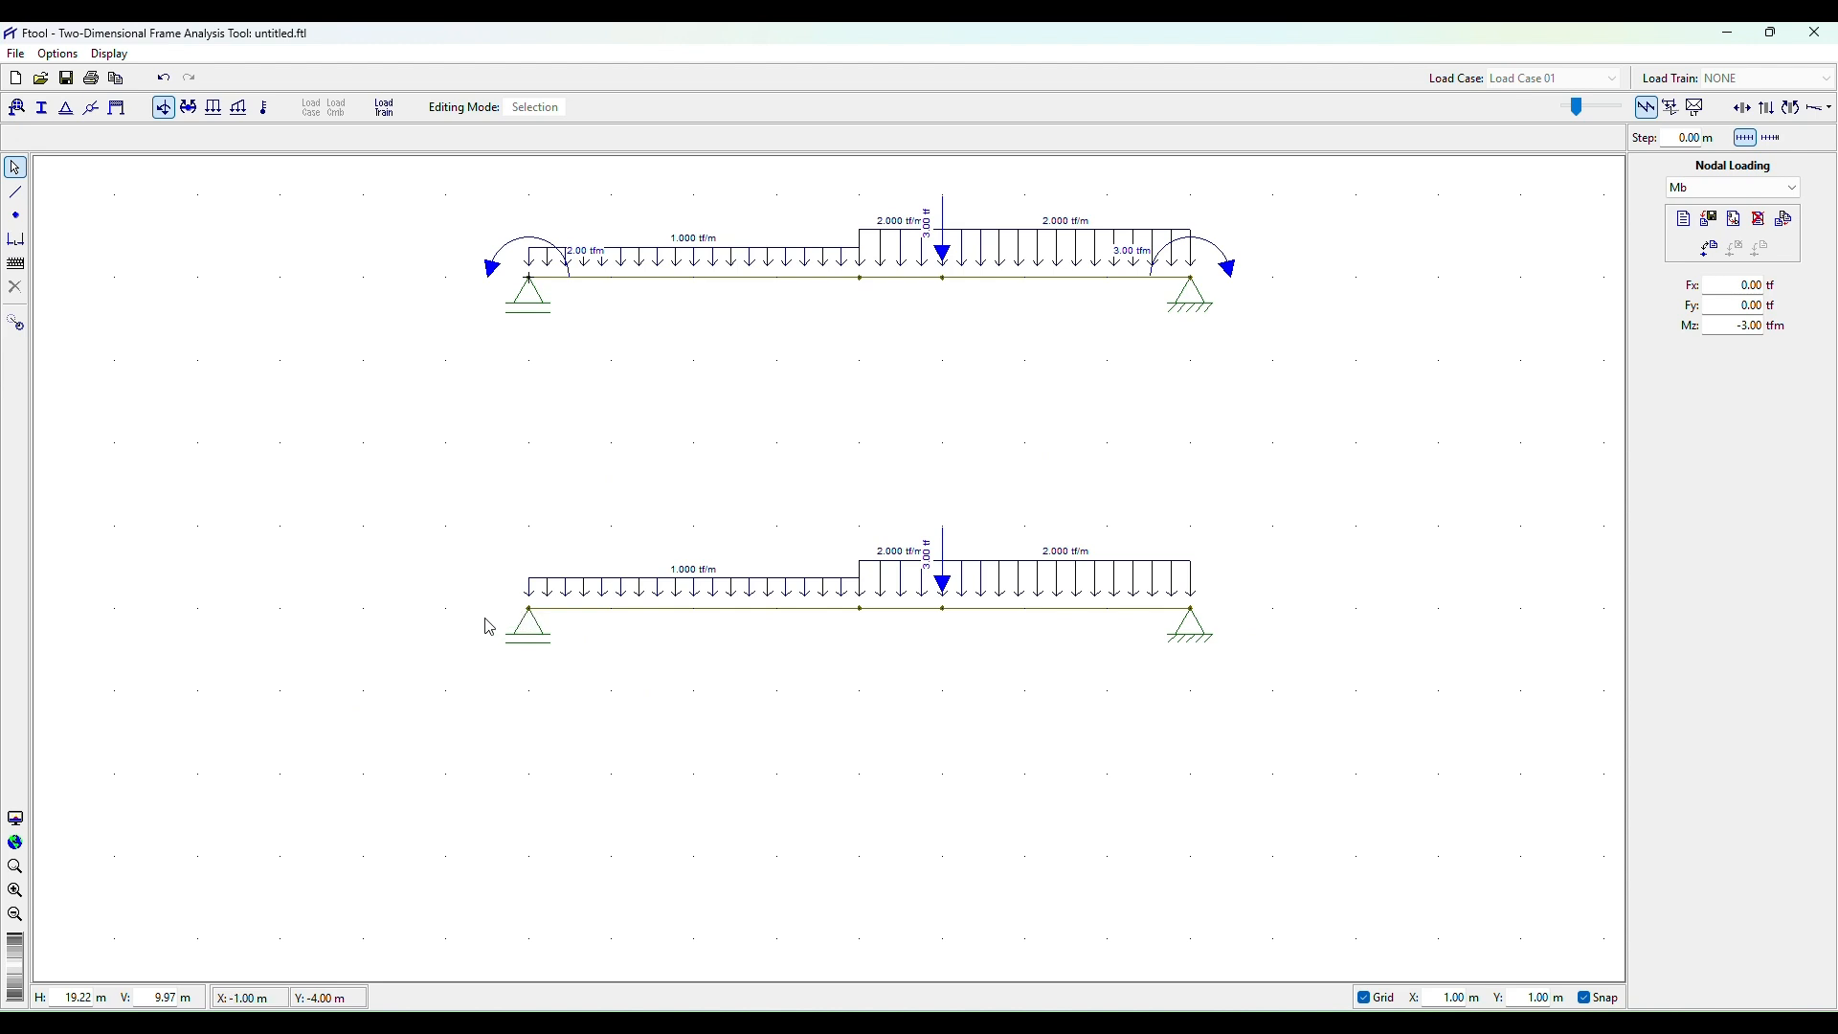
click(189, 109)
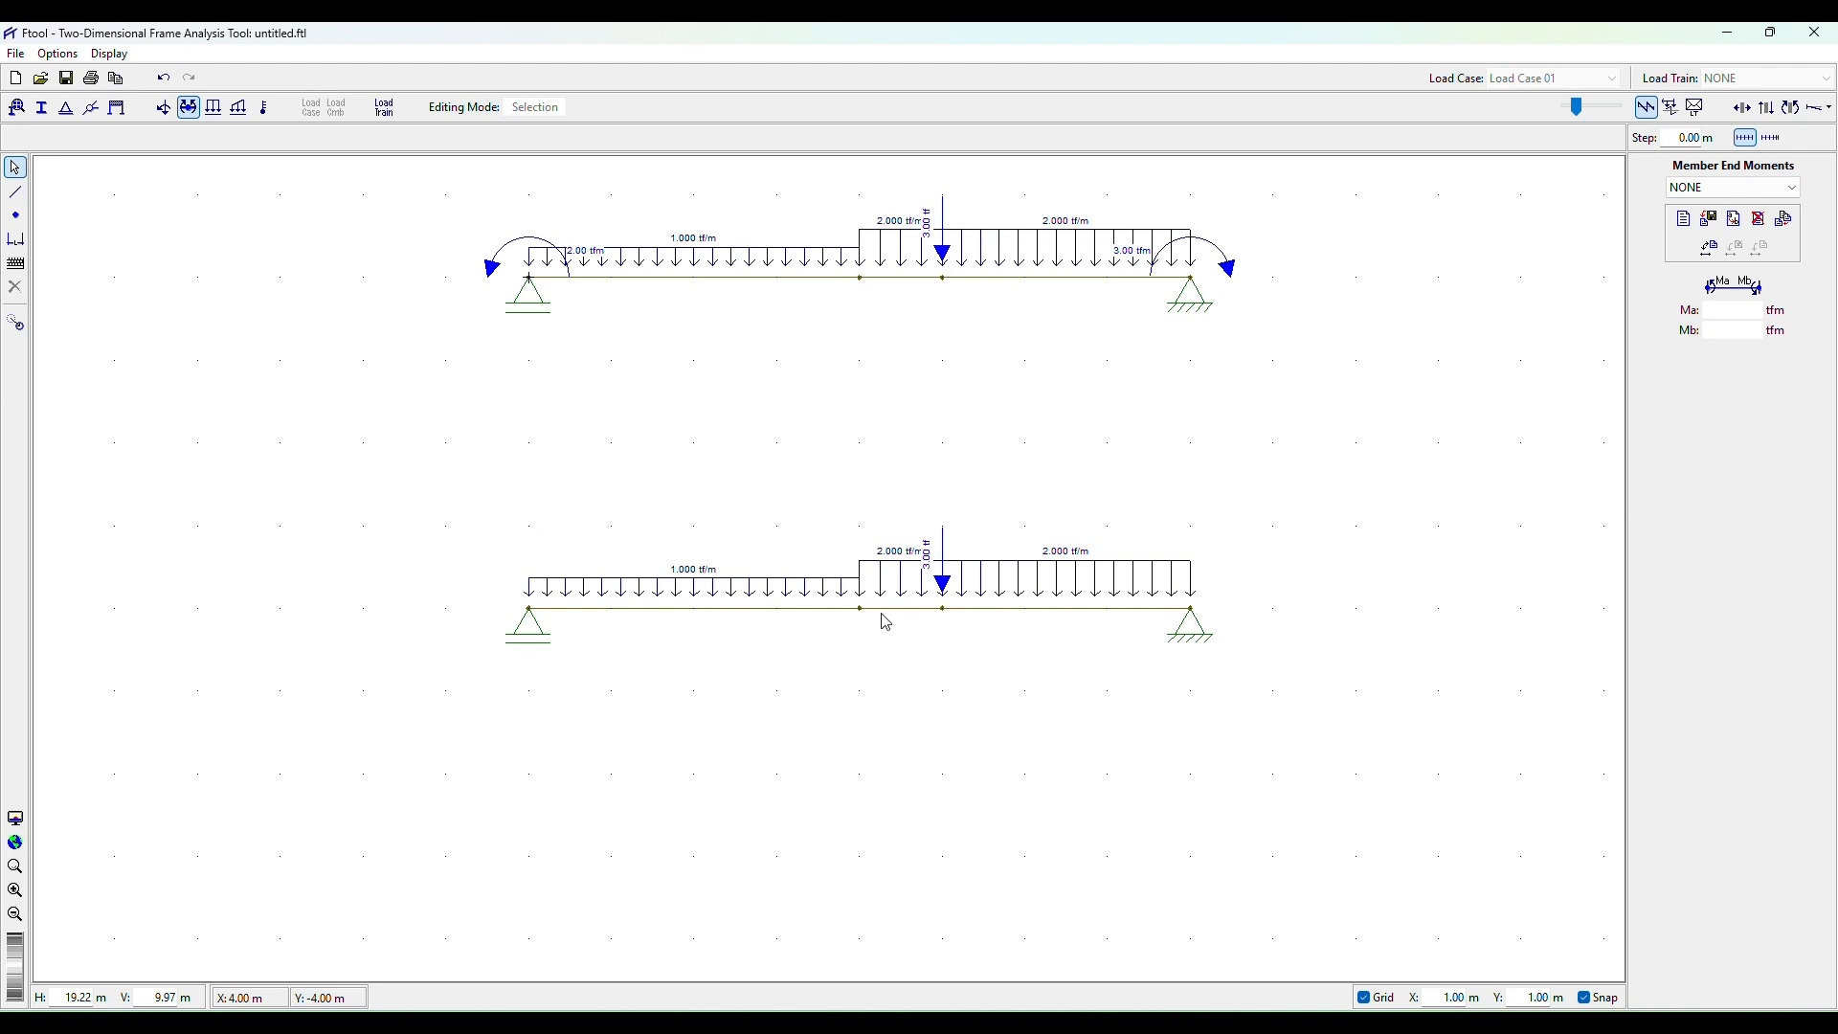
click(1685, 218)
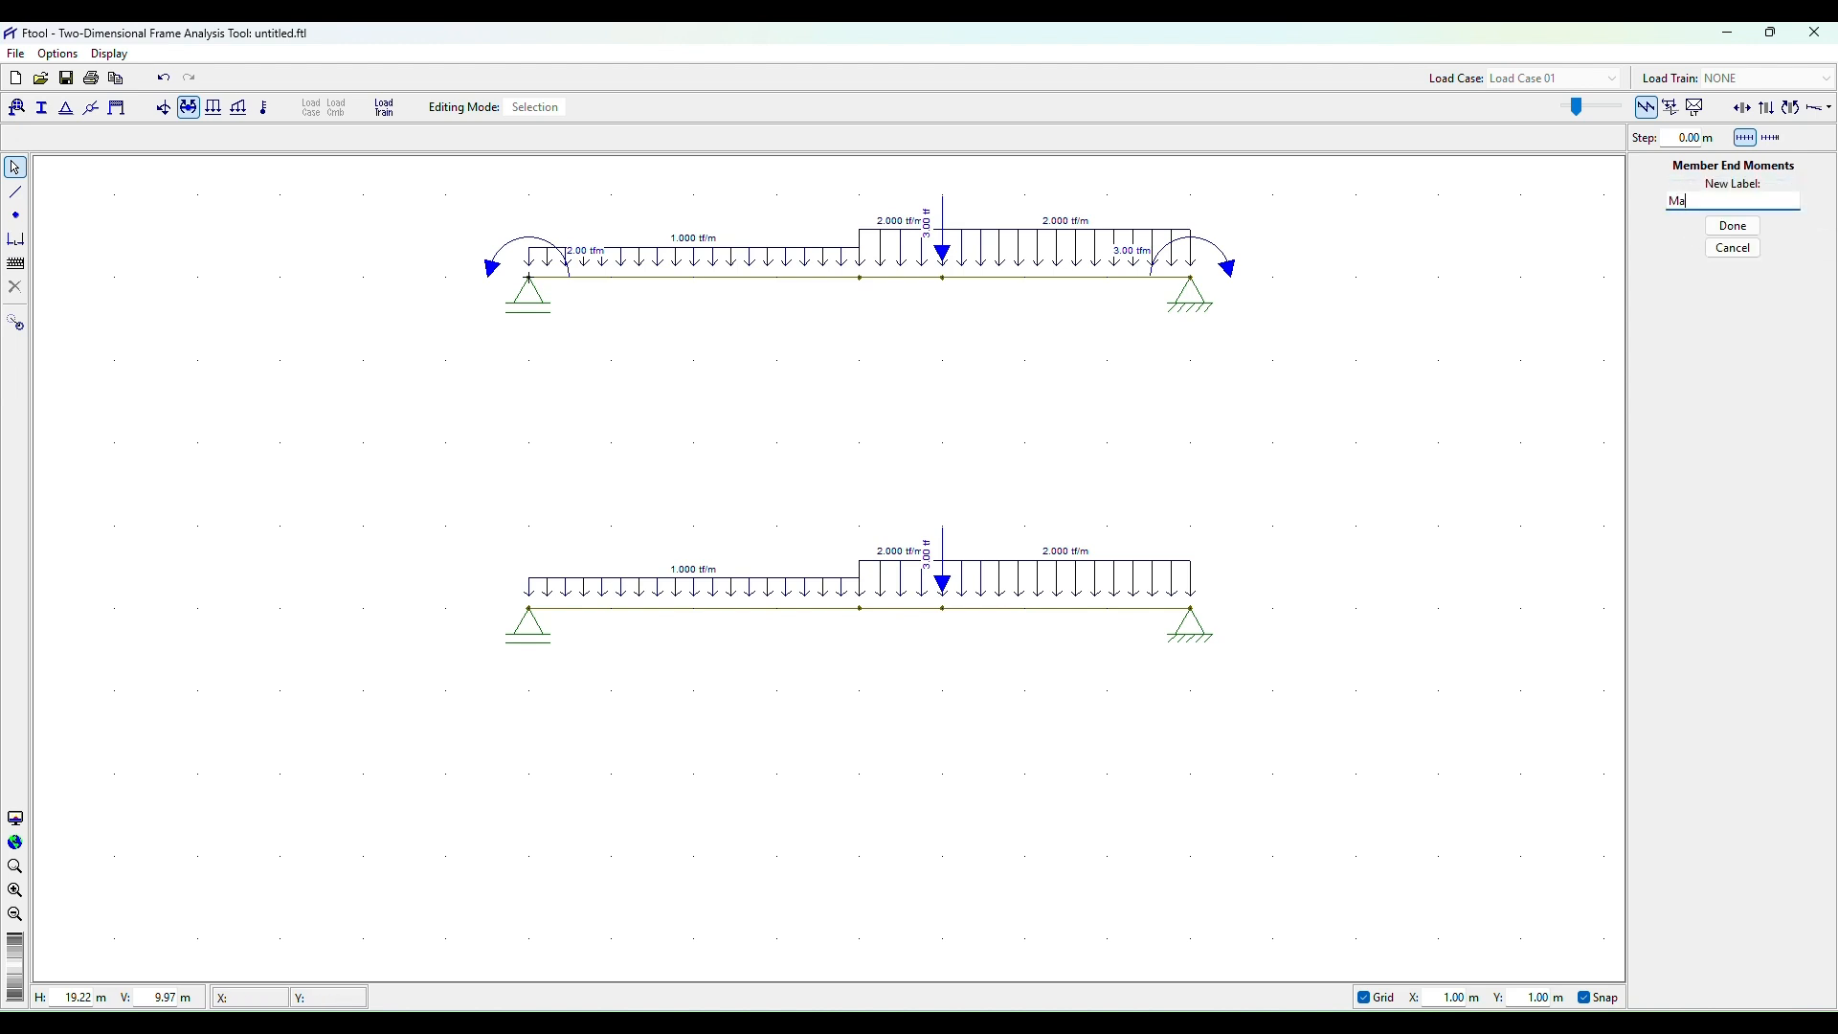
click(1734, 226)
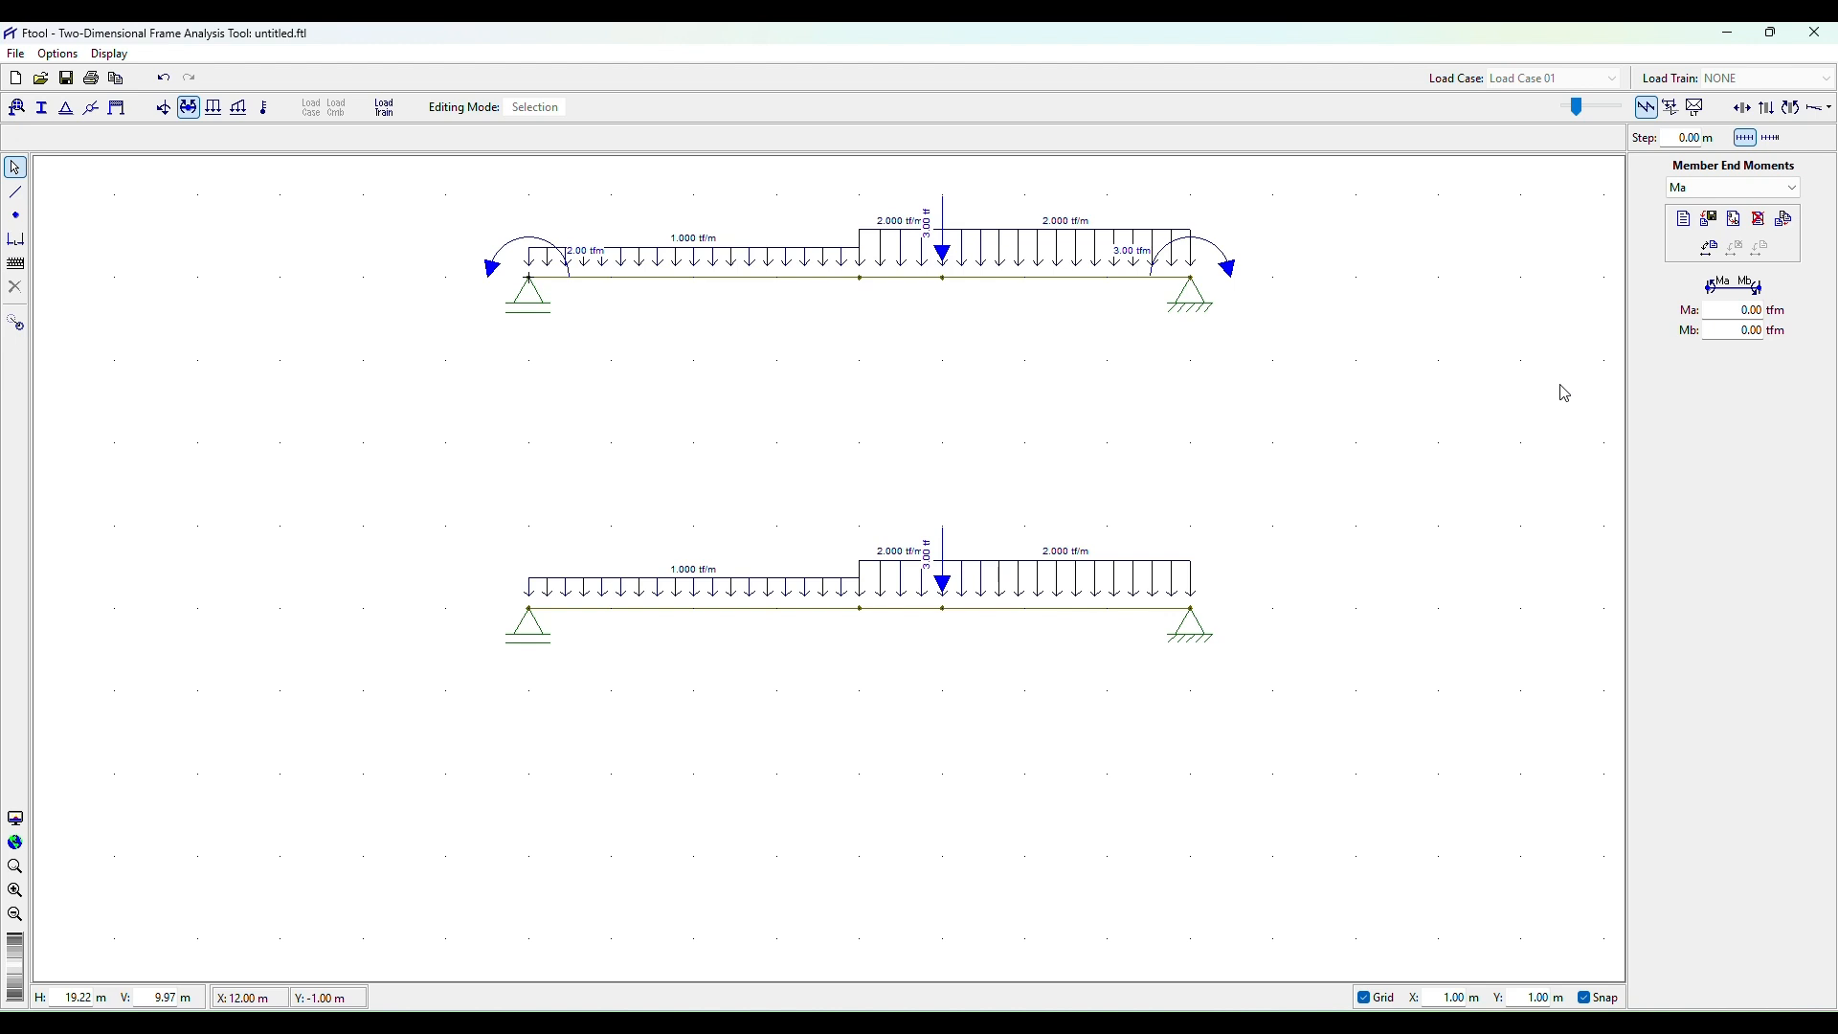
click(710, 609)
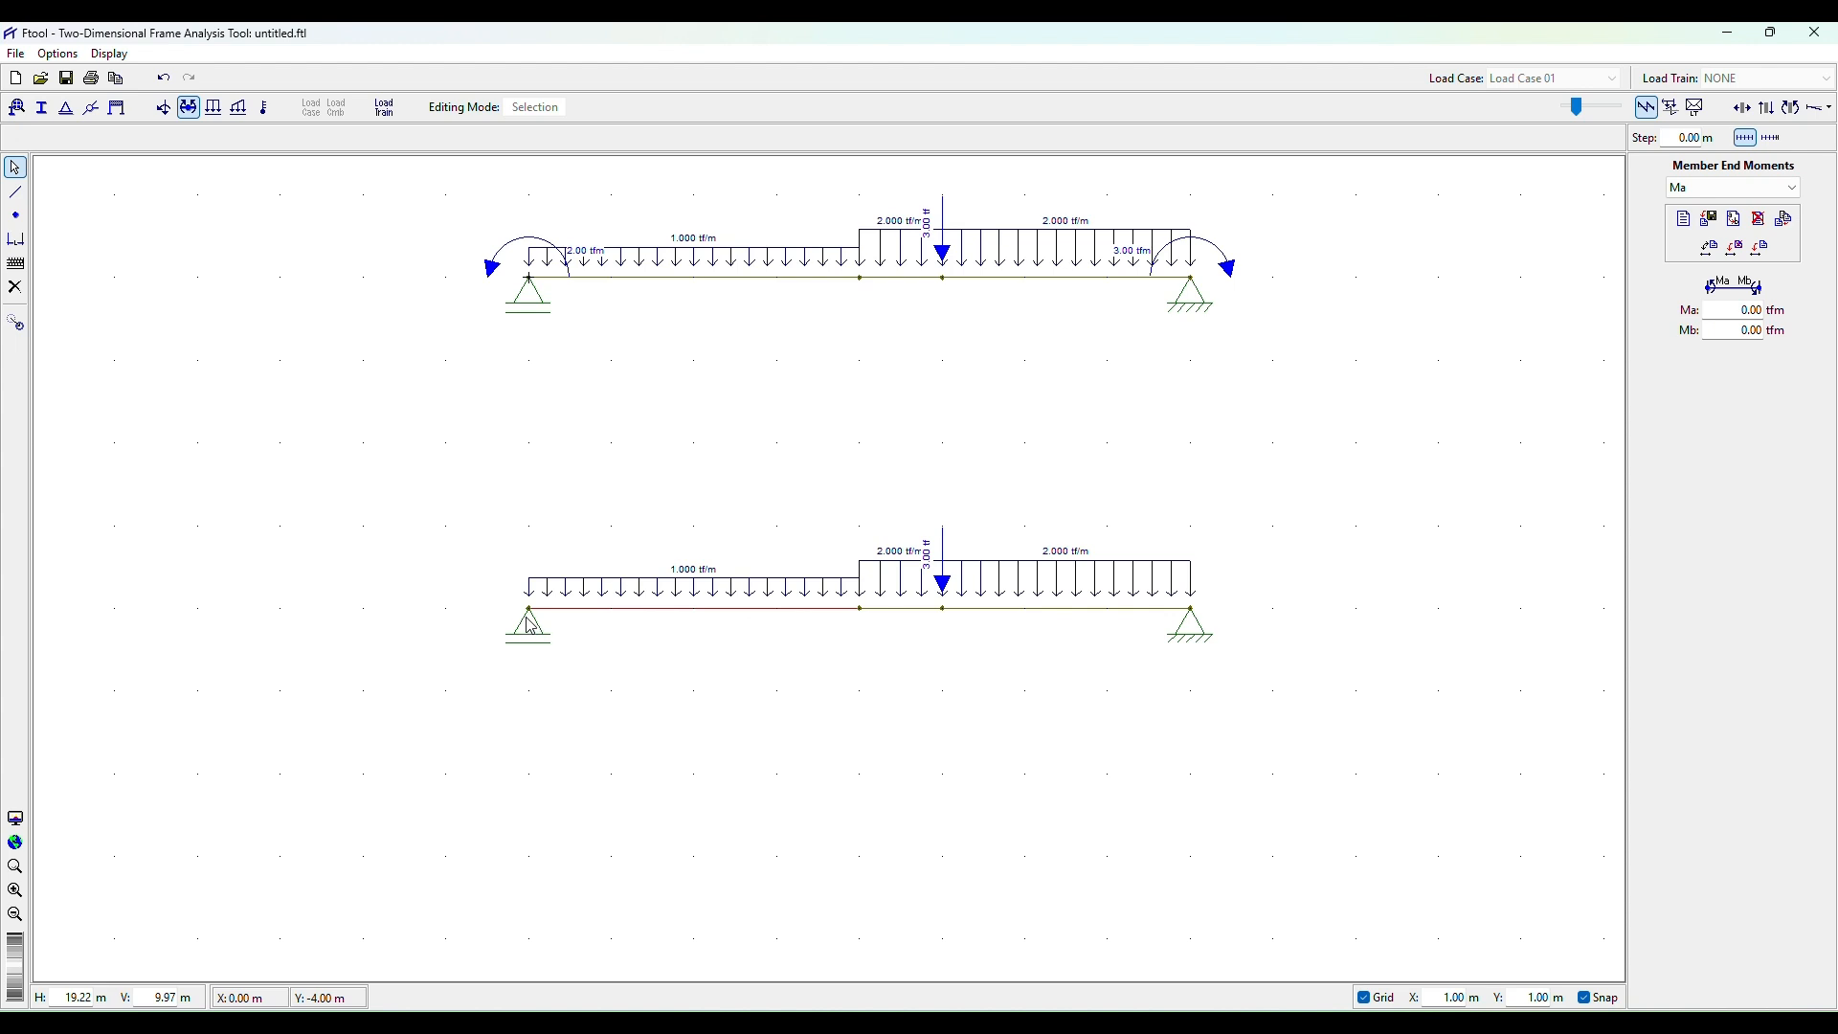
click(530, 611)
click(681, 610)
click(1756, 309)
text(2)
click(1737, 330)
click(1766, 249)
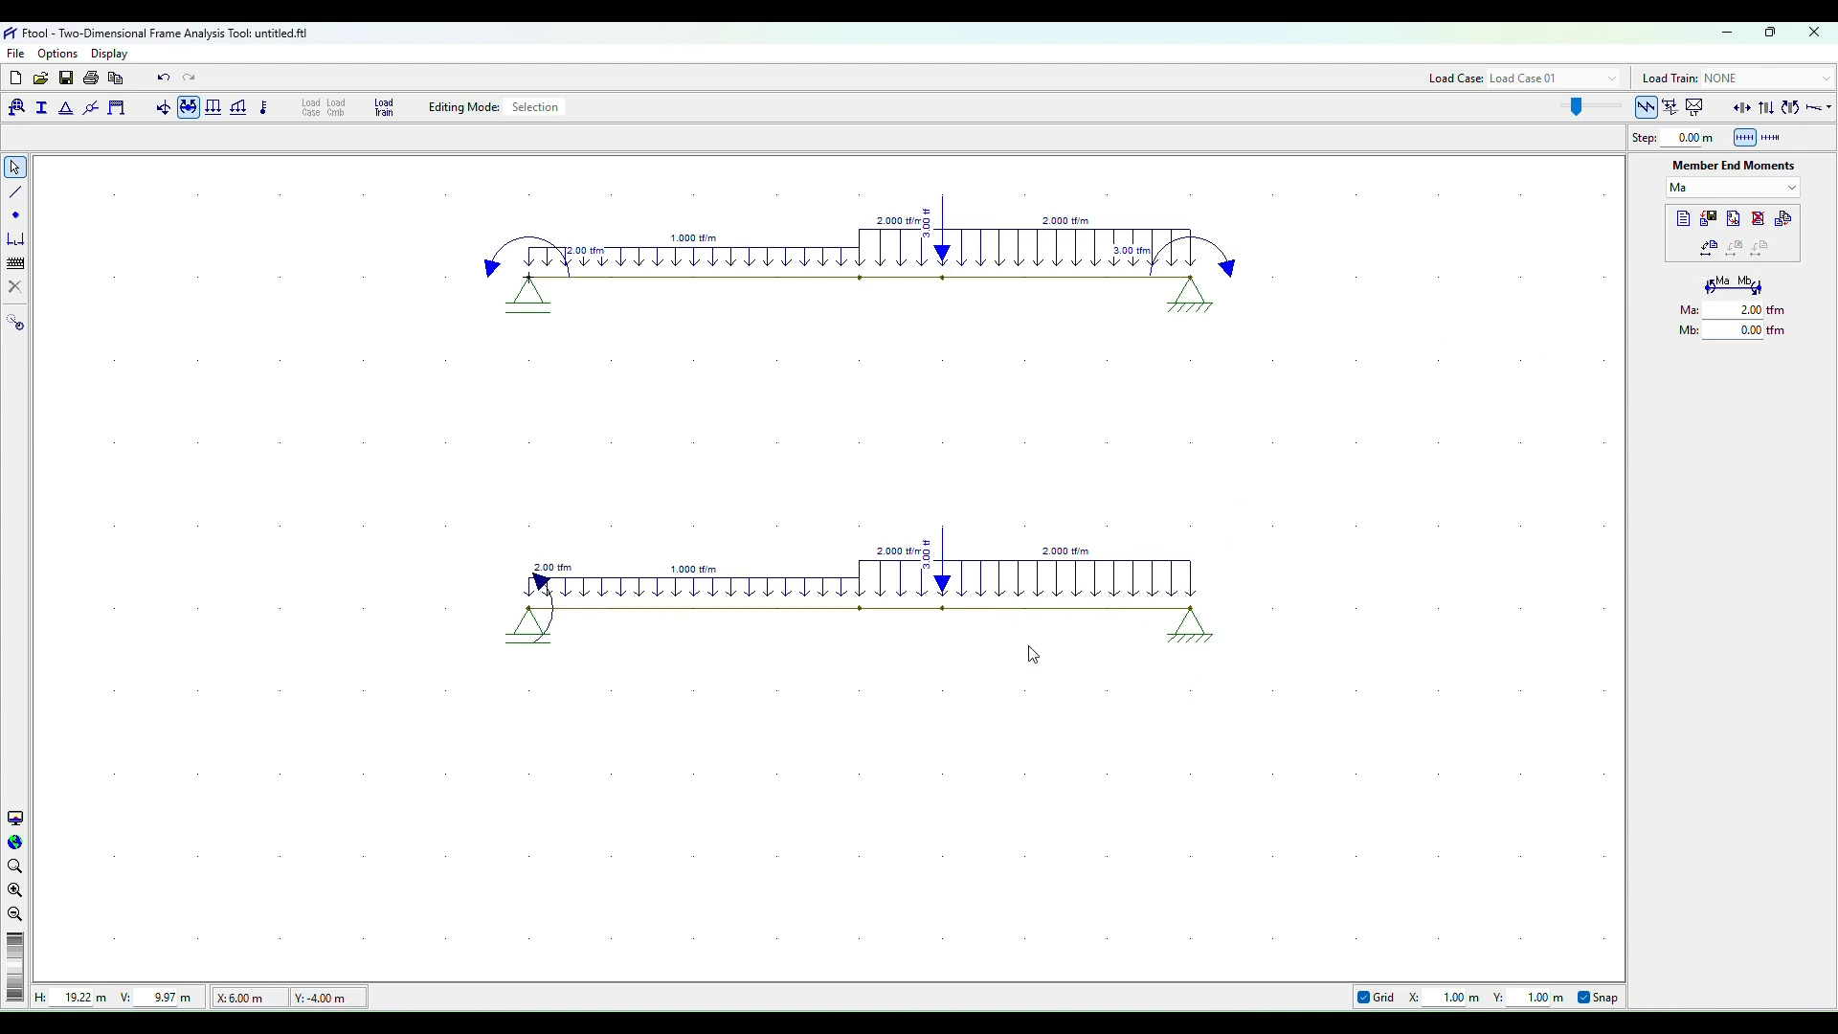
Create member end moments labelled Mb with Mb of -3 tfm and apply them to the lower beam's 3 m end member.
click(1084, 607)
click(1685, 219)
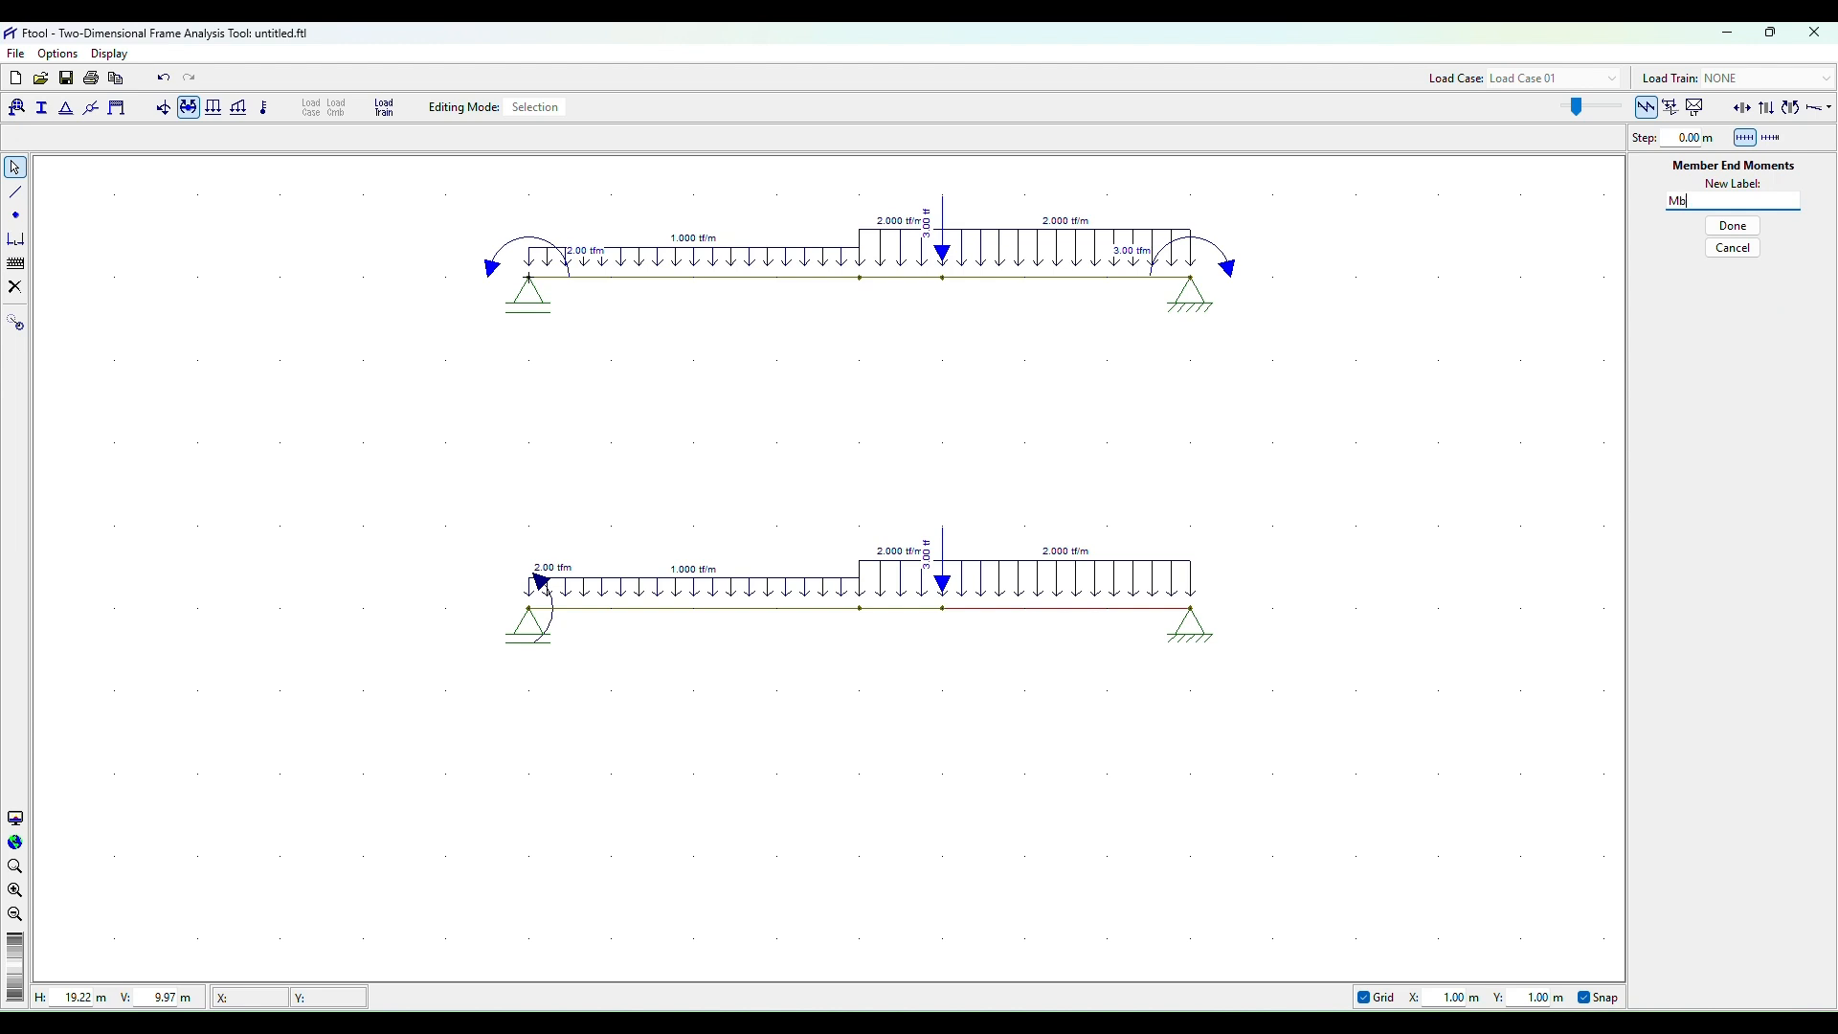
text(Mb)
click(1734, 226)
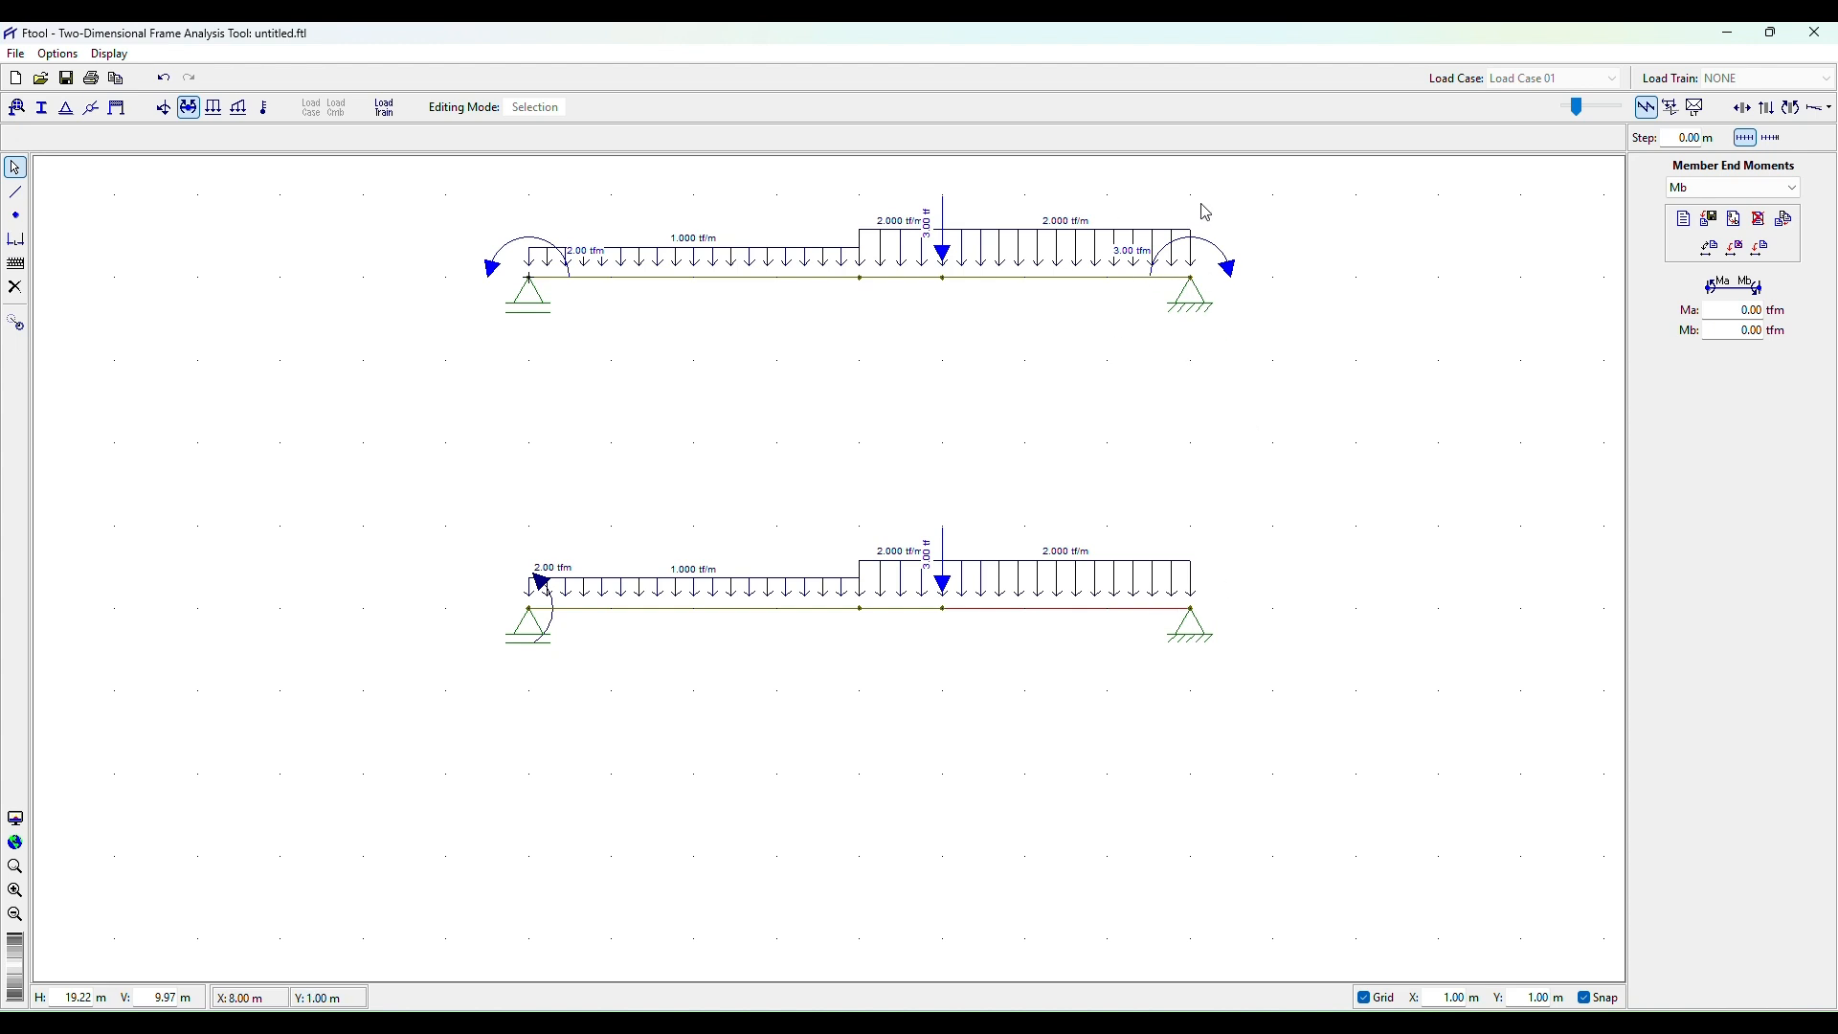
drag(1737, 331, 1802, 328)
key(BackSpace)
click(1768, 253)
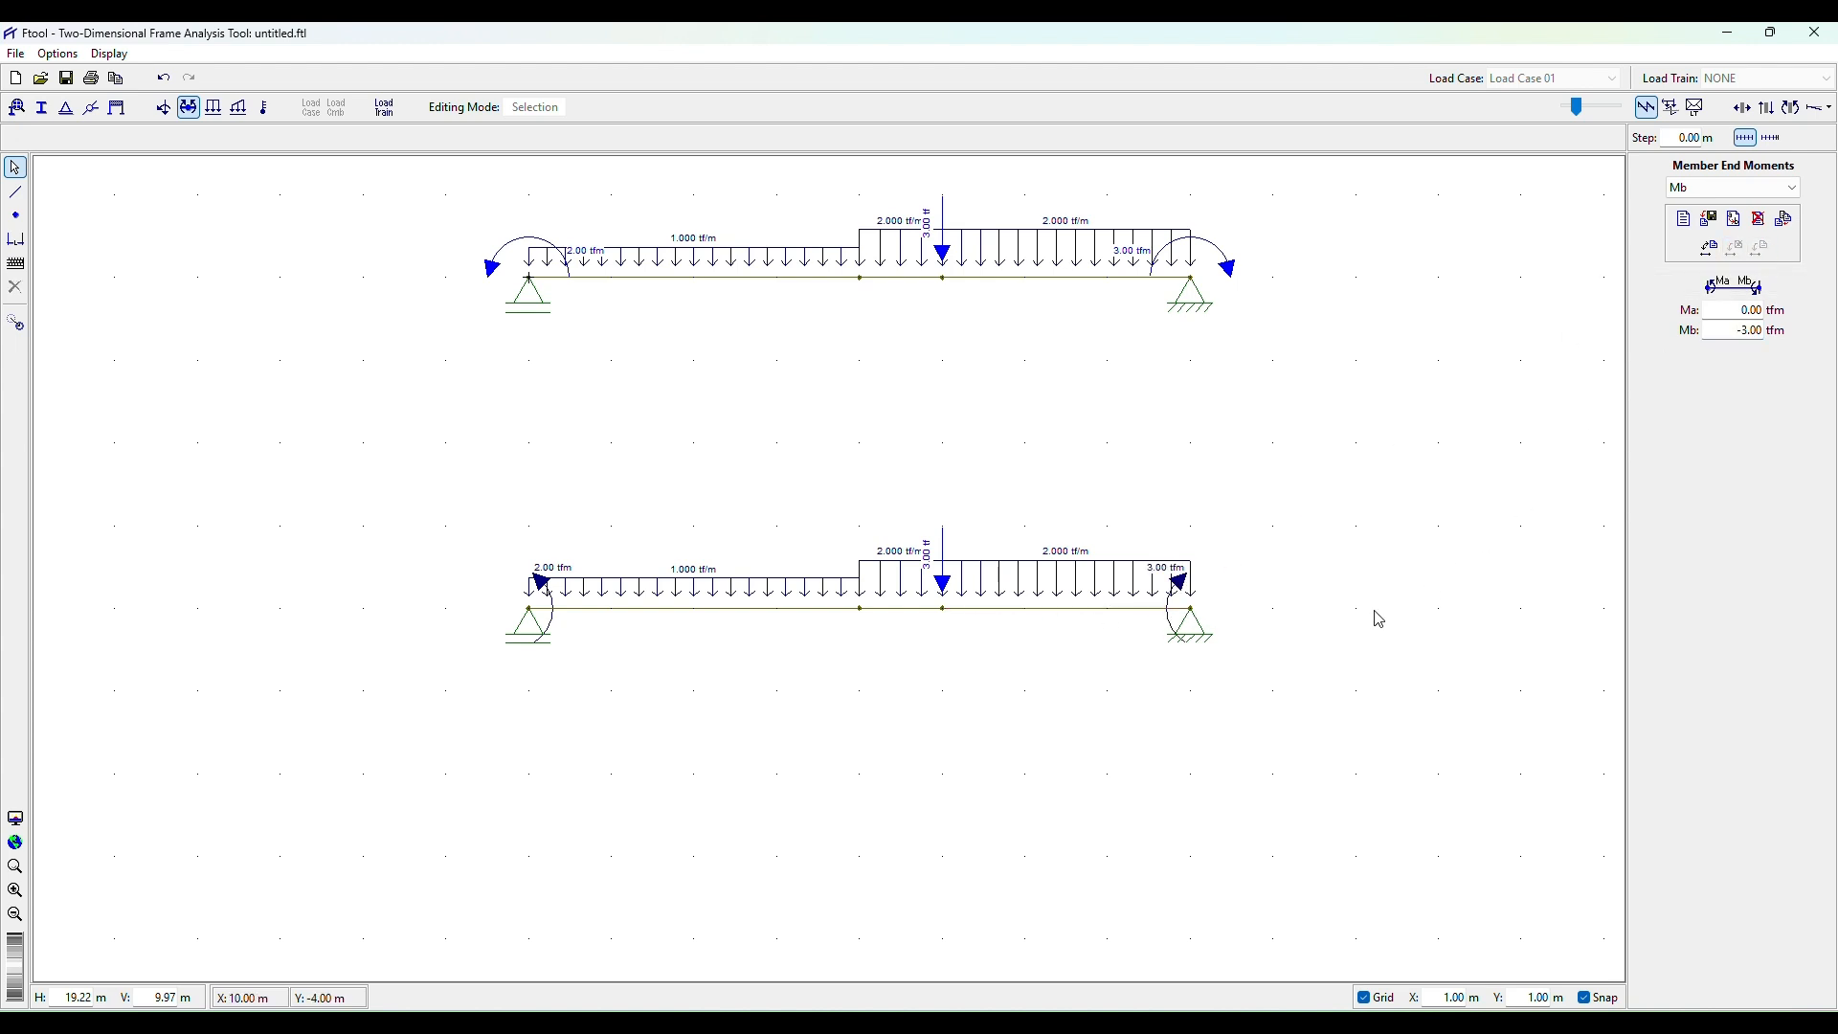
Create a Concrete Isotropic material labelled Ex 5 and apply it to all members.
drag(1088, 353, 1059, 472)
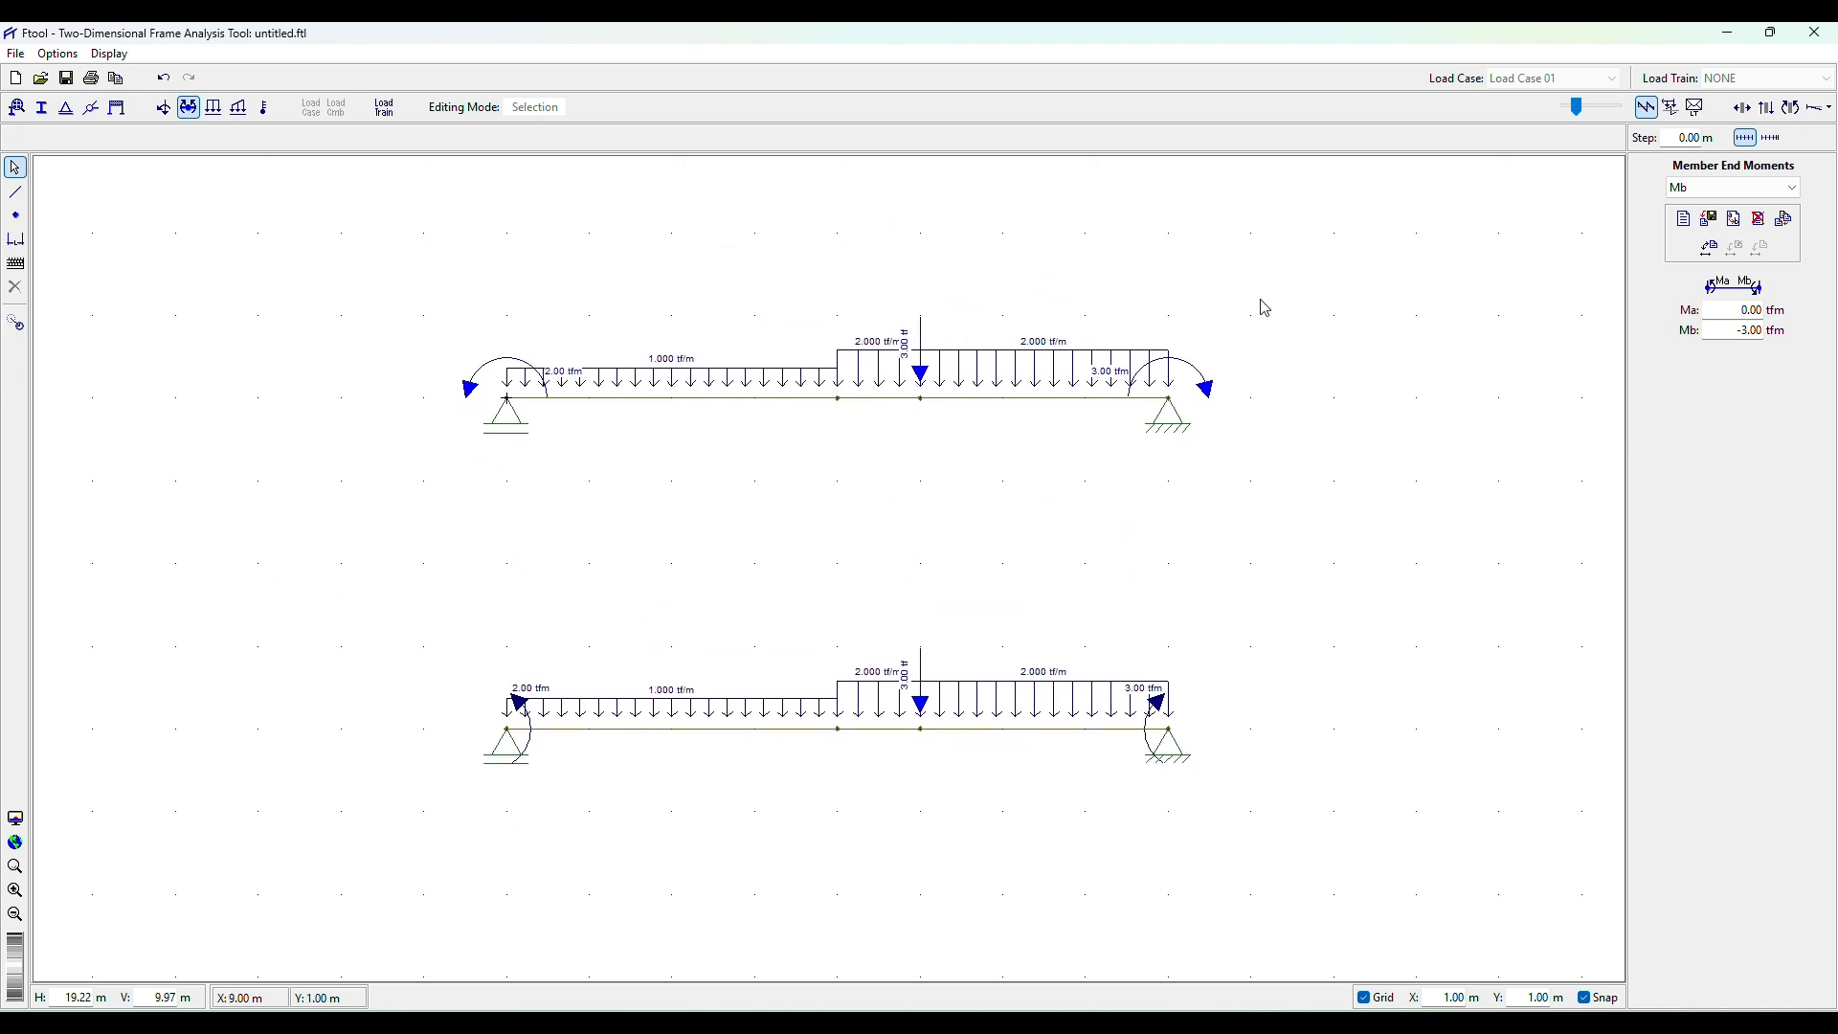
click(17, 110)
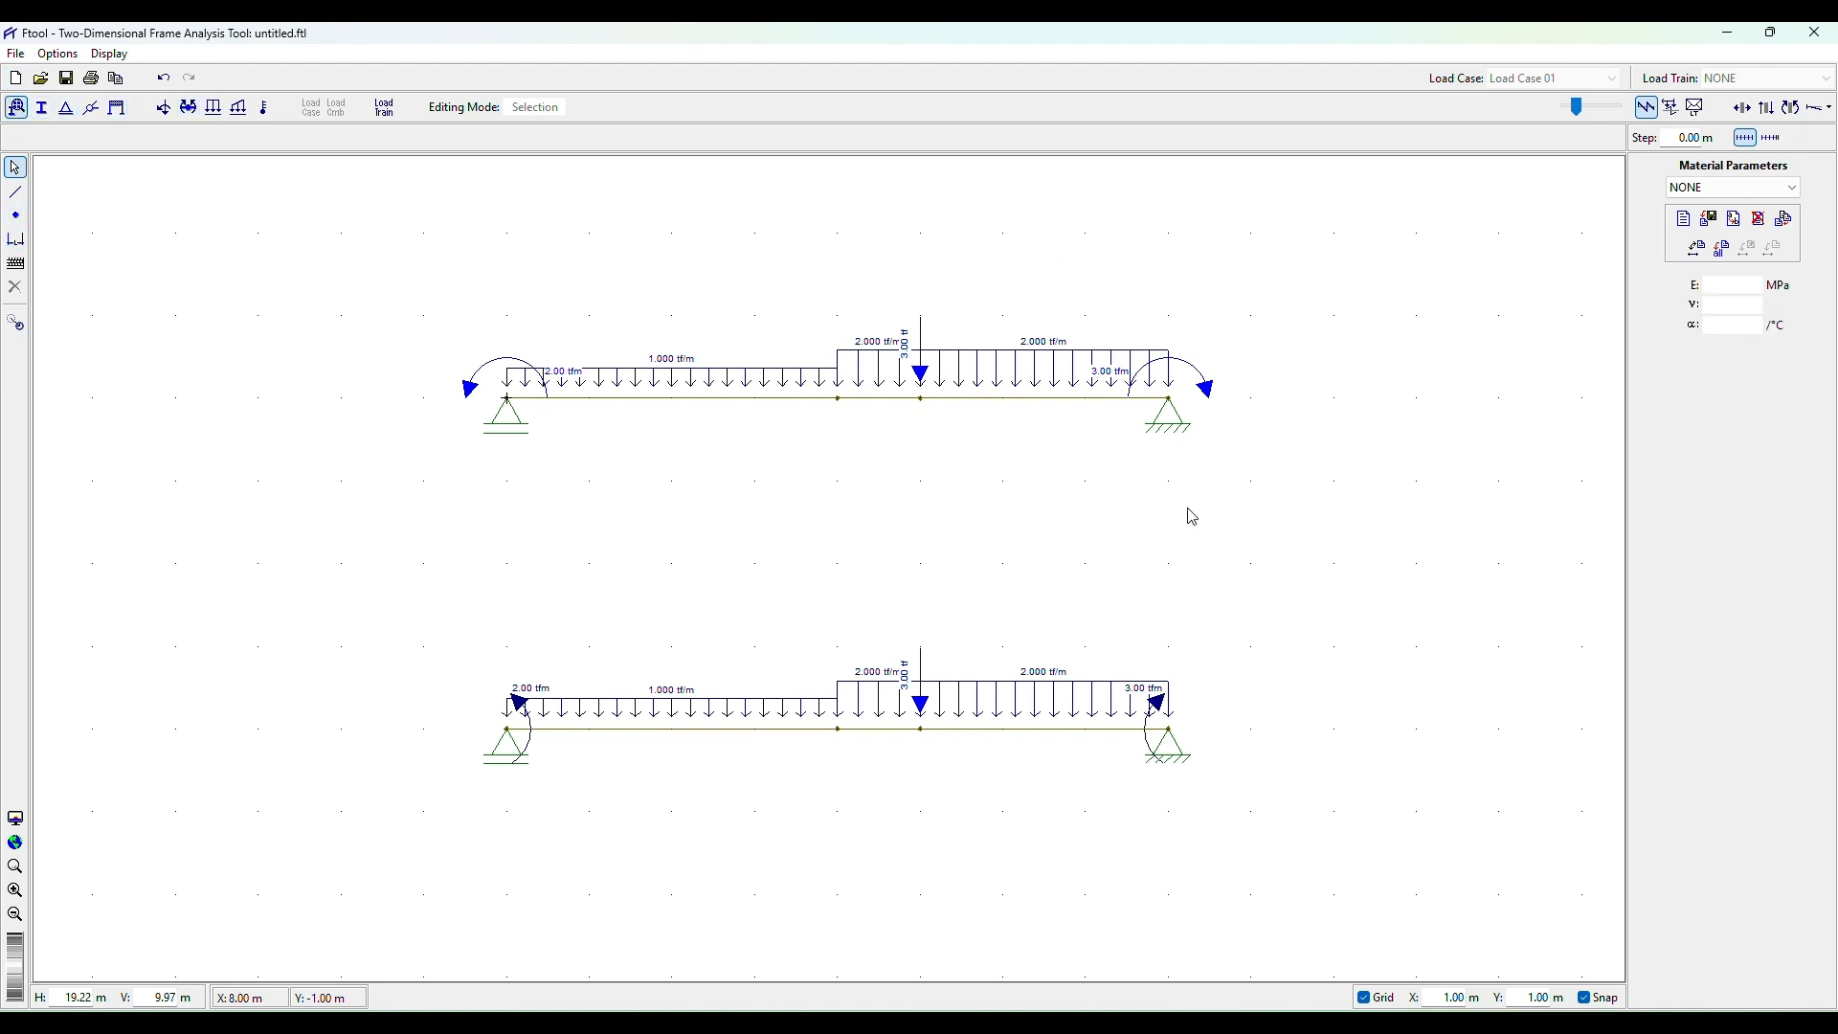
click(1685, 221)
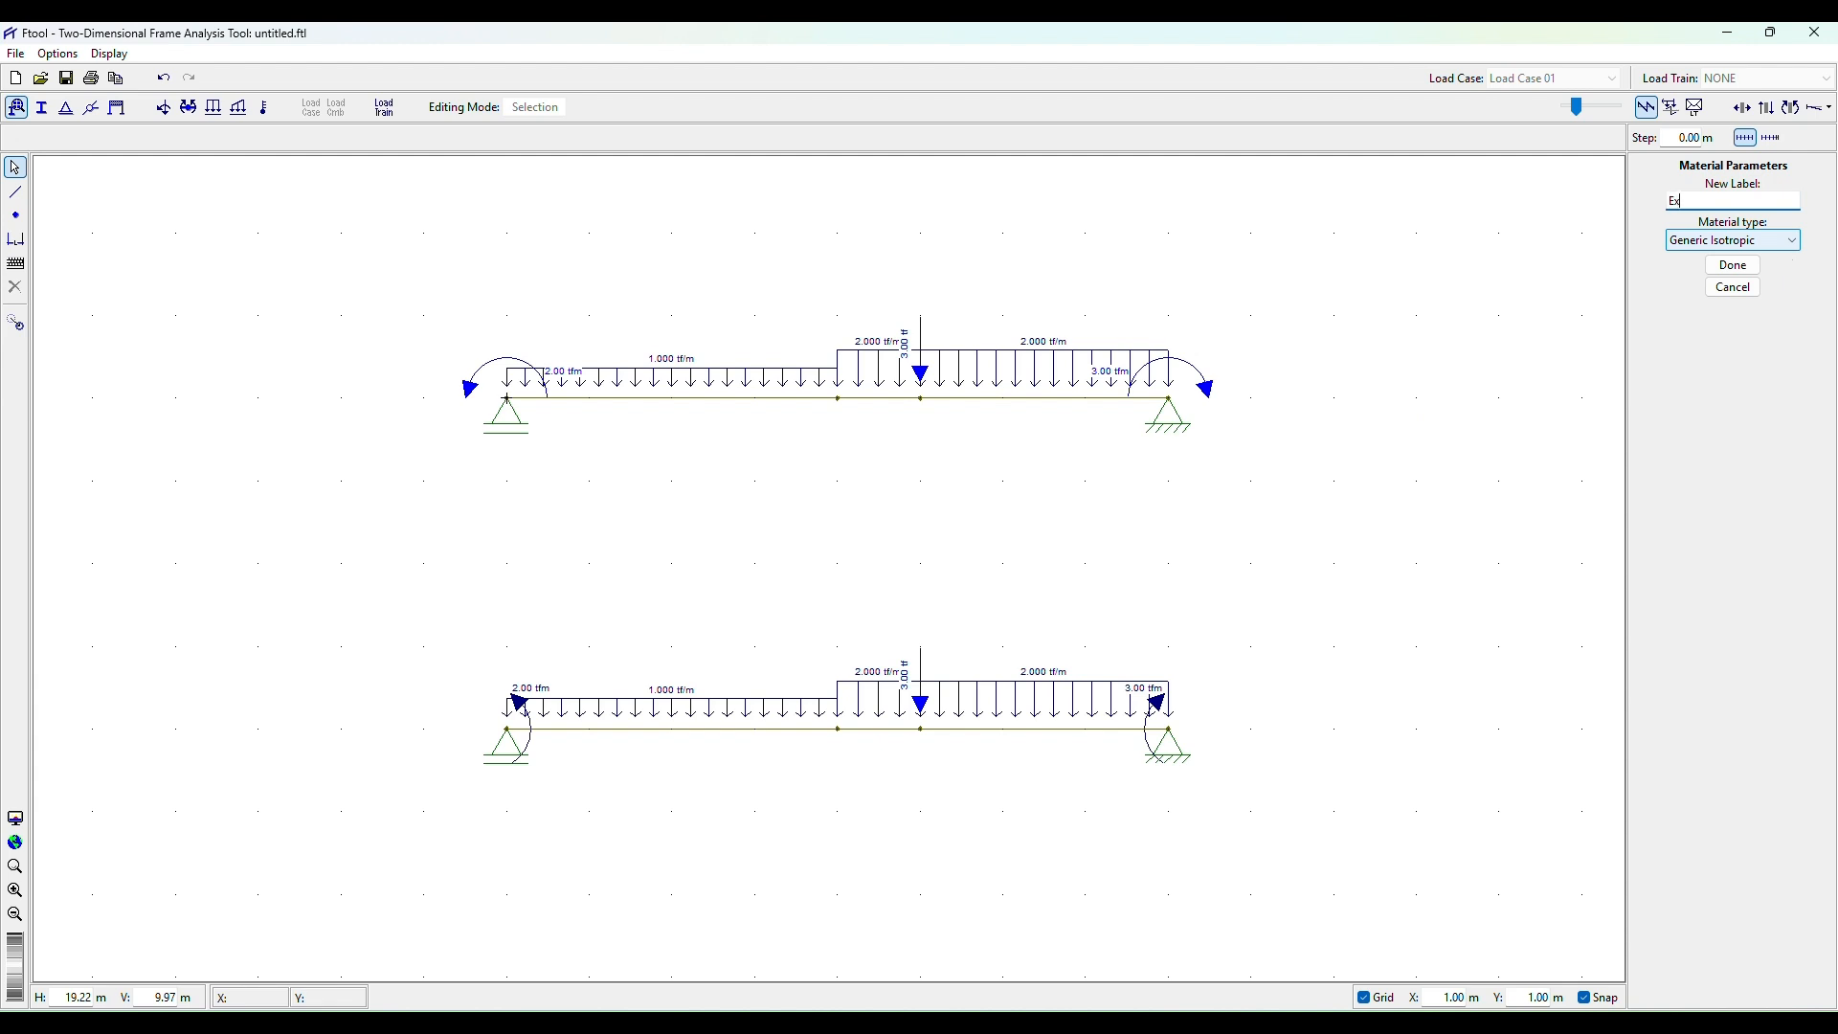
click(1778, 244)
click(1724, 288)
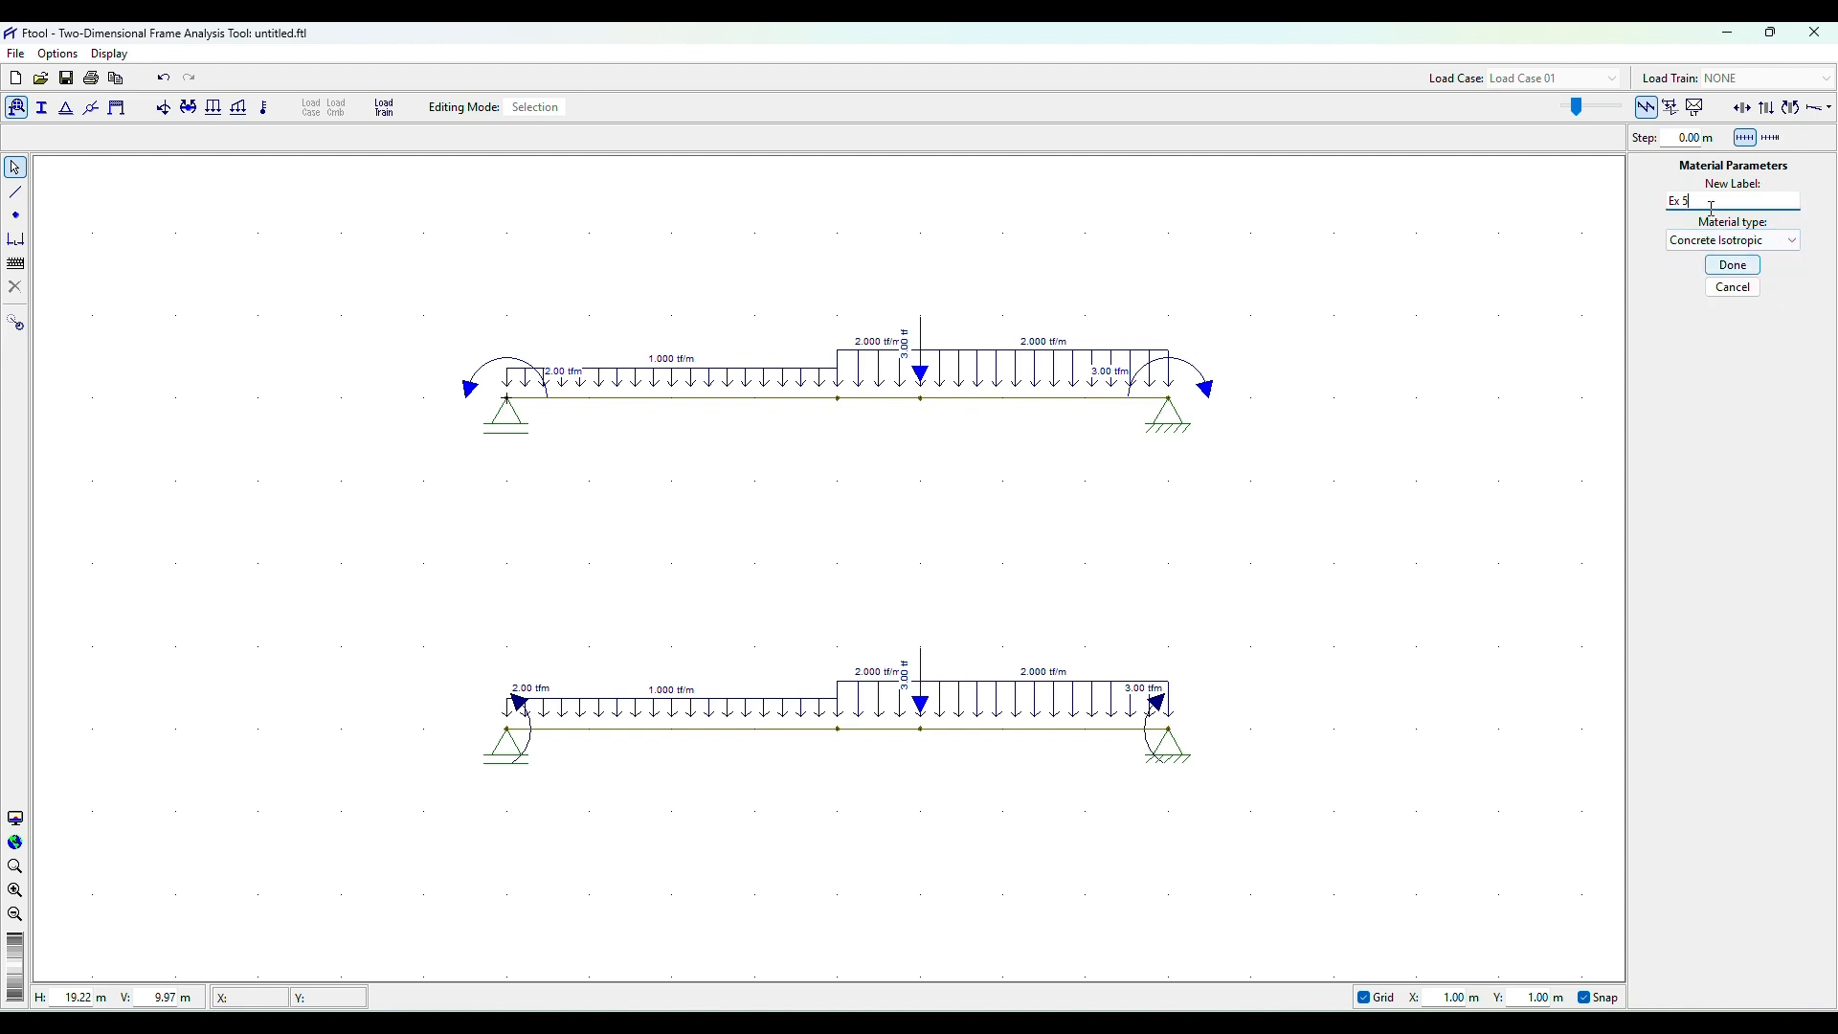
click(1748, 270)
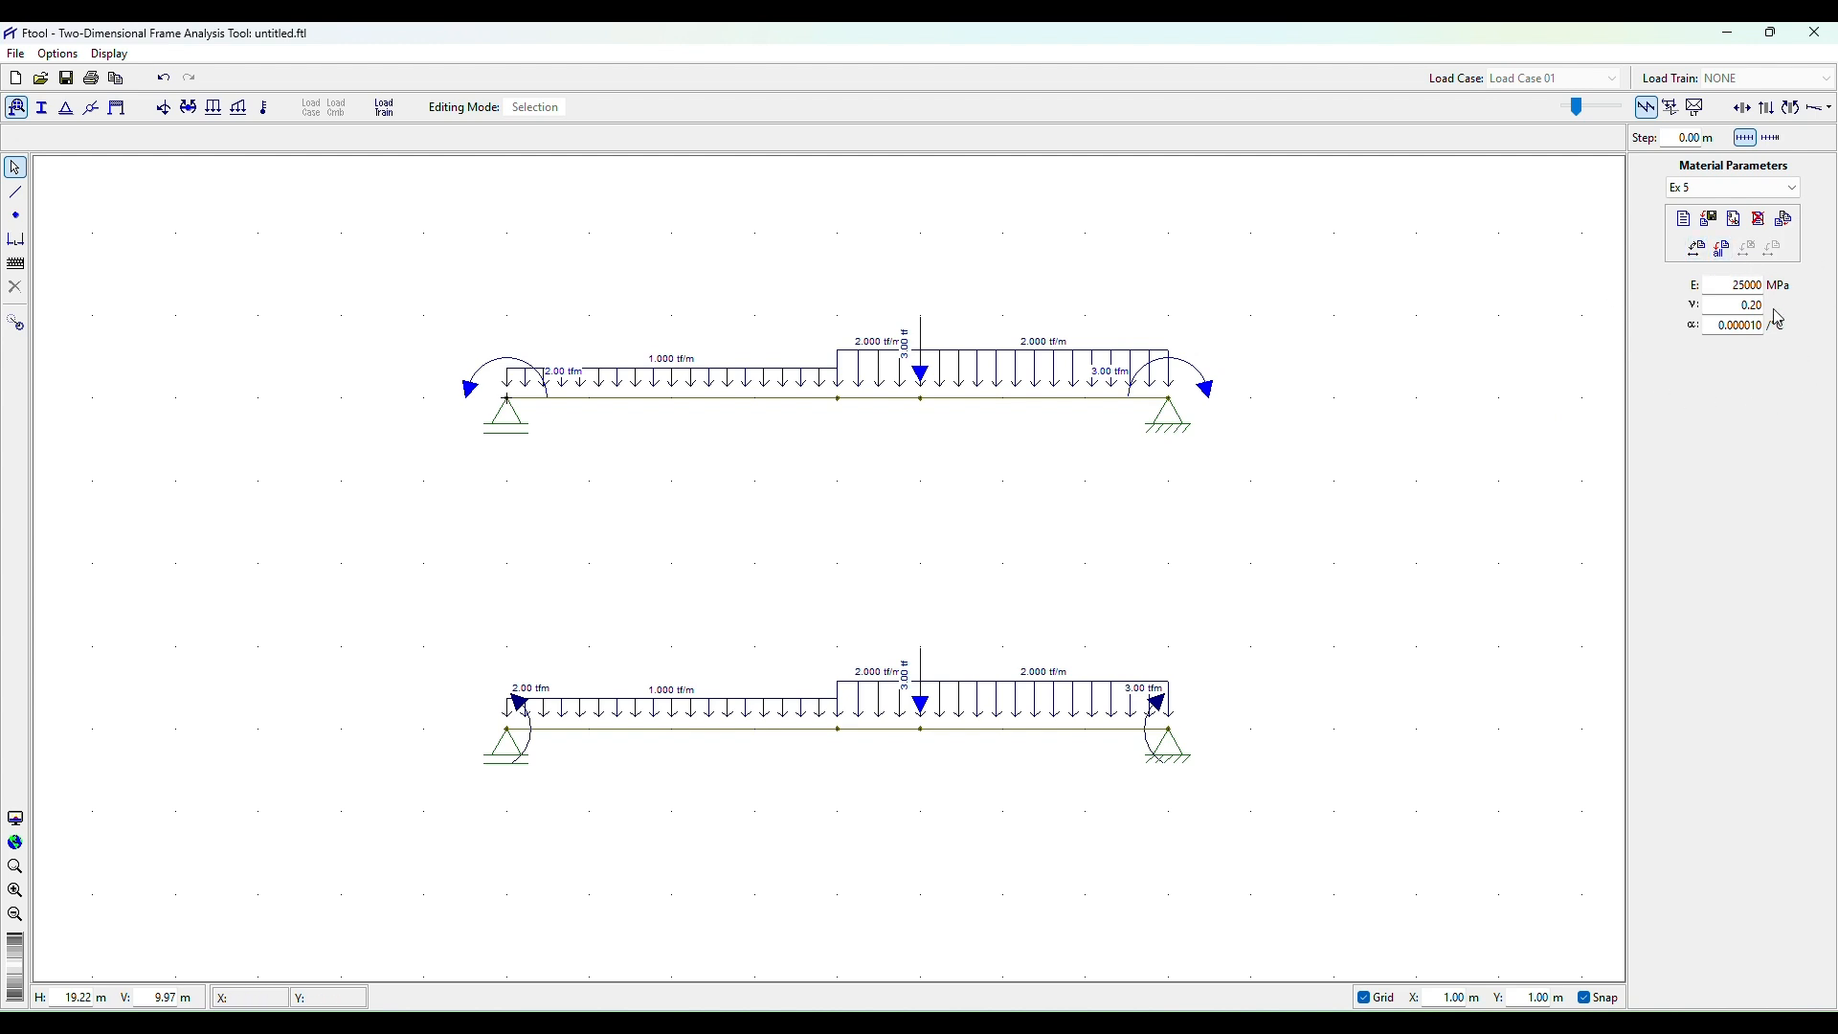
click(1726, 256)
Create a Rectangle section labelled Ex 5 with d of 300 mm and b of 200 mm, and apply it to all members.
click(39, 113)
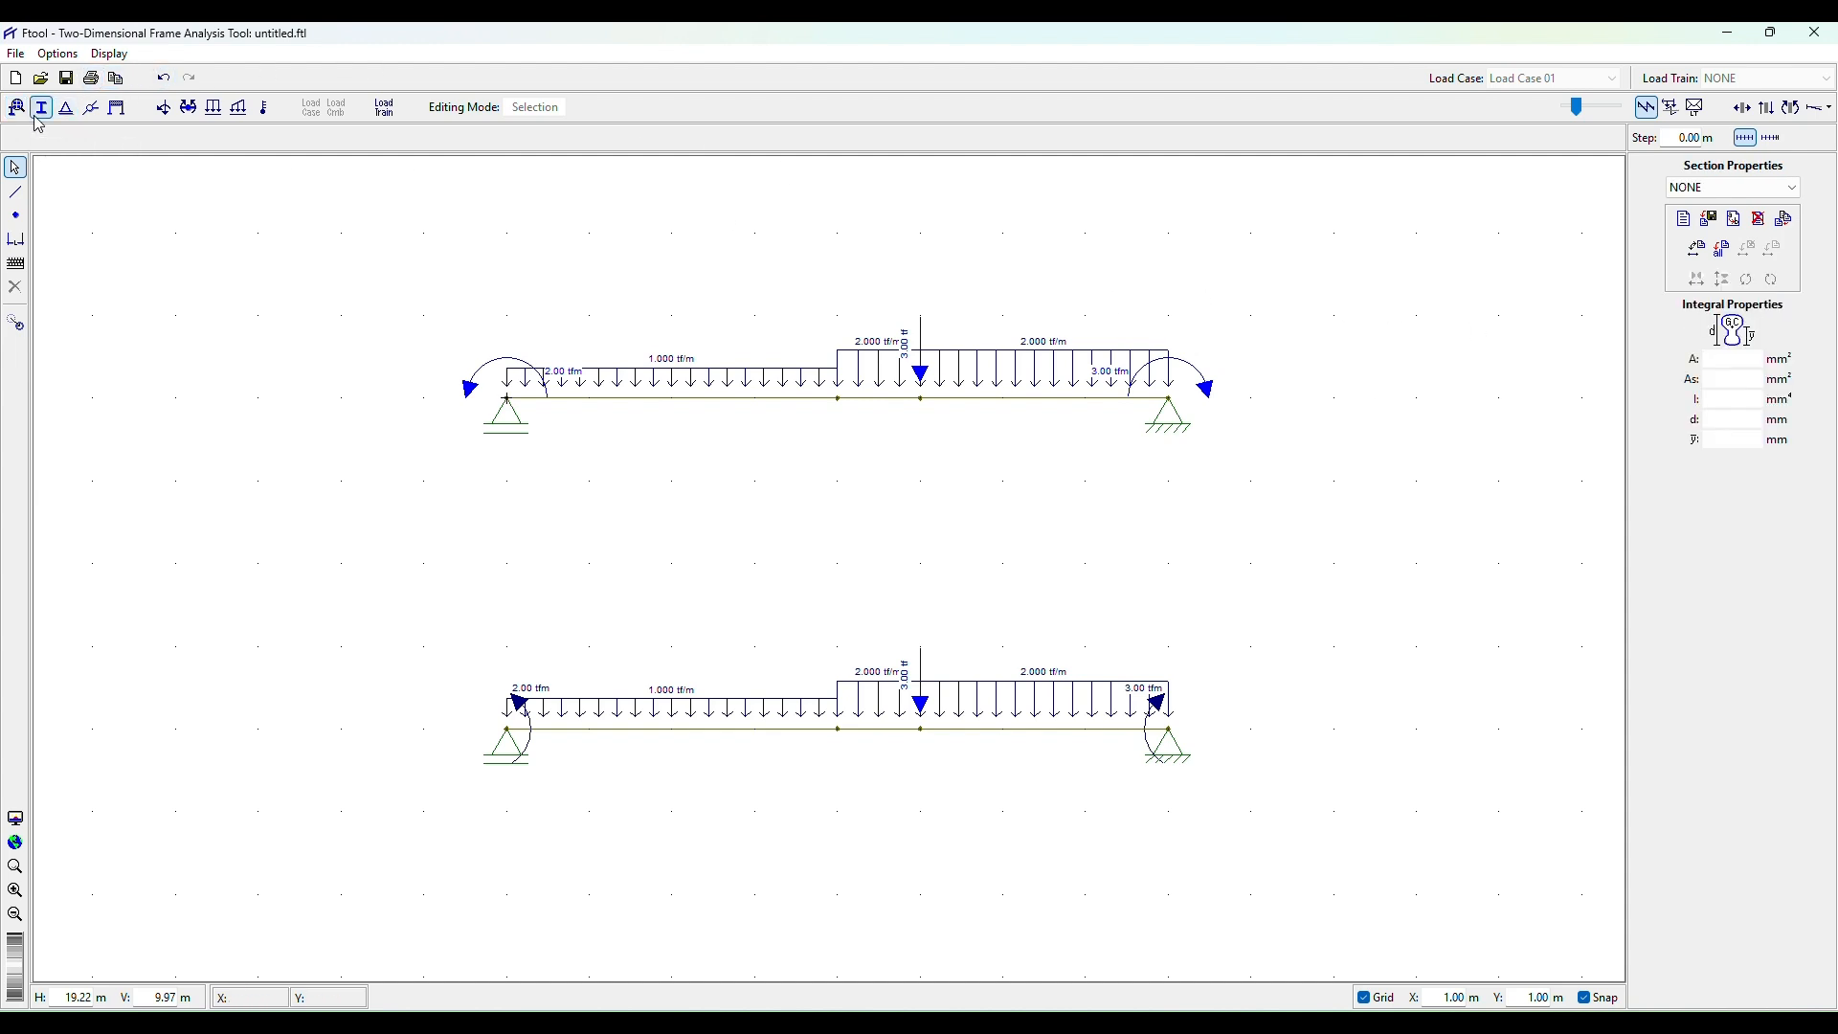
click(1686, 221)
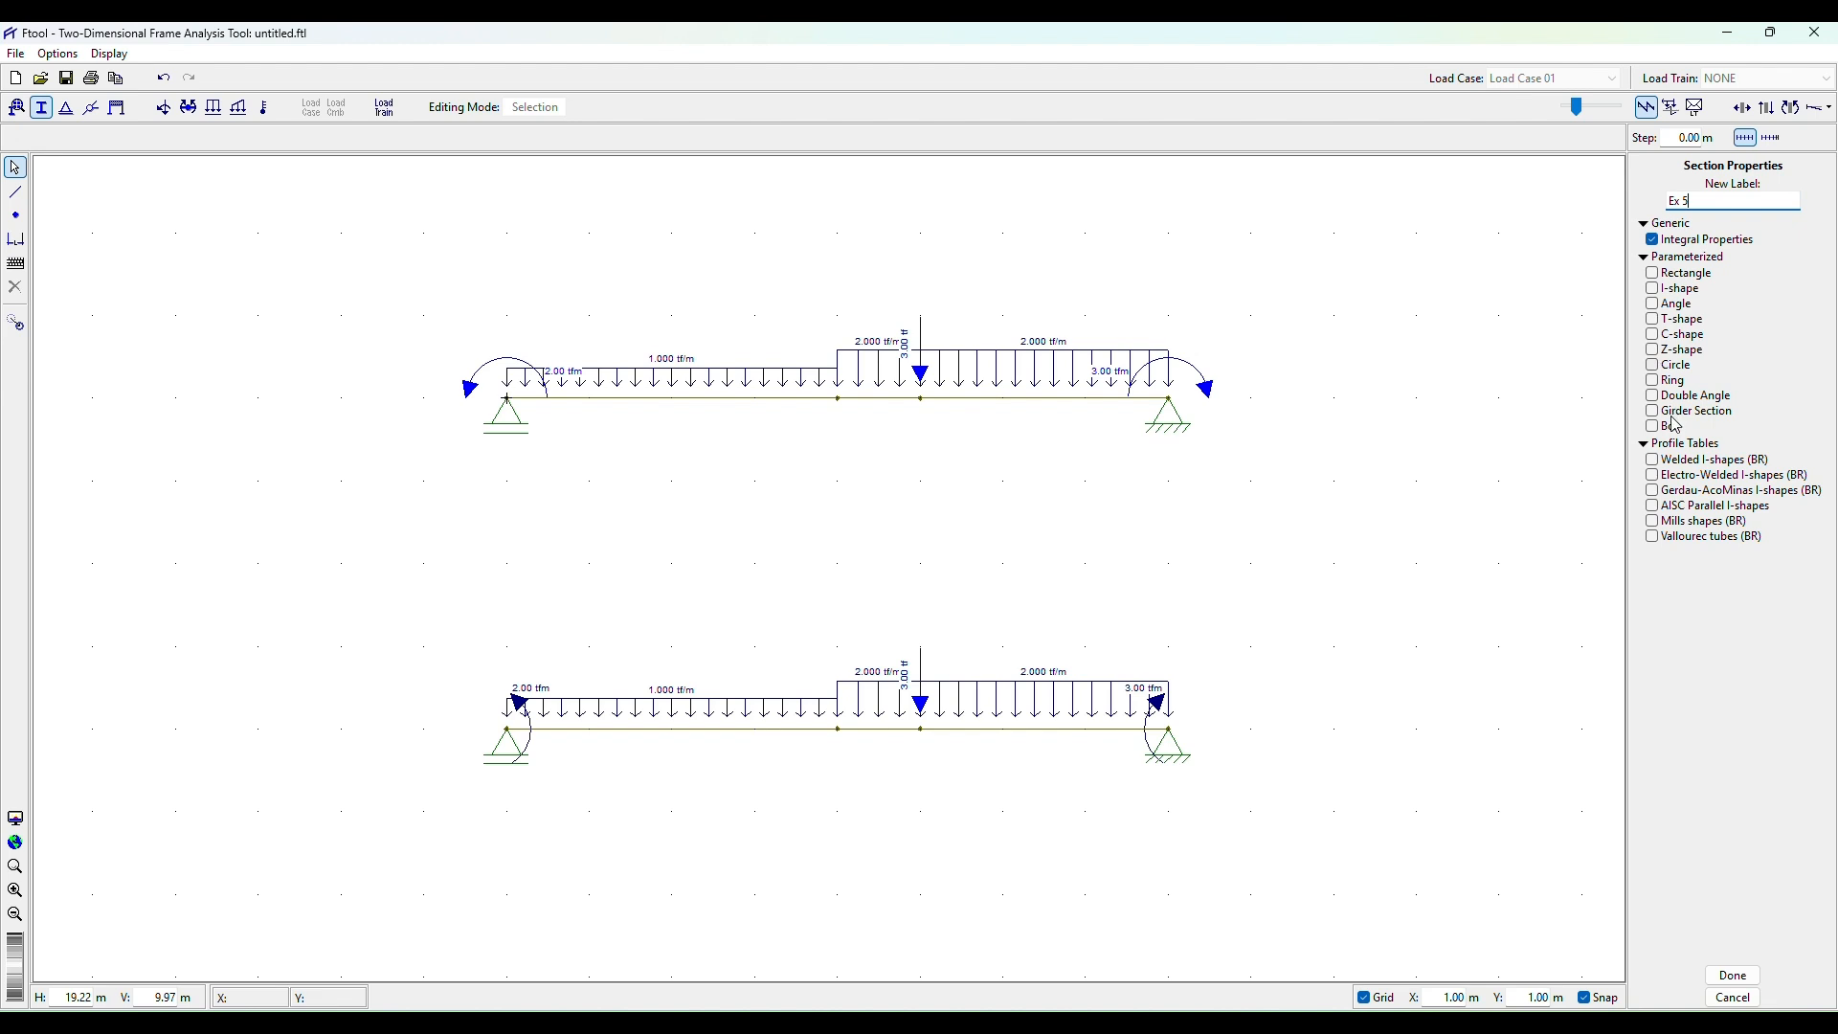
click(1654, 274)
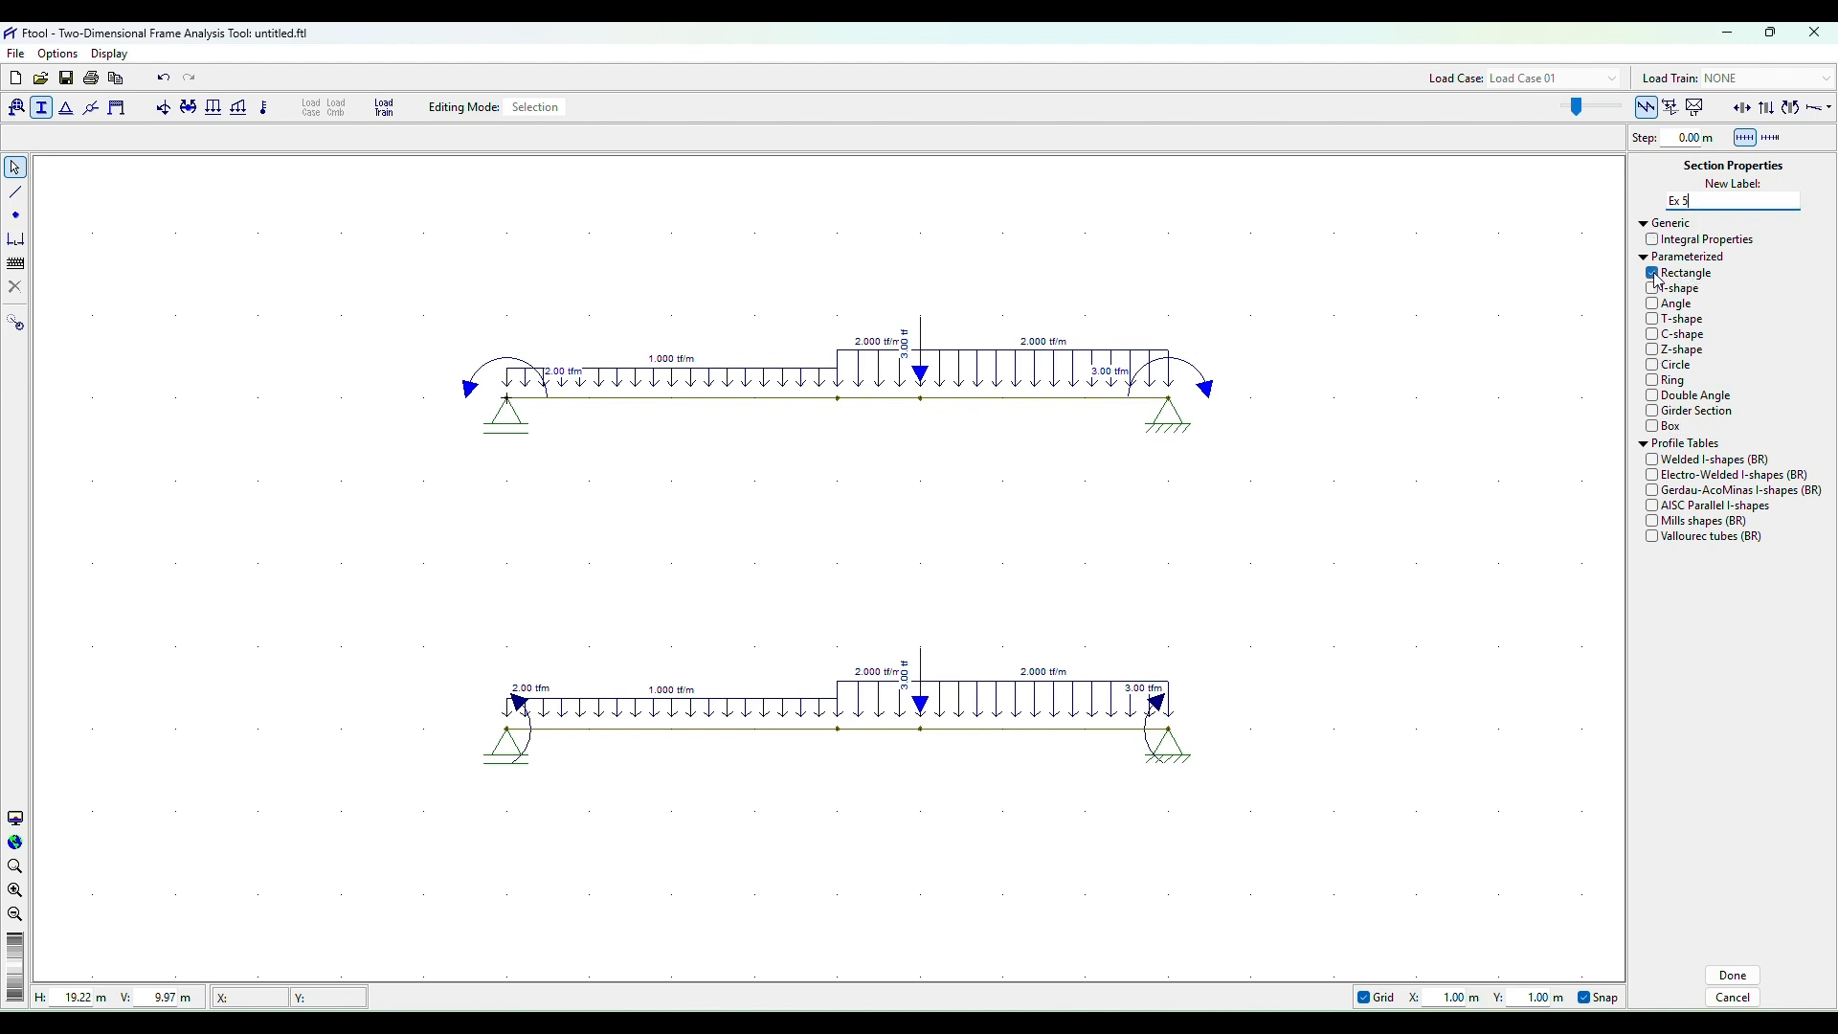
click(1752, 981)
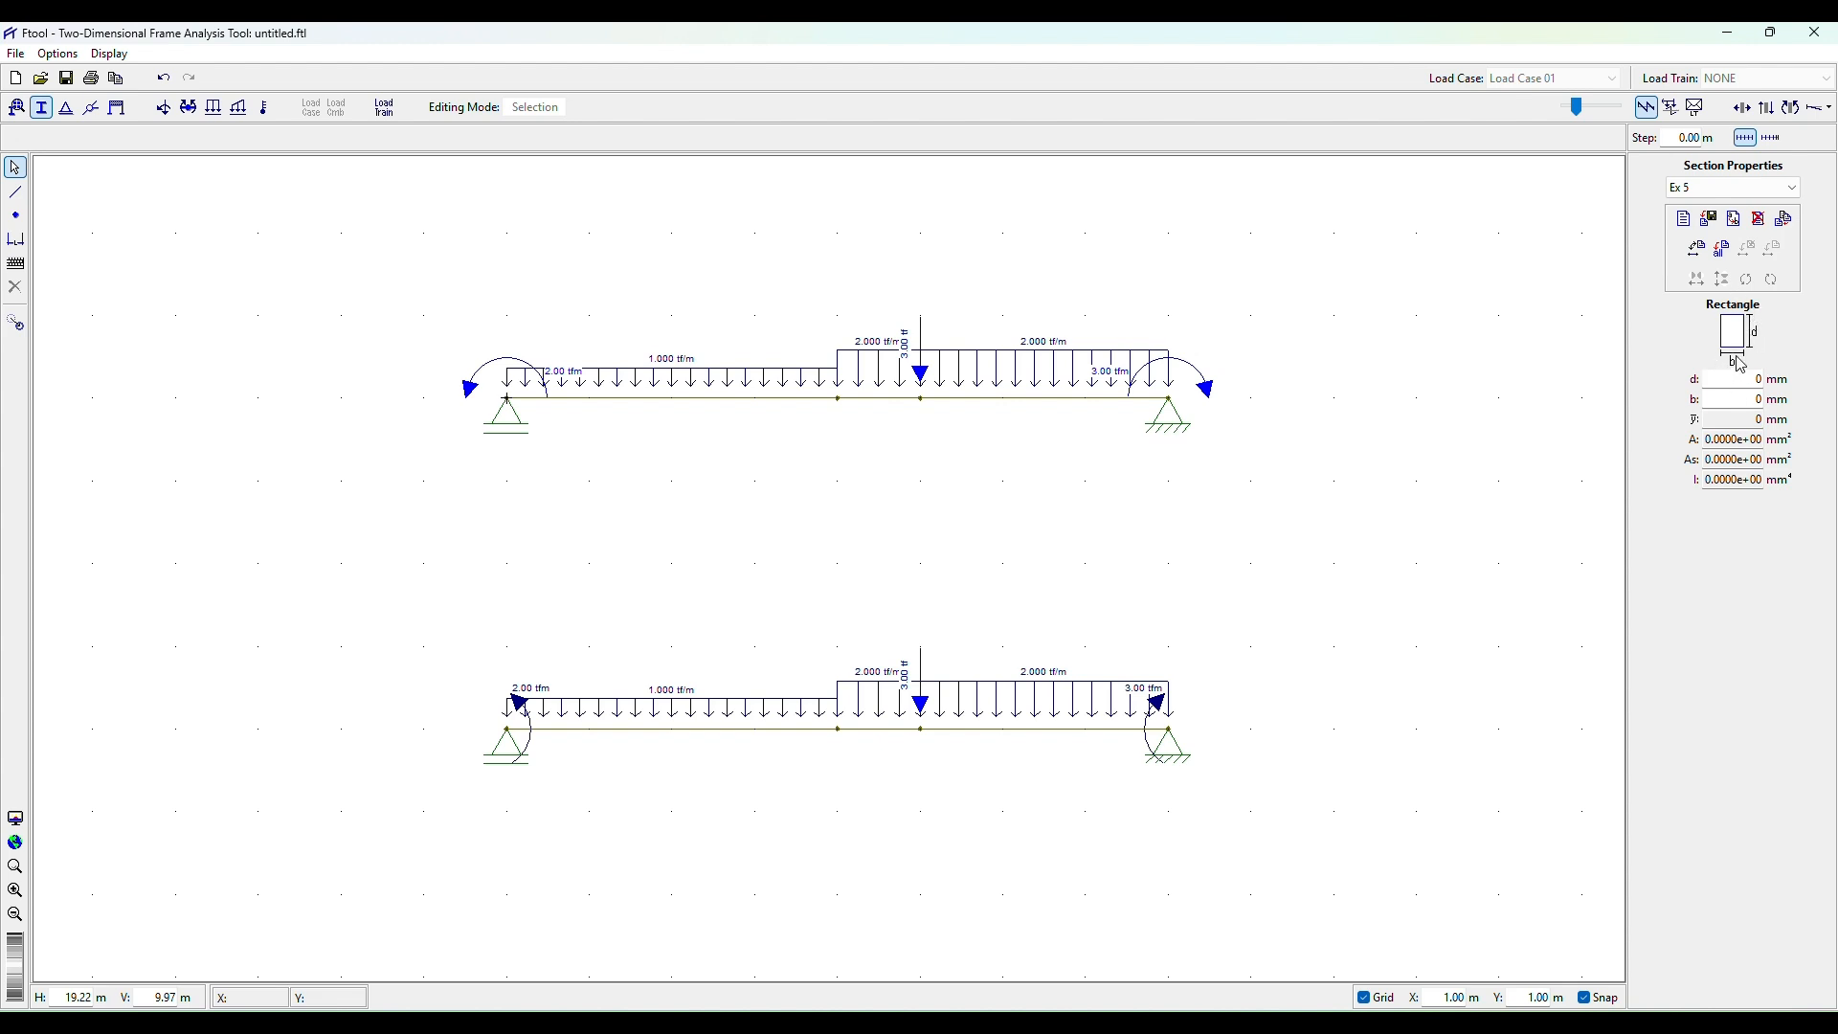
double_click(1751, 380)
text(300)
key(Tab)
click(1723, 250)
Request the axial force results and save the model as ex 6 in the Minicurso folder.
key(ctrl+s)
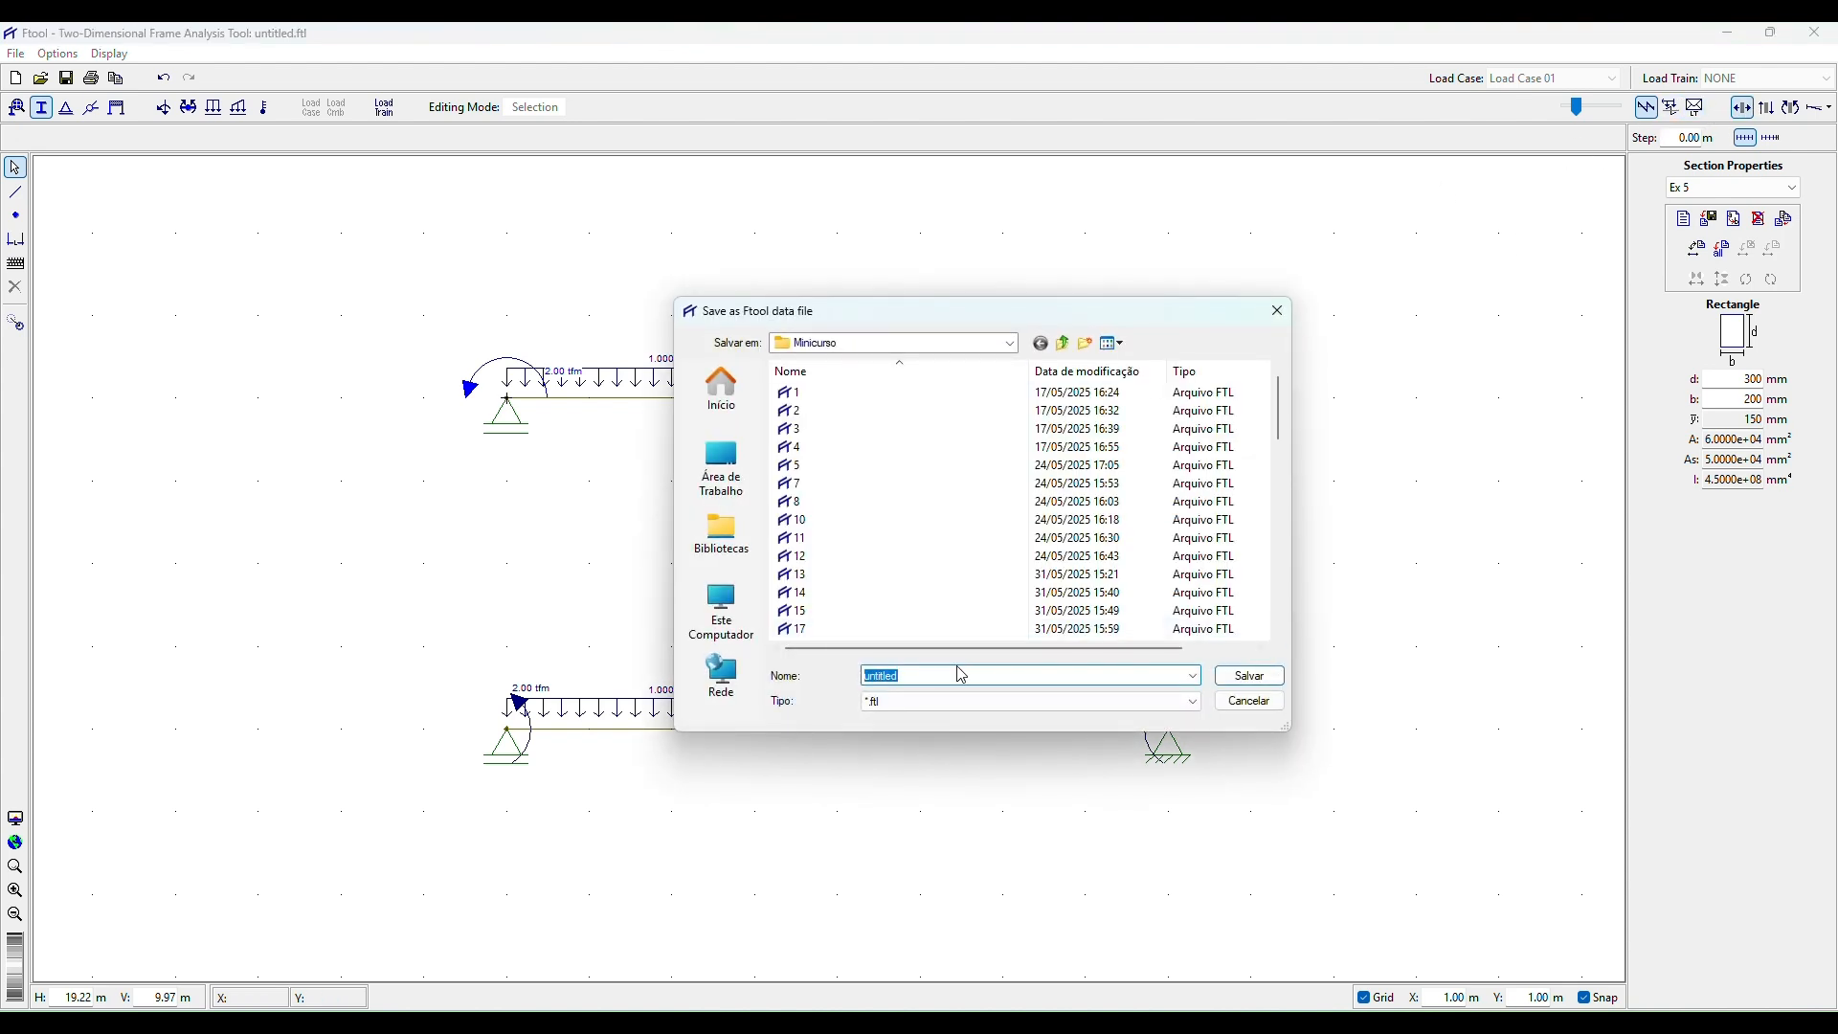
scroll(915, 599, down, 6)
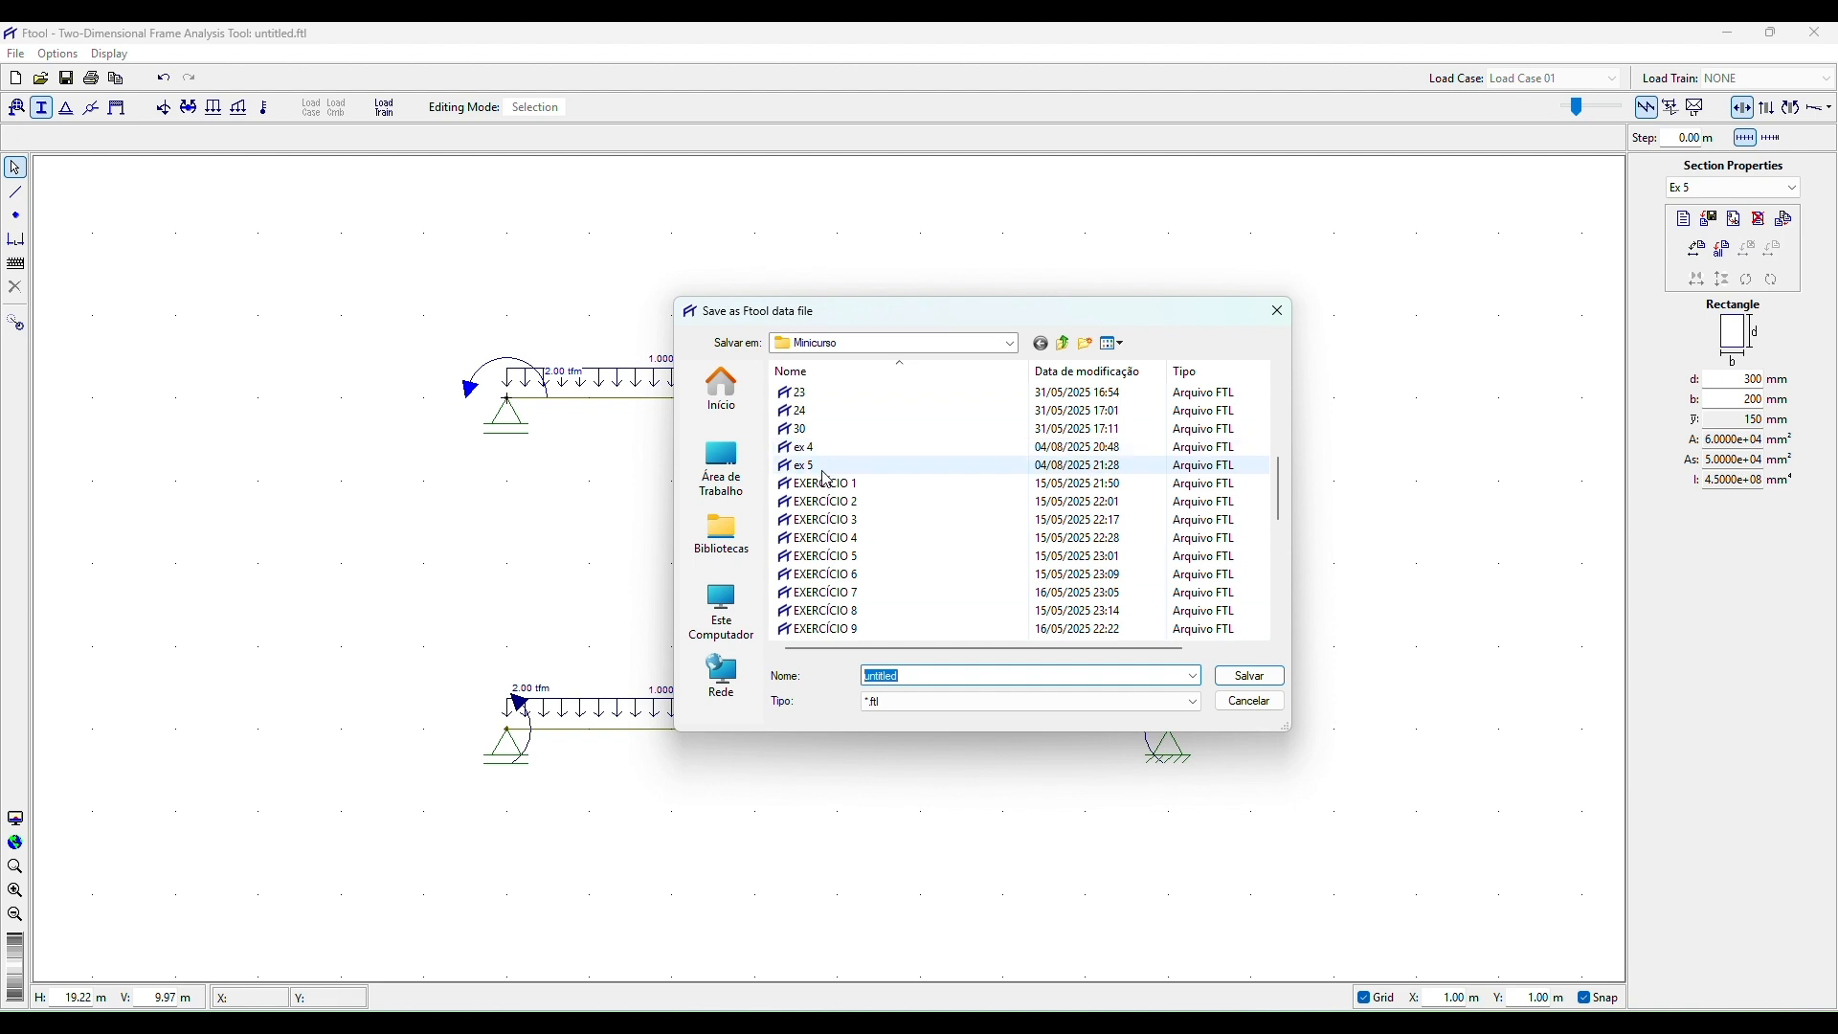
text(ex 5)
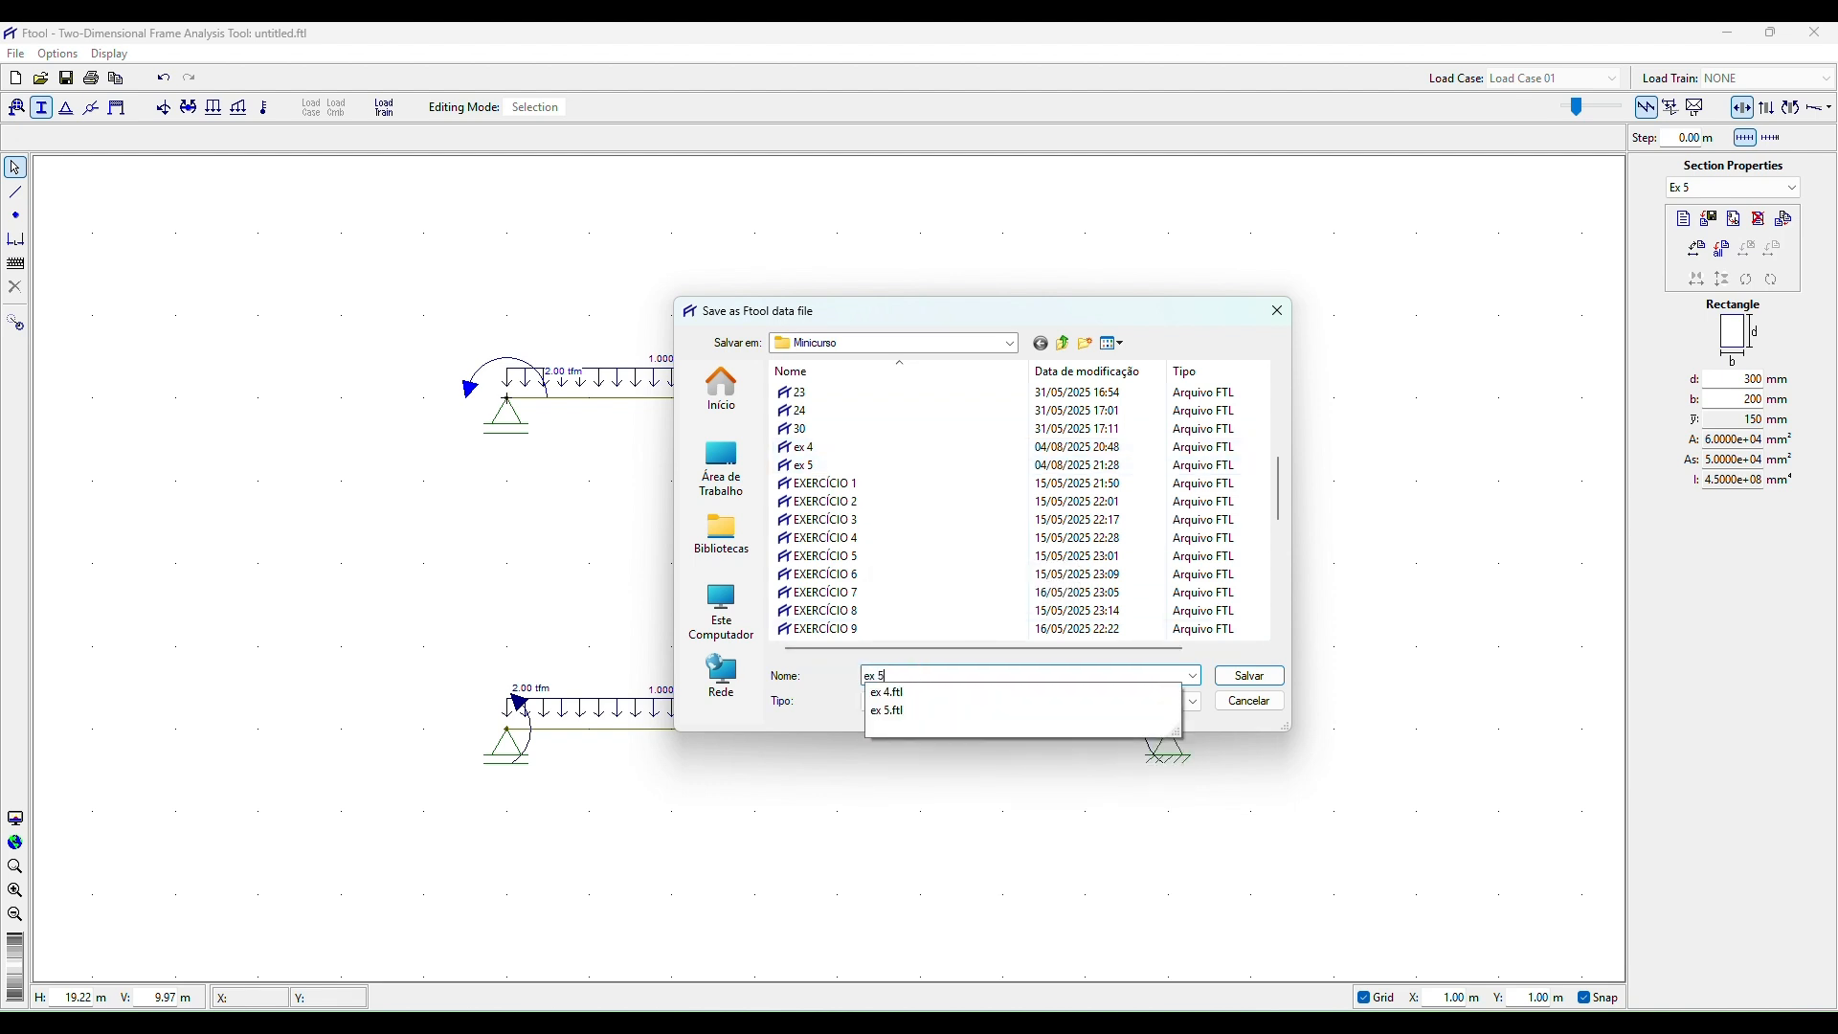
key(BackSpace)
text(6)
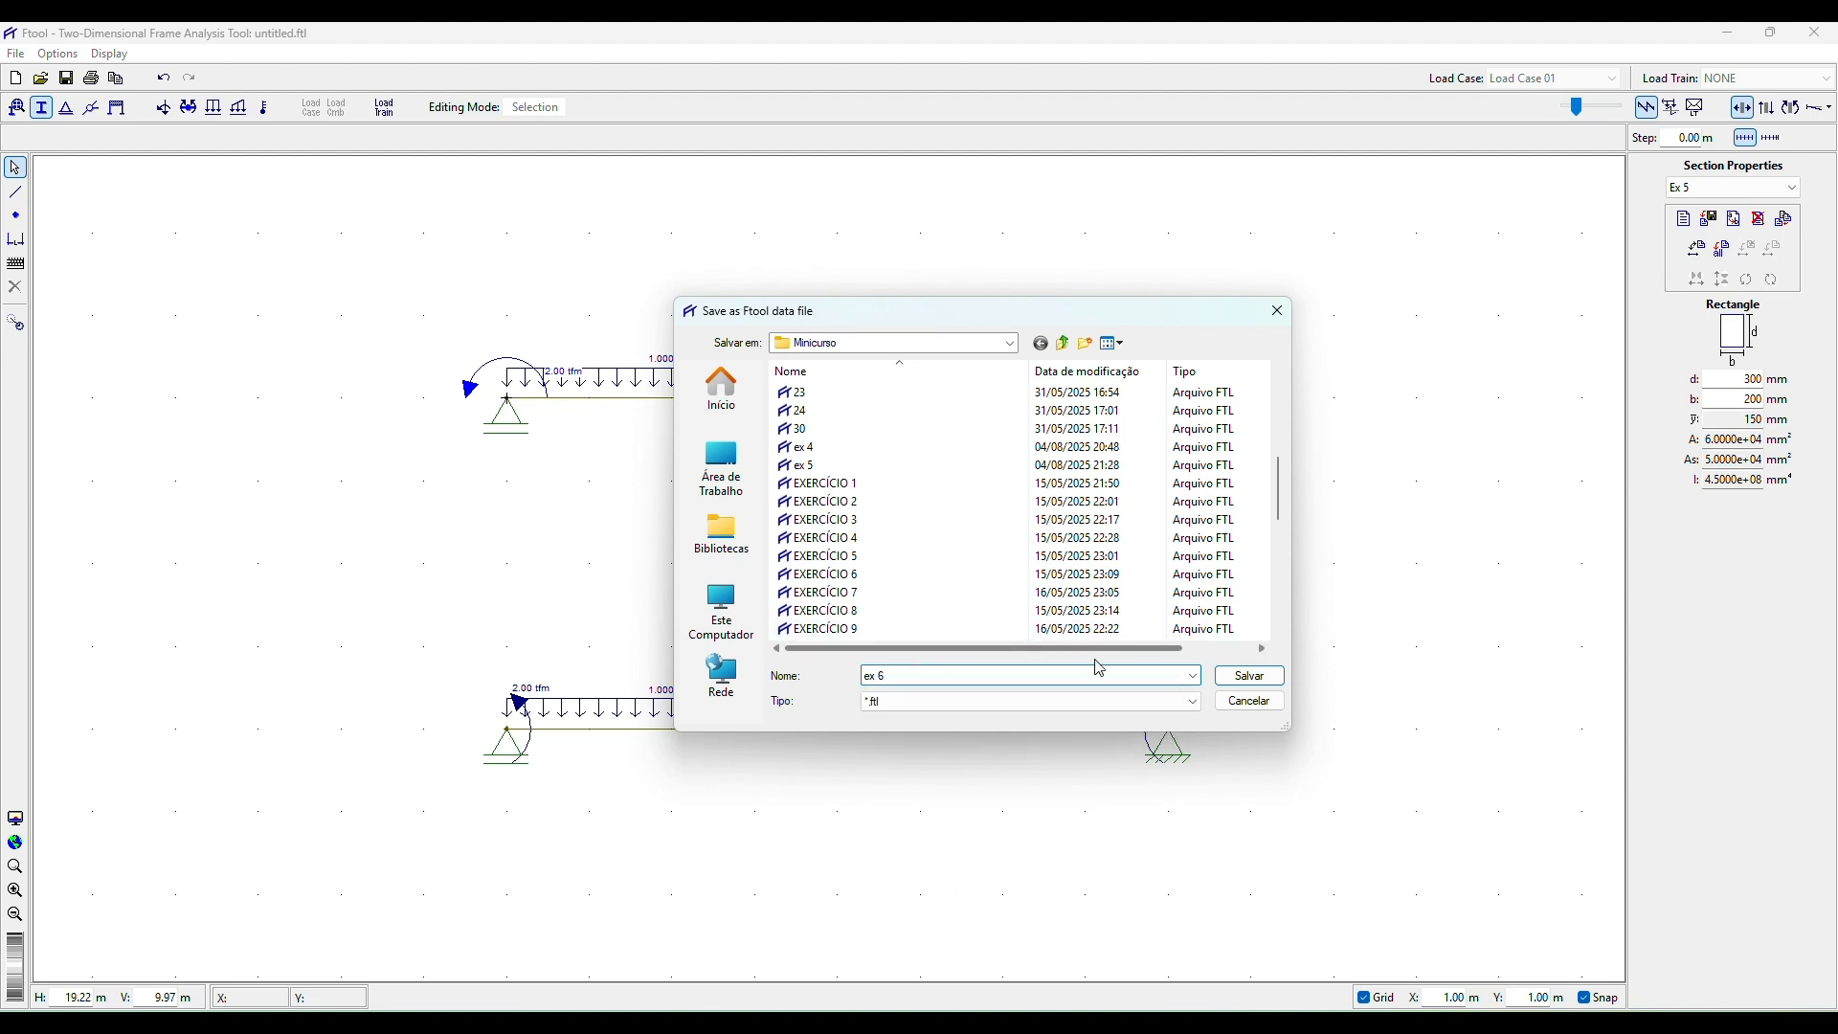
click(1262, 677)
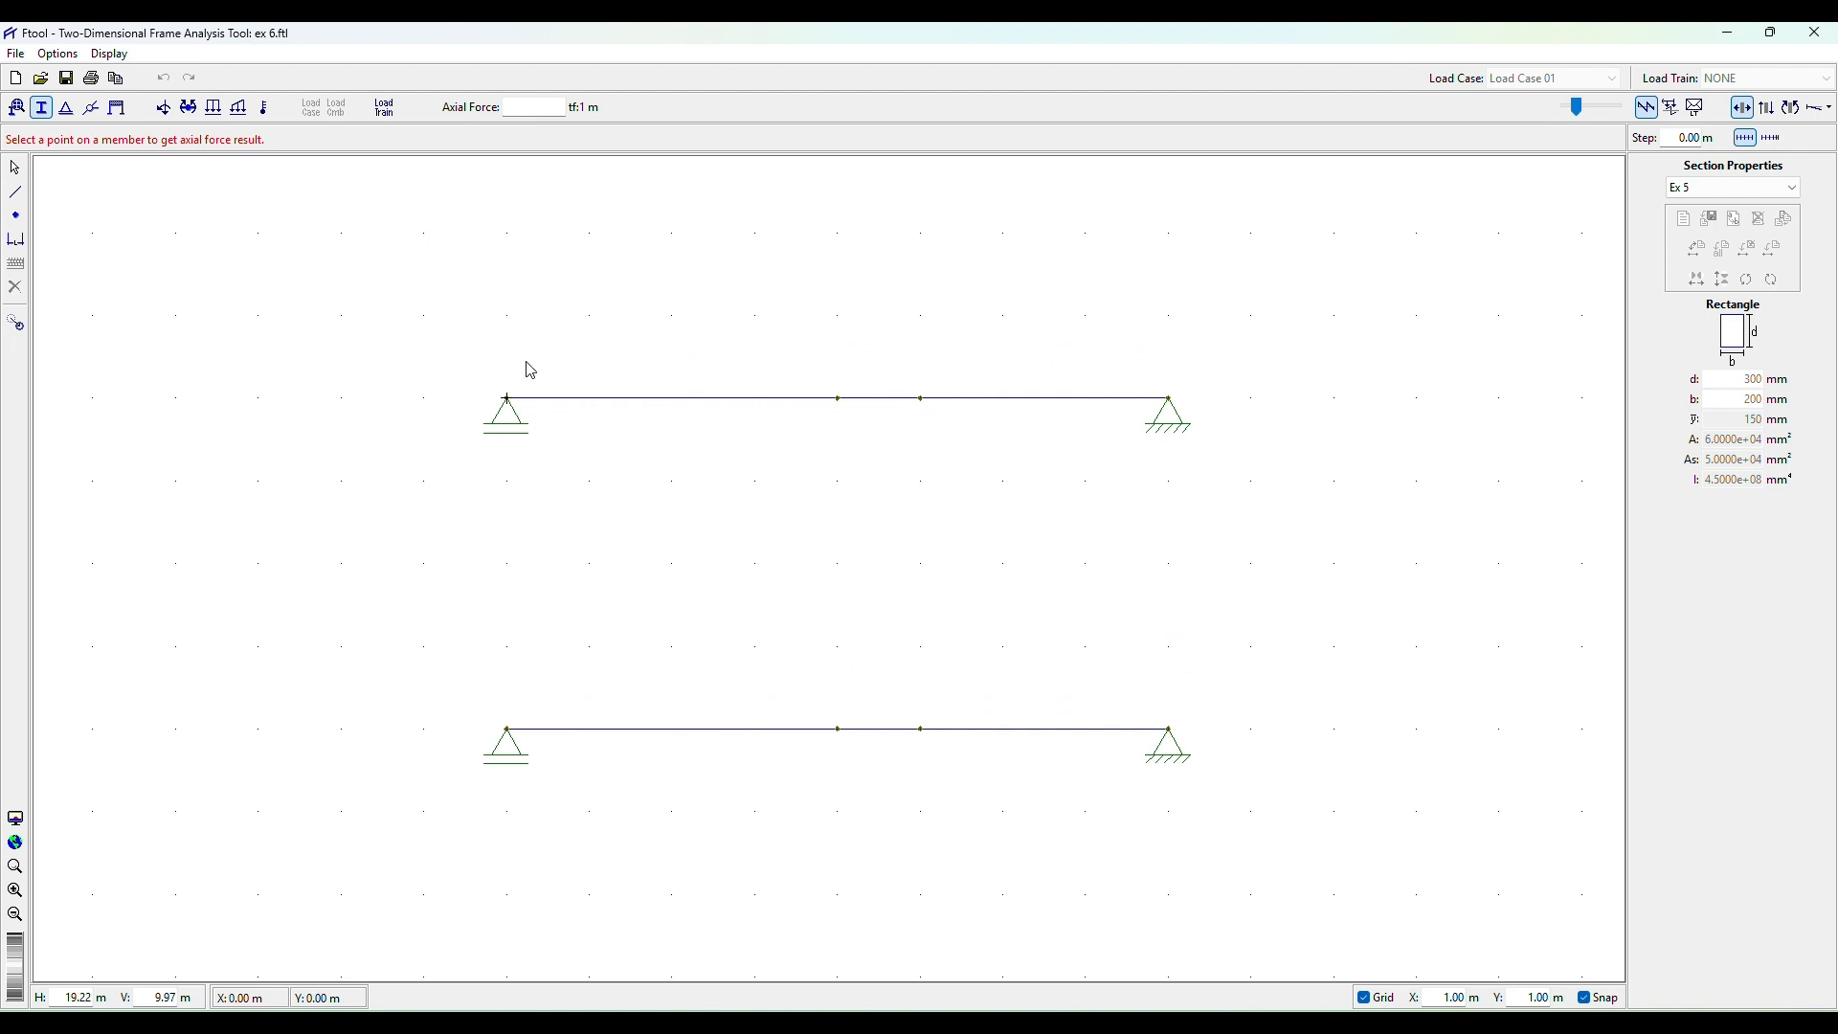
Display the shear force diagrams of both beams and compare them.
click(1760, 113)
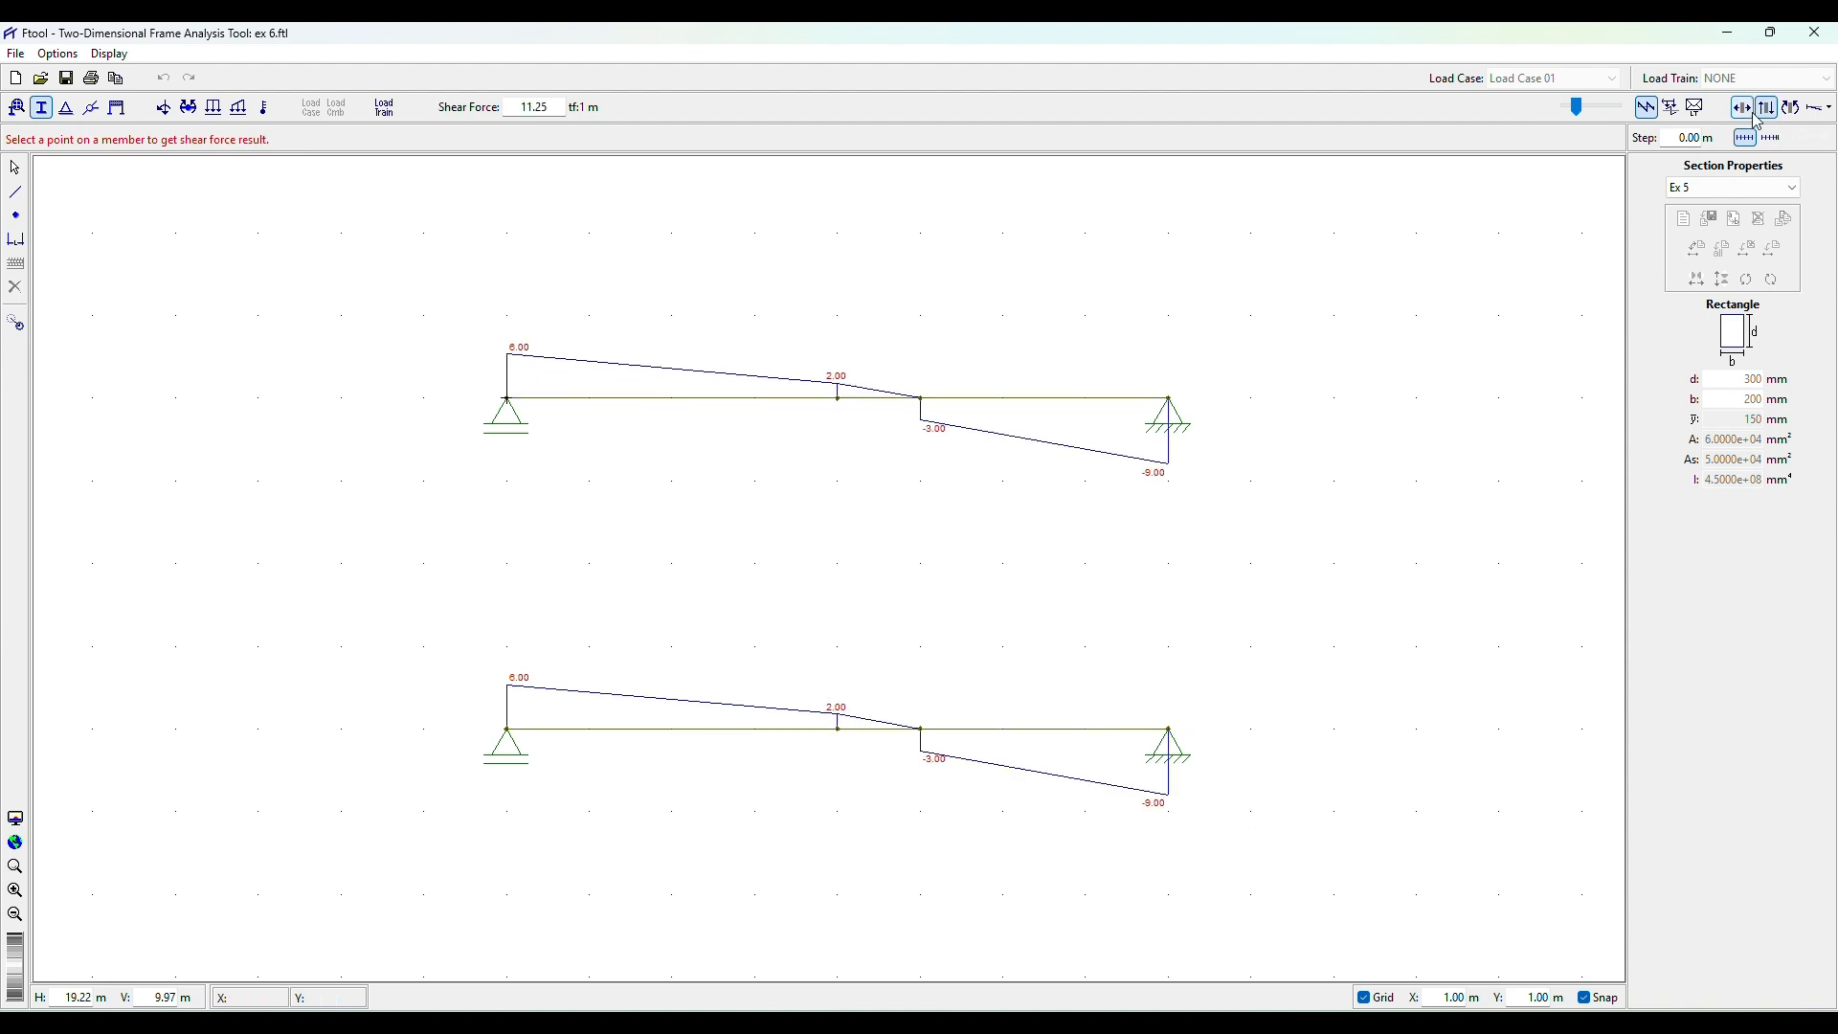
scroll(1089, 512, up, 1)
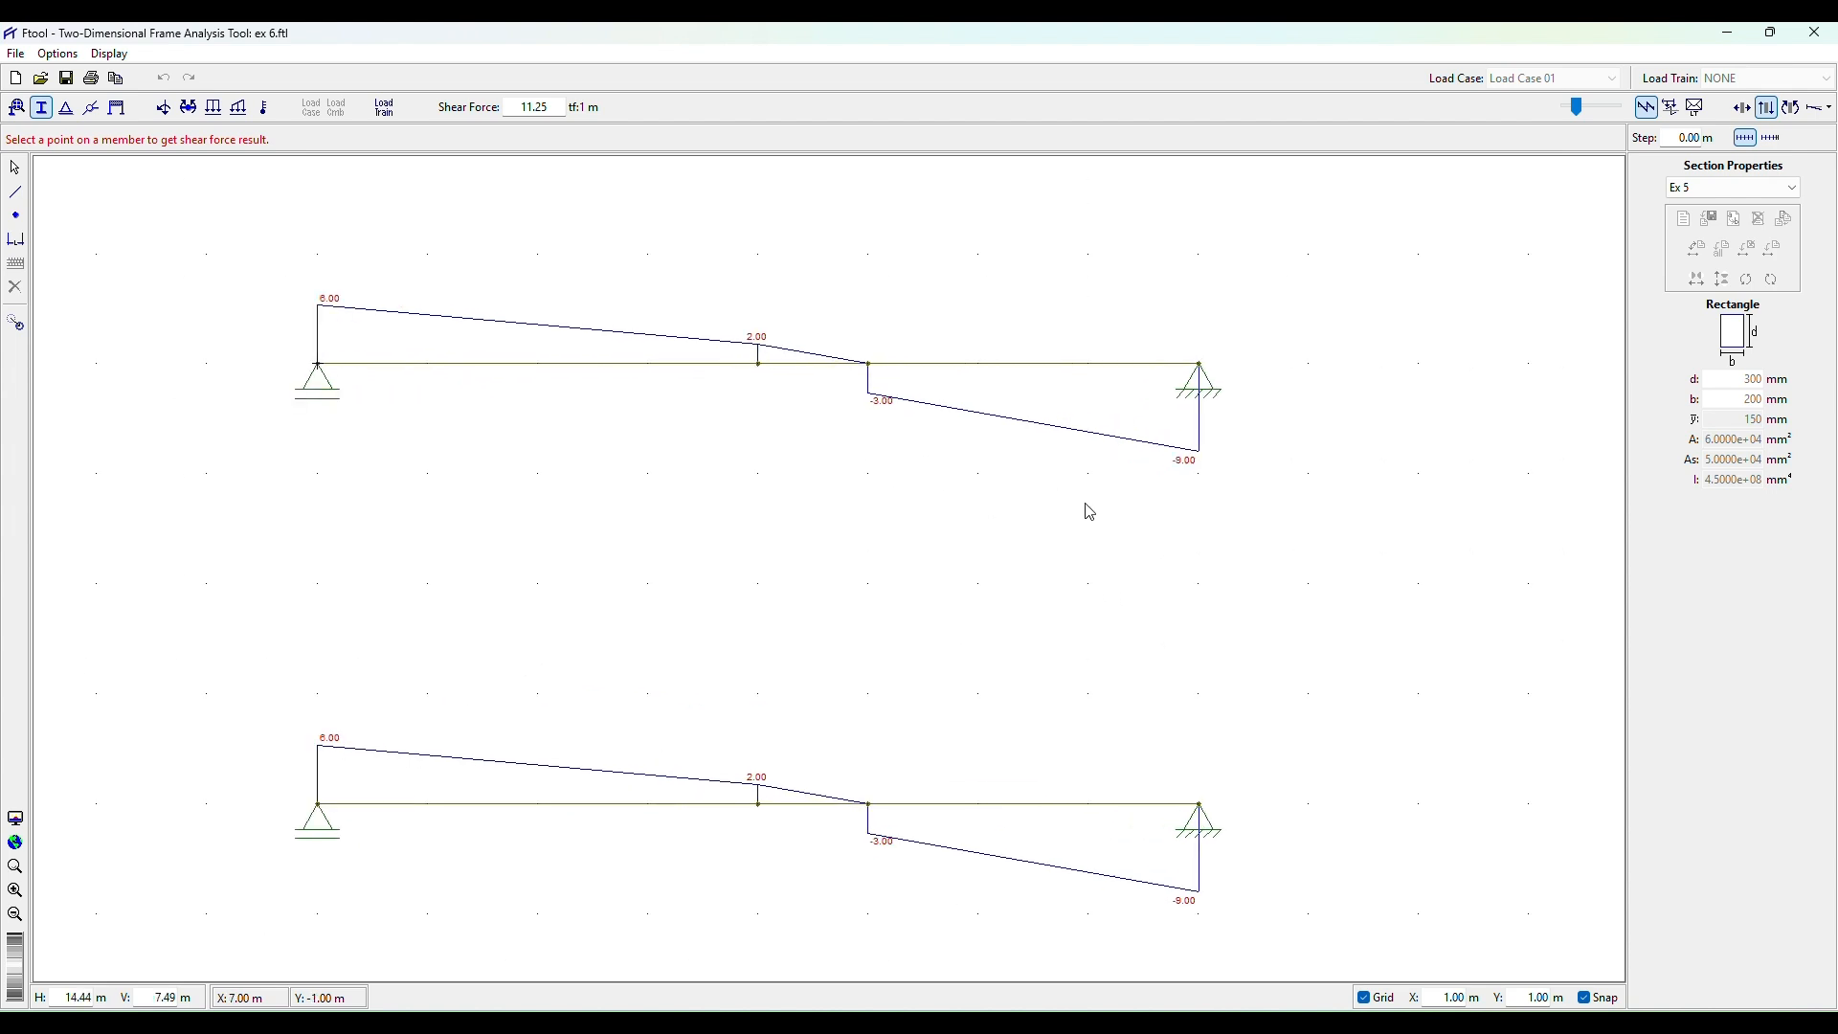
drag(911, 501, 973, 518)
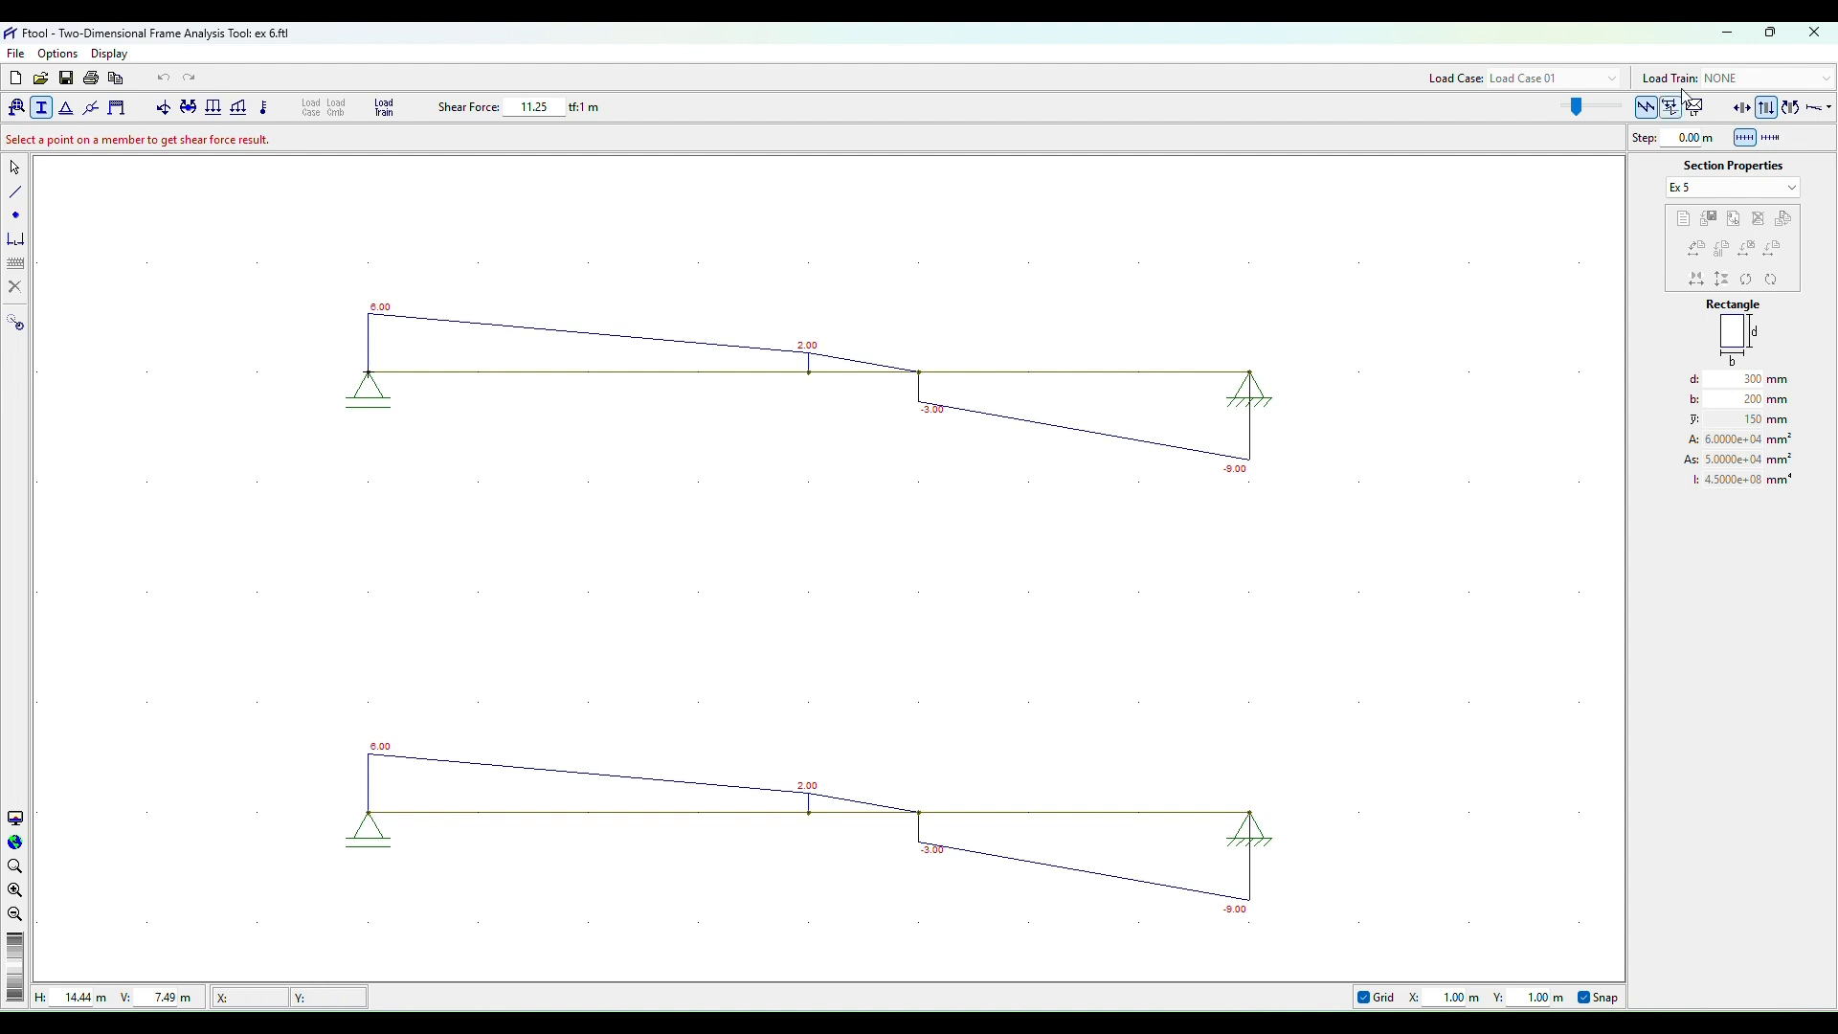
Display the bending moment diagrams and query the moment at the lower beam's point load node.
click(1793, 108)
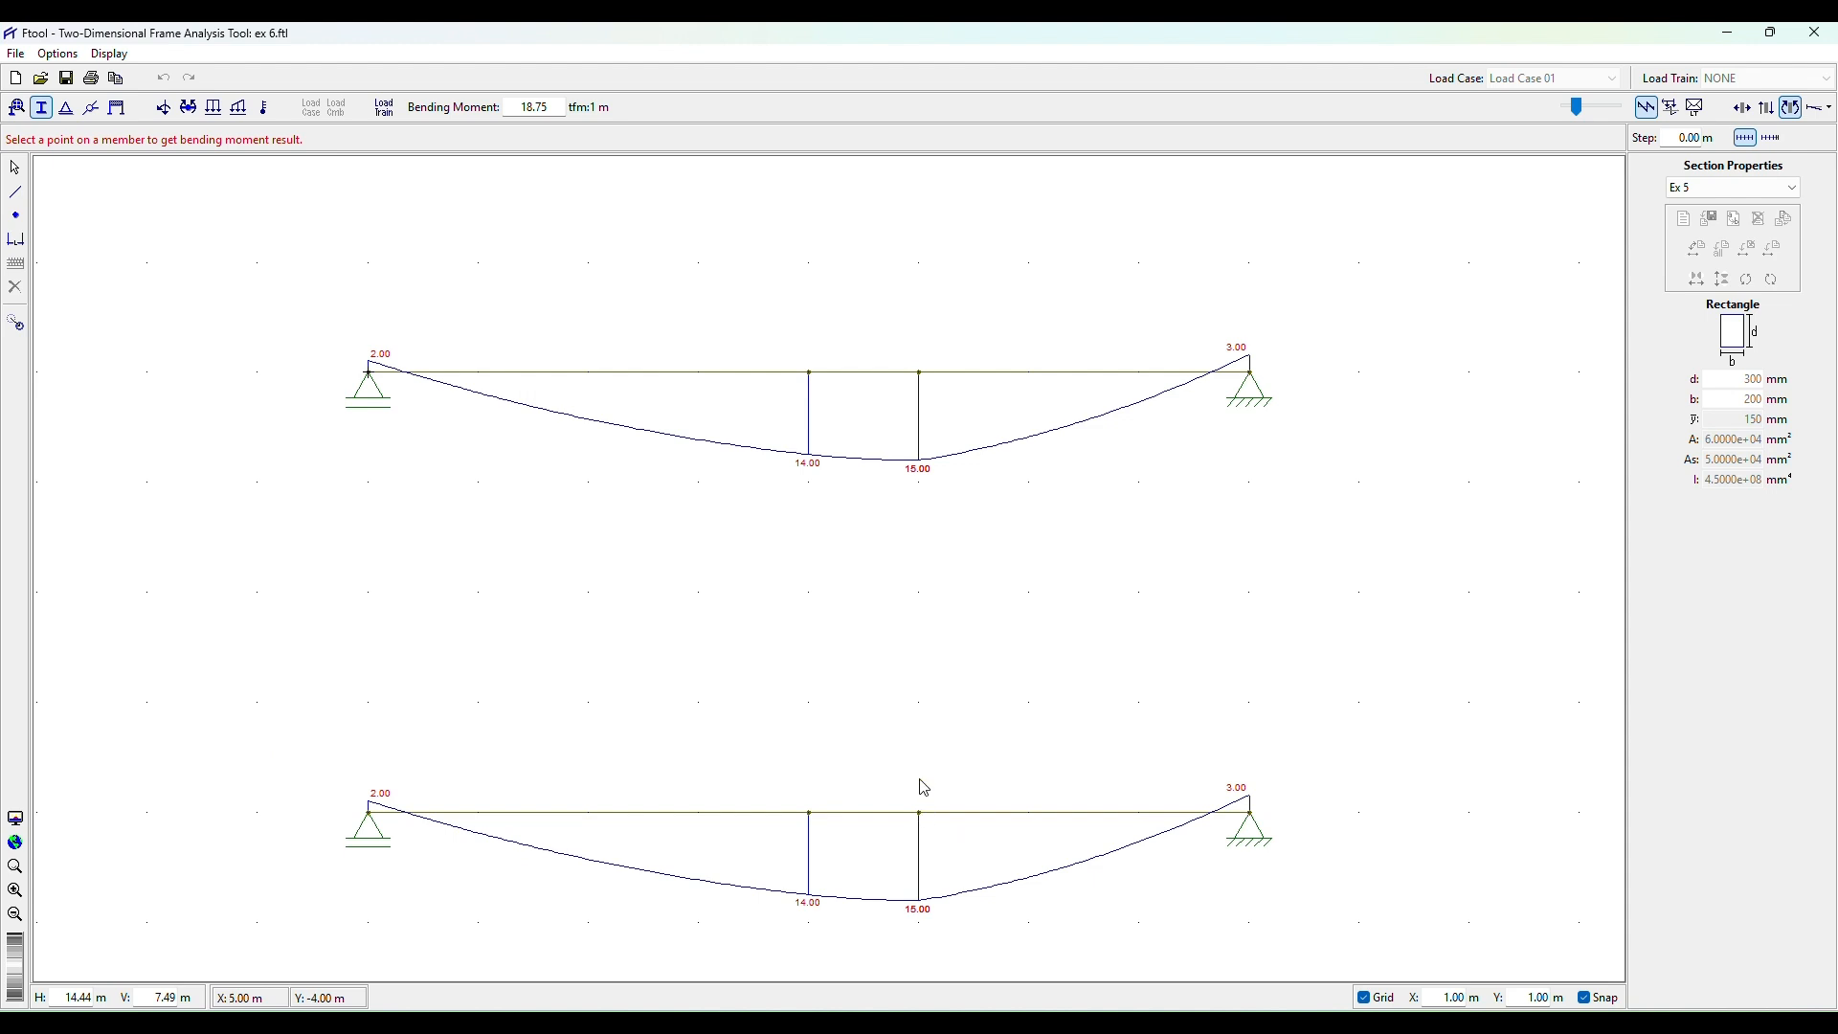
click(921, 821)
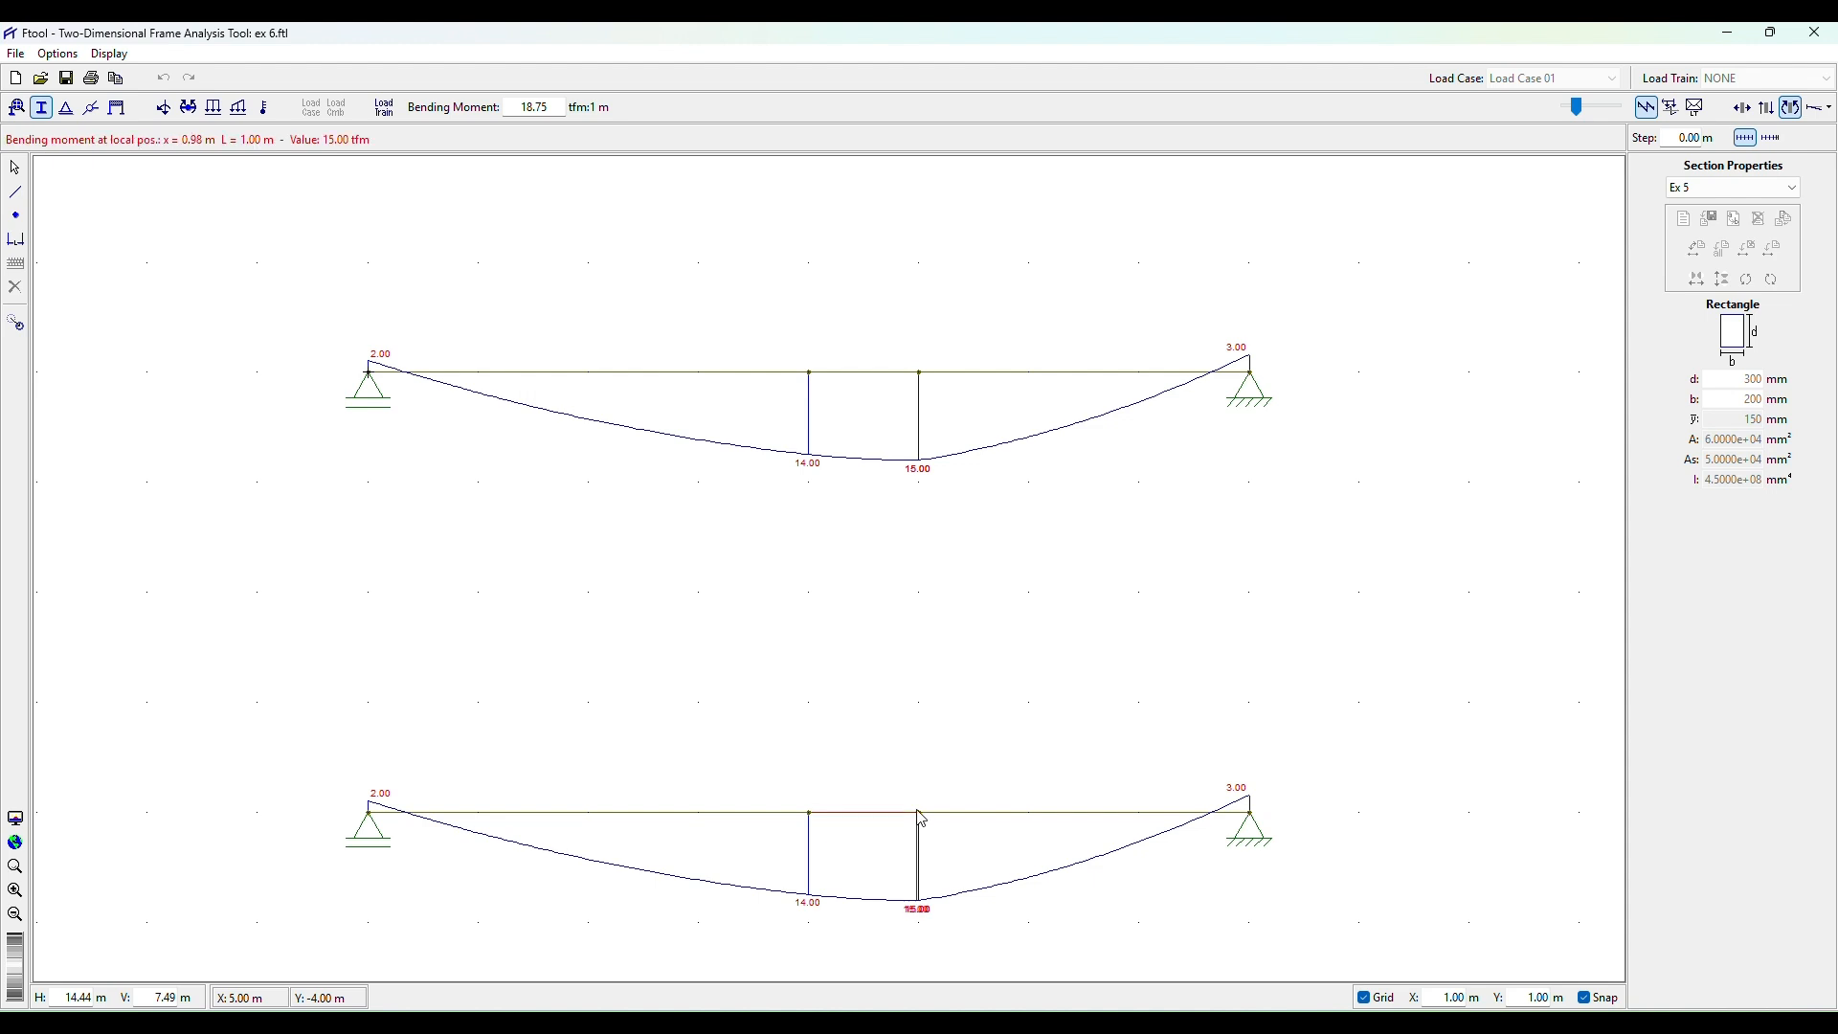
click(926, 821)
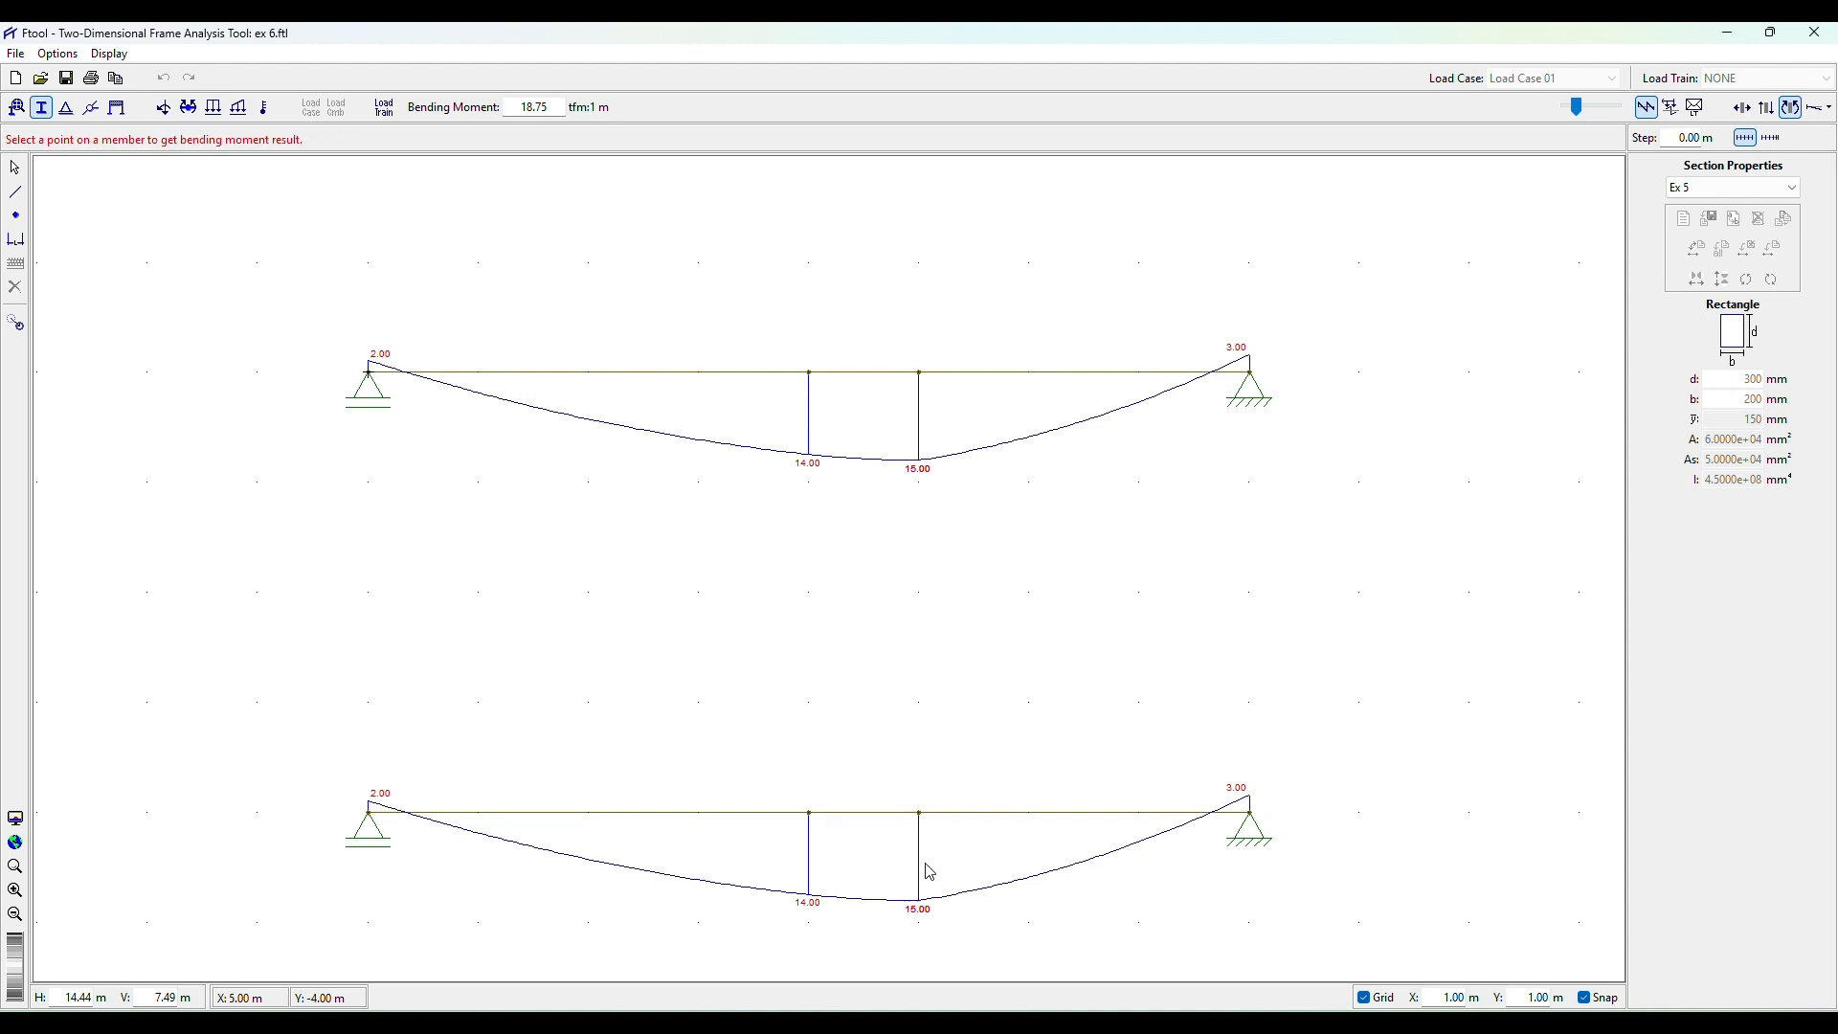
Show the support reactions with their values and set the text display size to Medium.
click(109, 53)
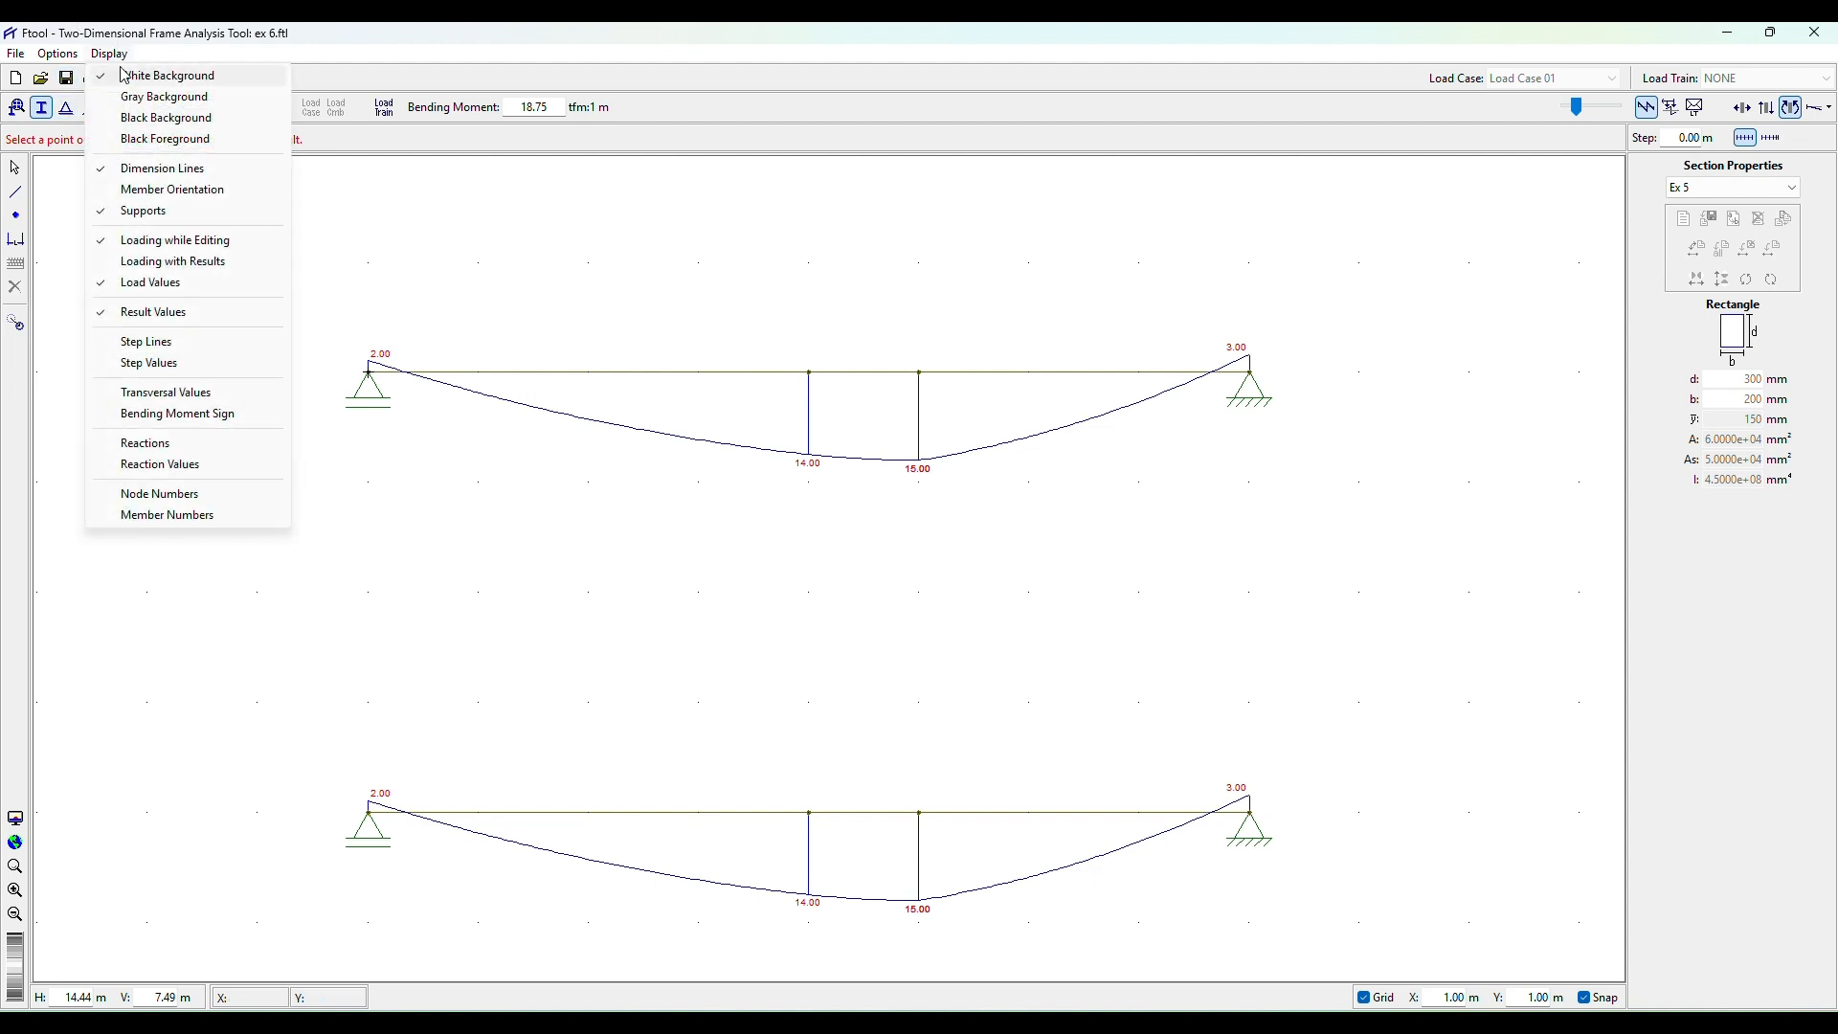
click(191, 467)
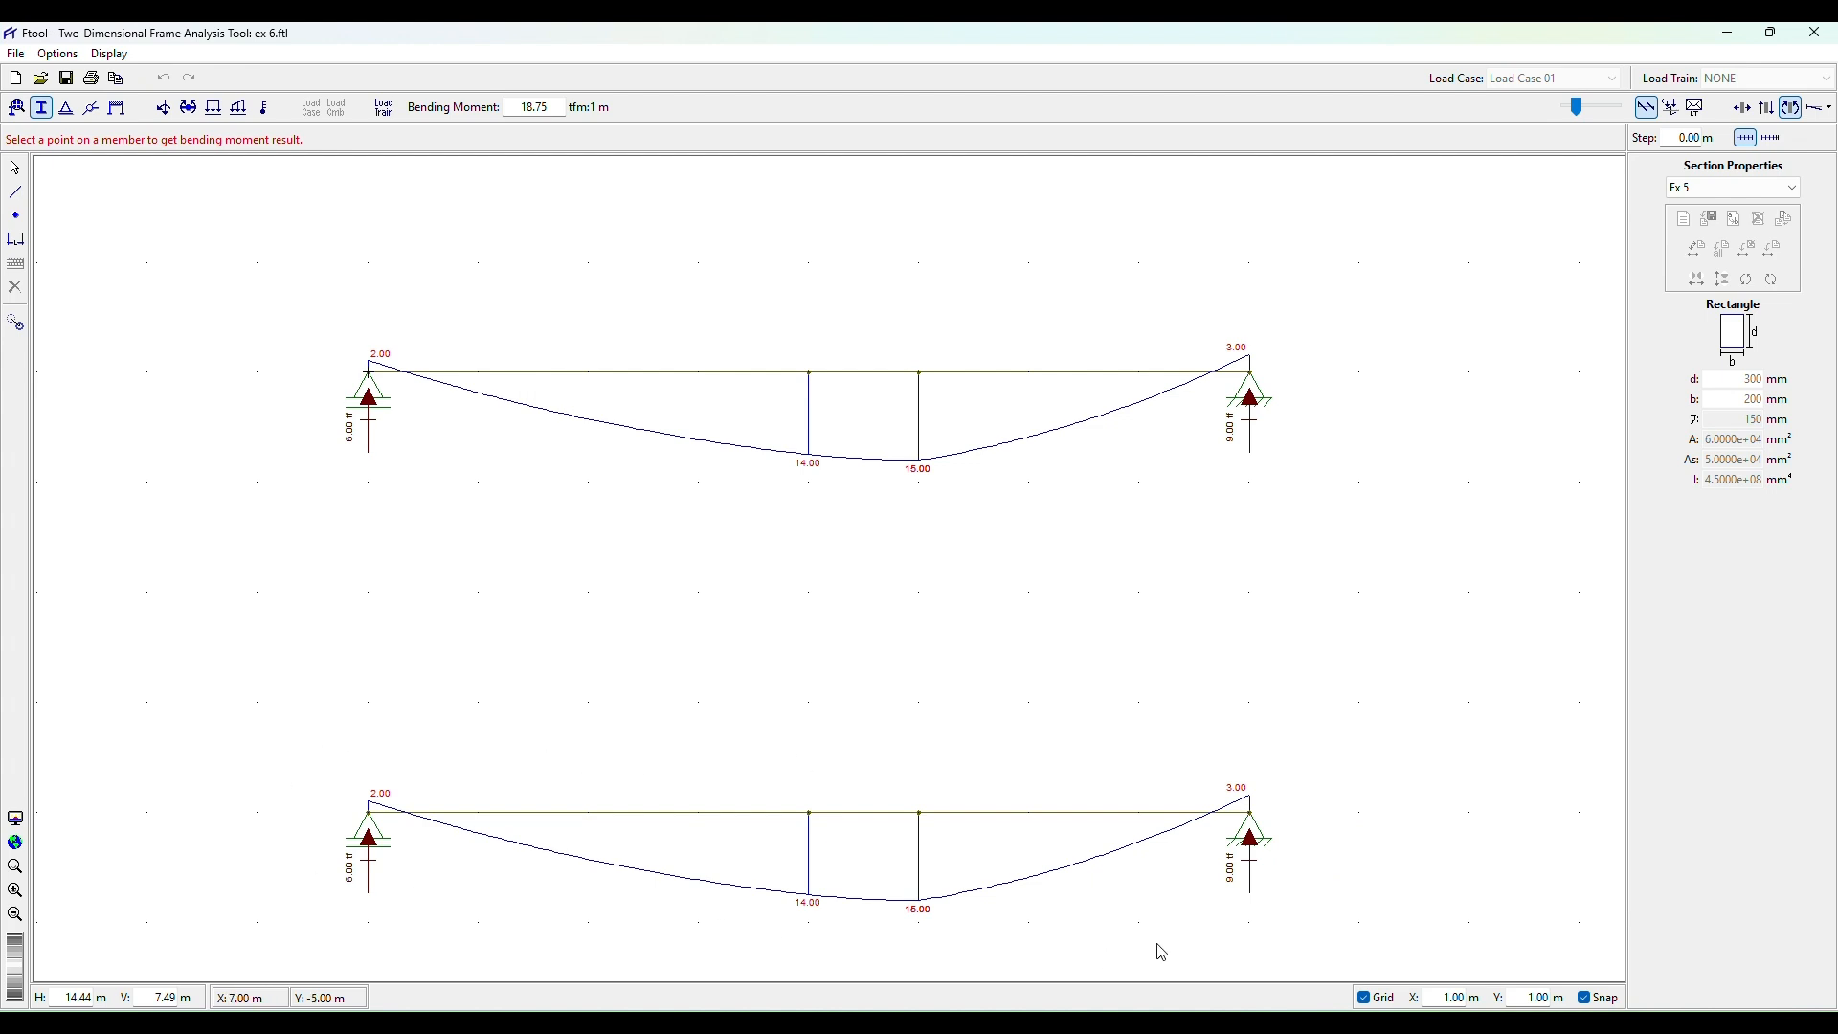
click(58, 58)
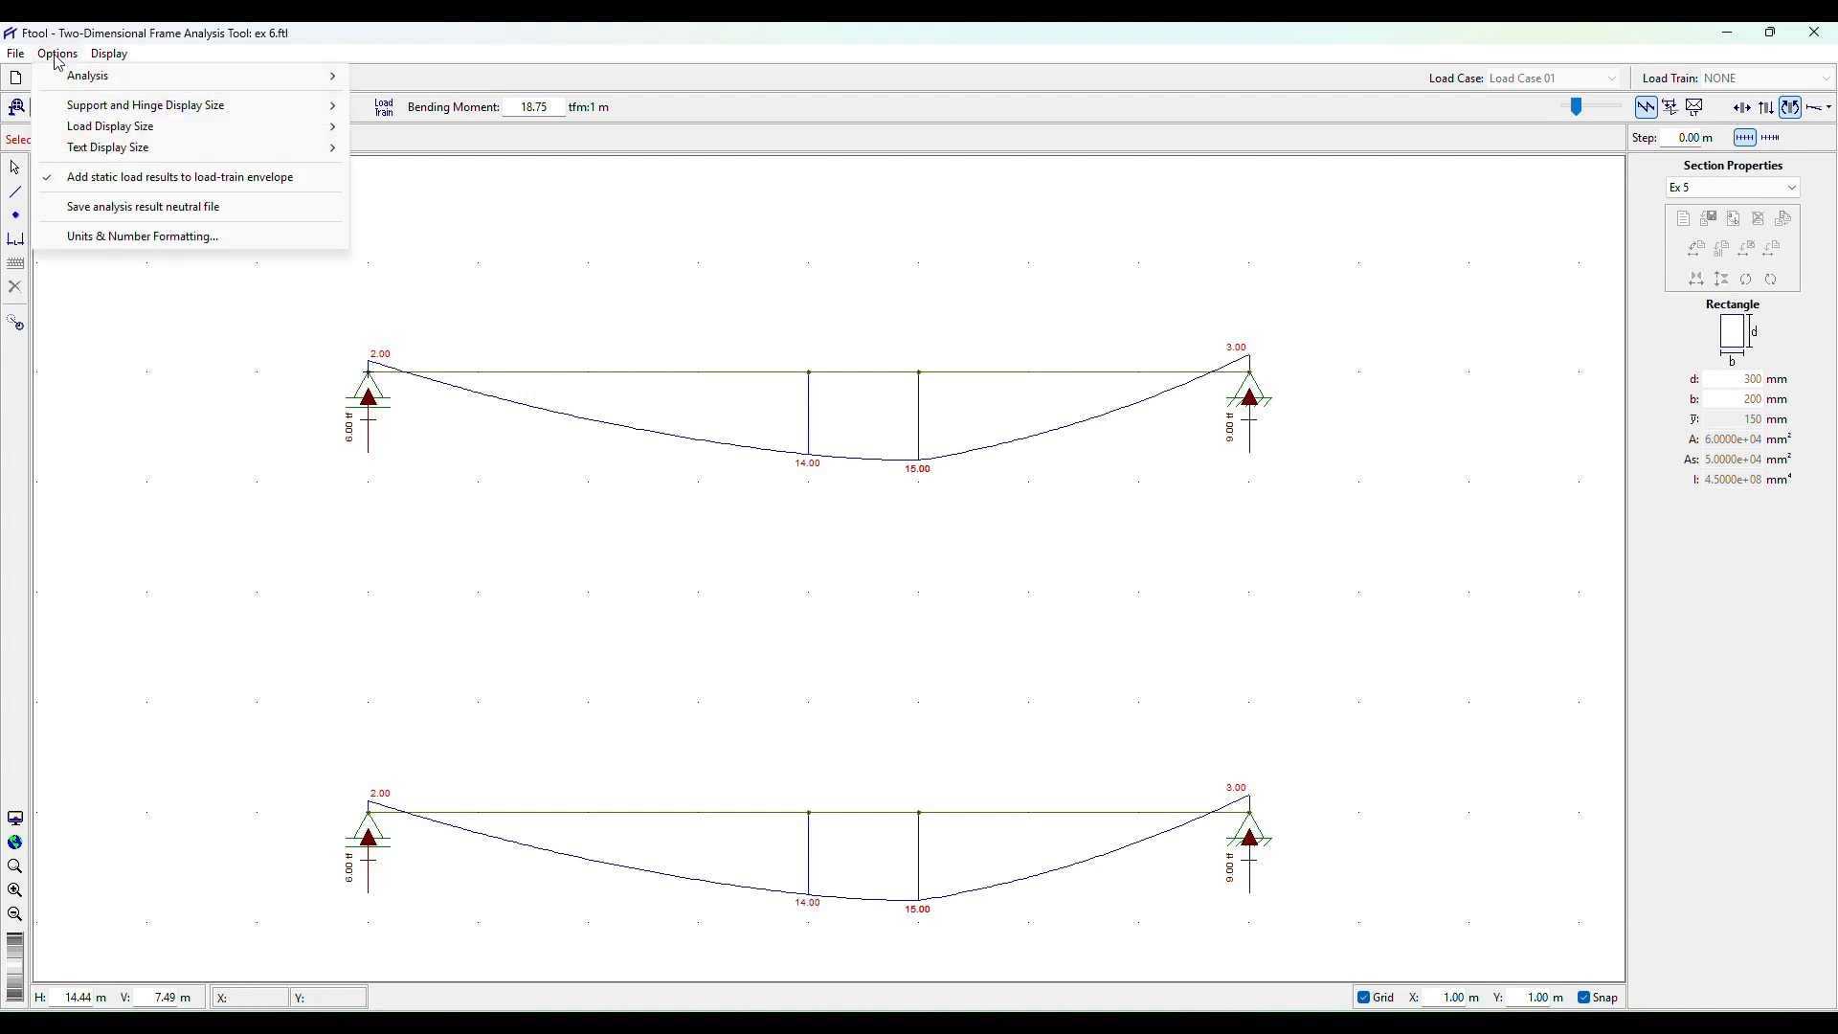
mouse_move(111, 154)
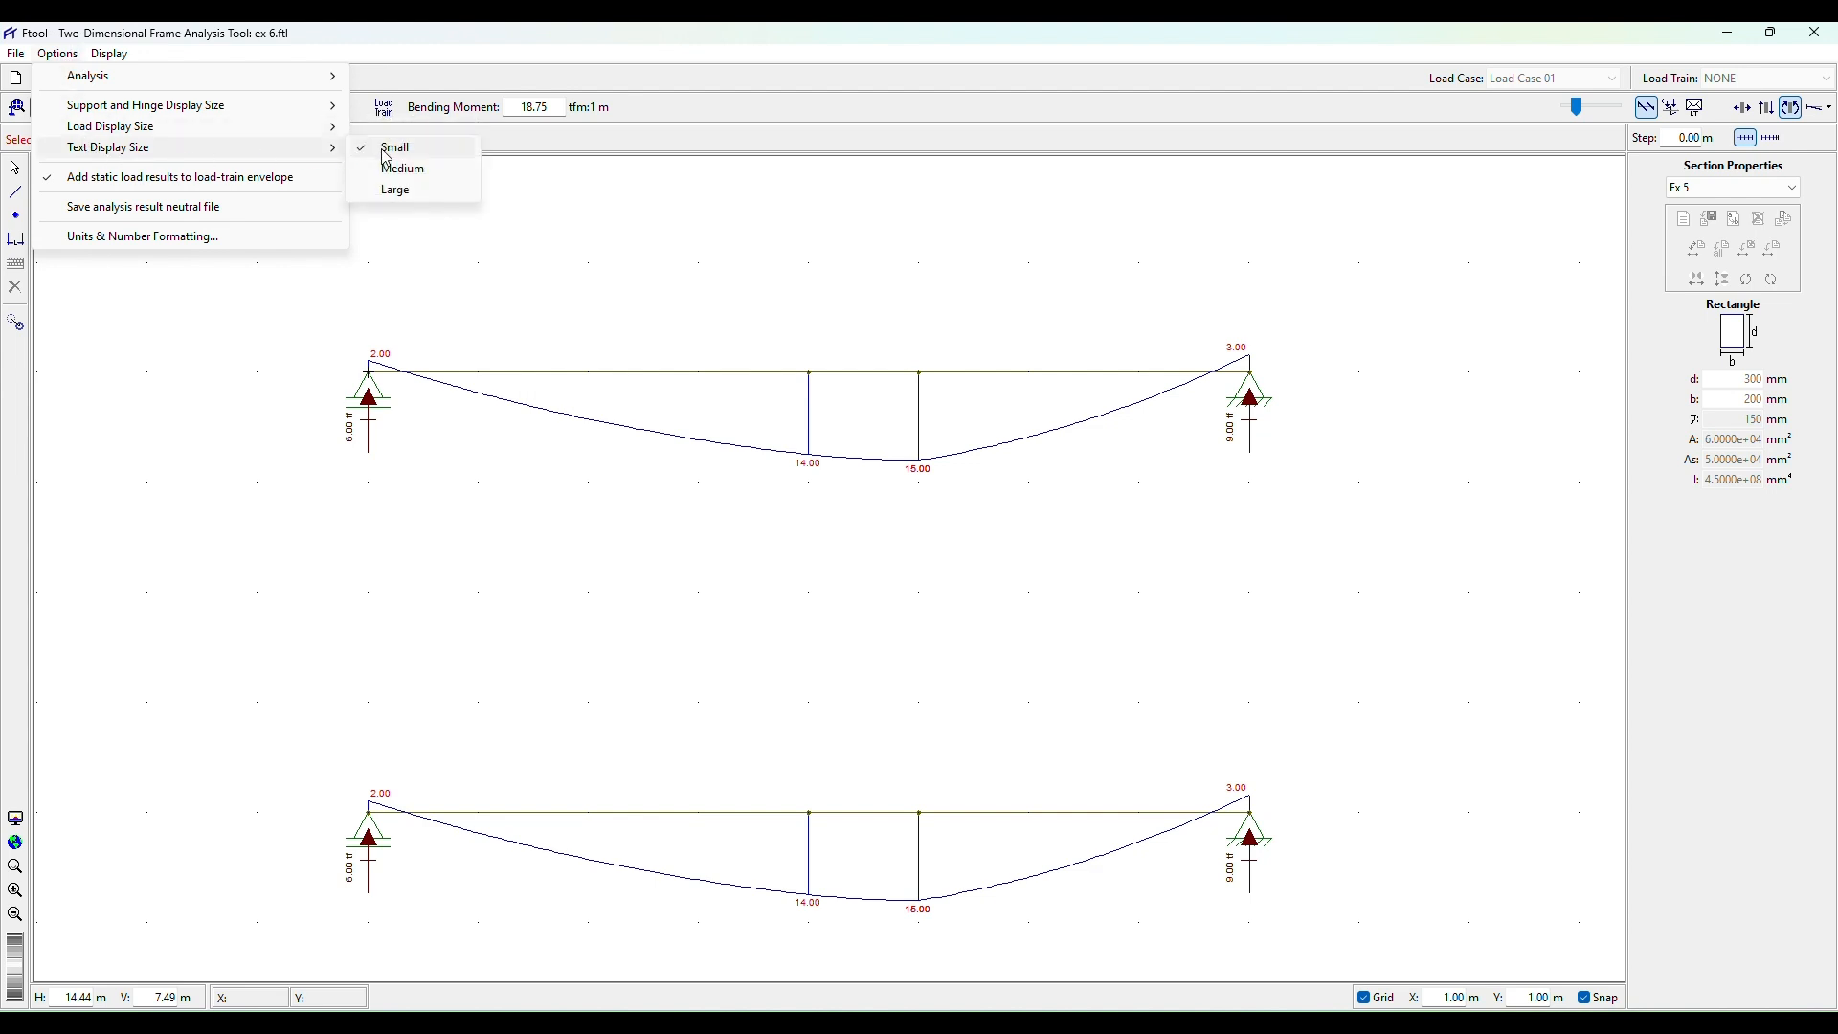
click(402, 175)
scroll(1111, 640, up, 2)
scroll(1108, 642, down, 1)
drag(1041, 675, 1037, 614)
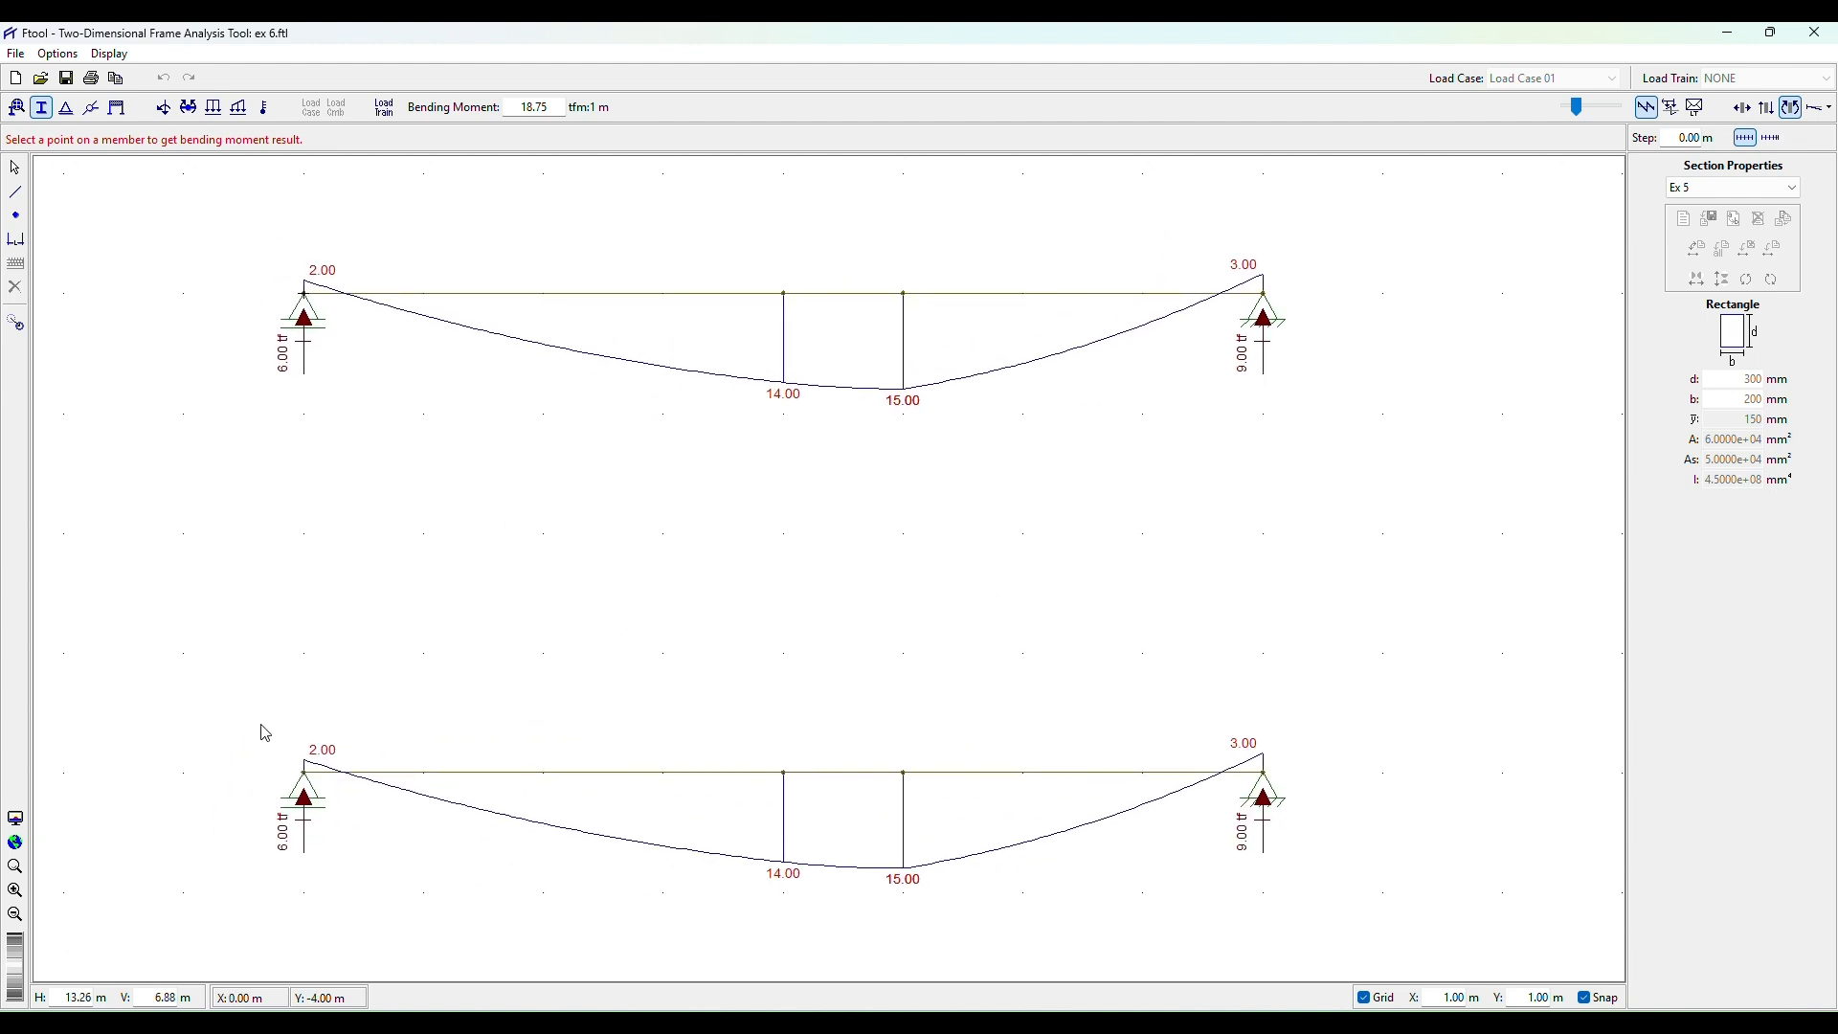